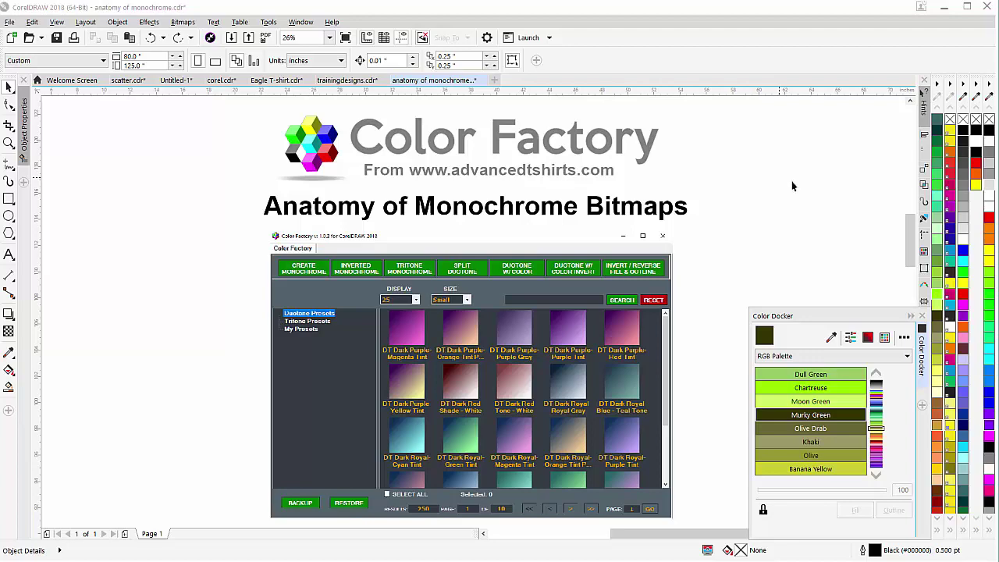
- Bring the rows of skater and car images into view and move the Color Docker clear of the artwork
left_click_drag(911, 231, 909, 264)
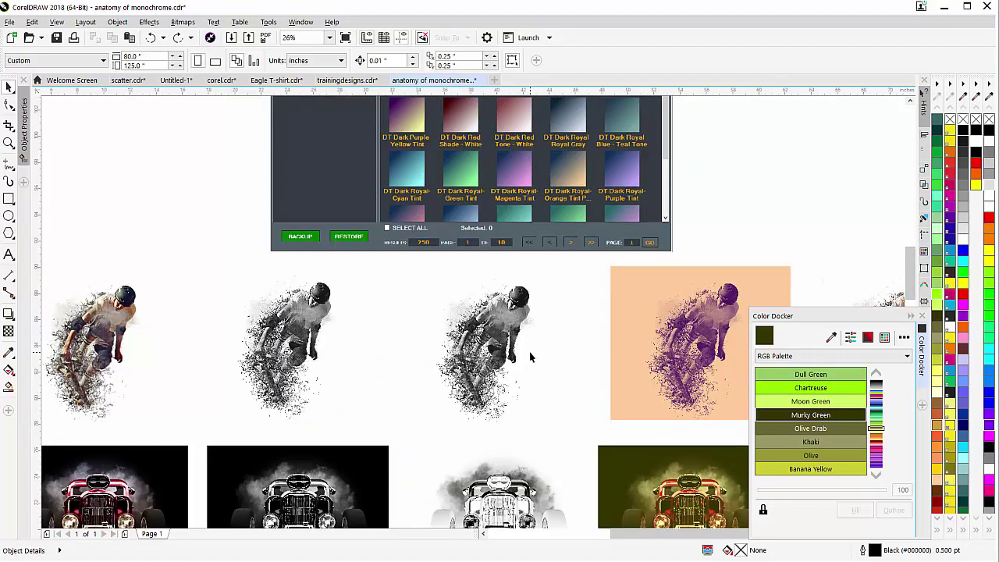
scroll(530, 356, "down", 2)
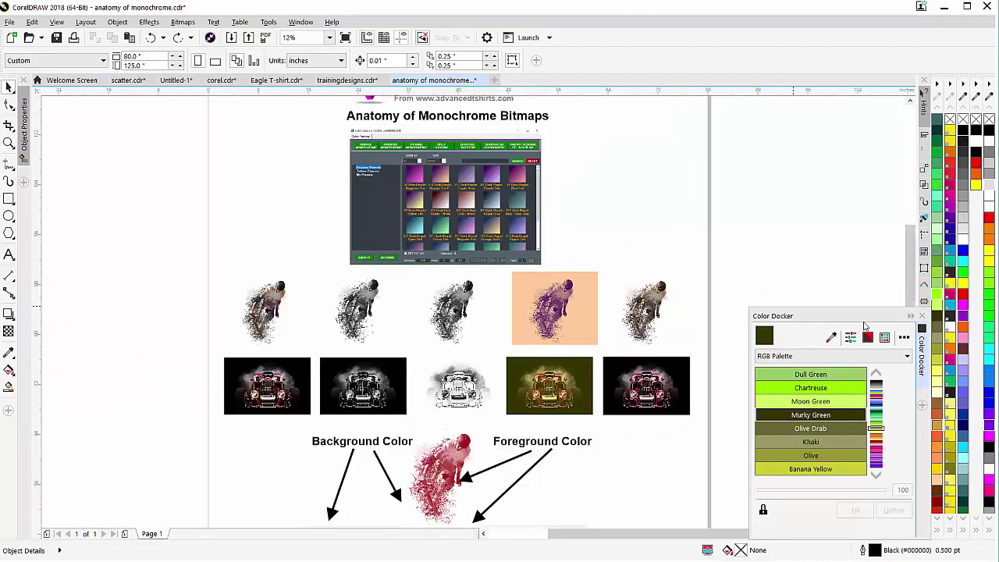
left_click_drag(864, 319, 876, 171)
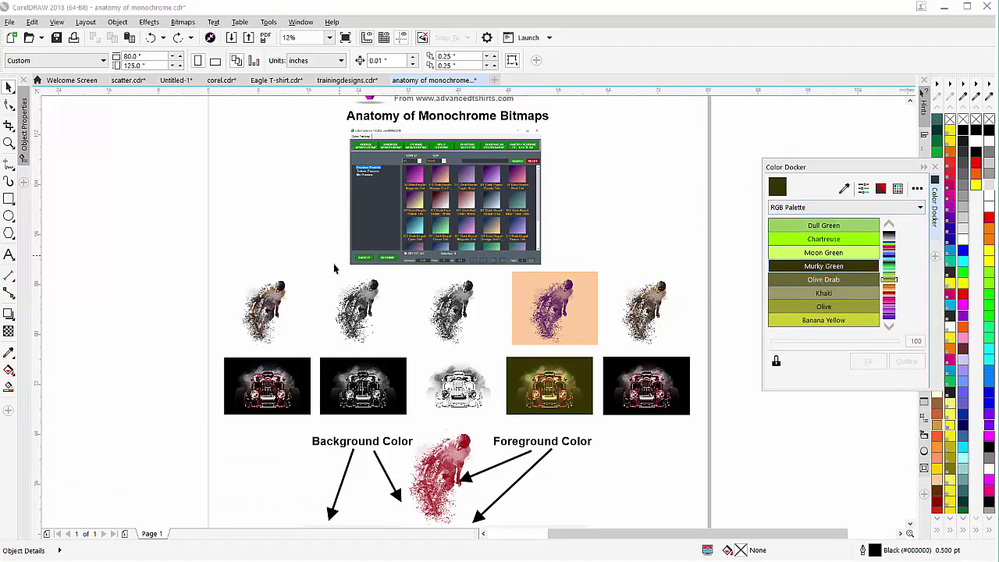
- Select the original color and grayscale skater and car bitmaps in turn to check their color mode, fill and outline
left_click(273, 309)
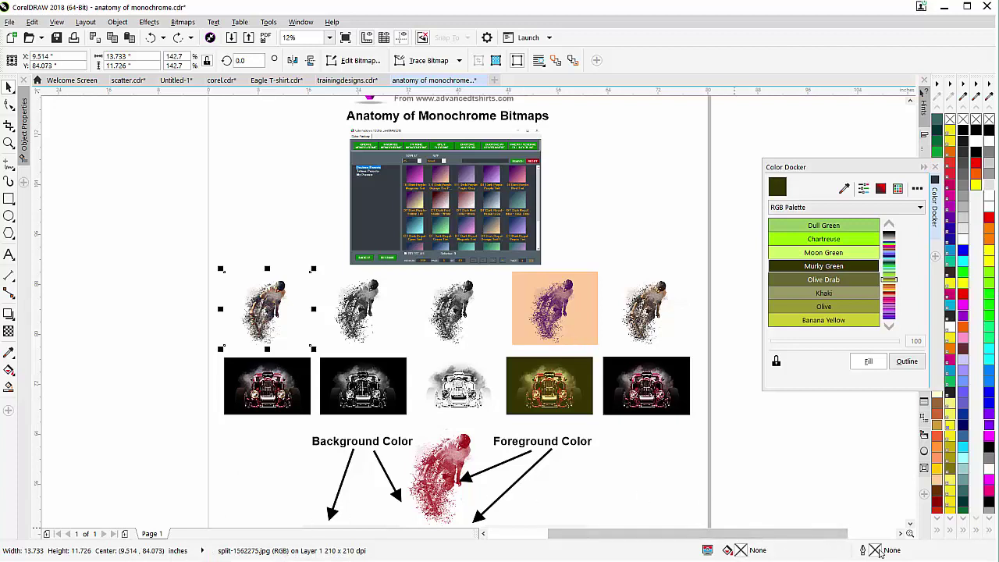
left_click(362, 318)
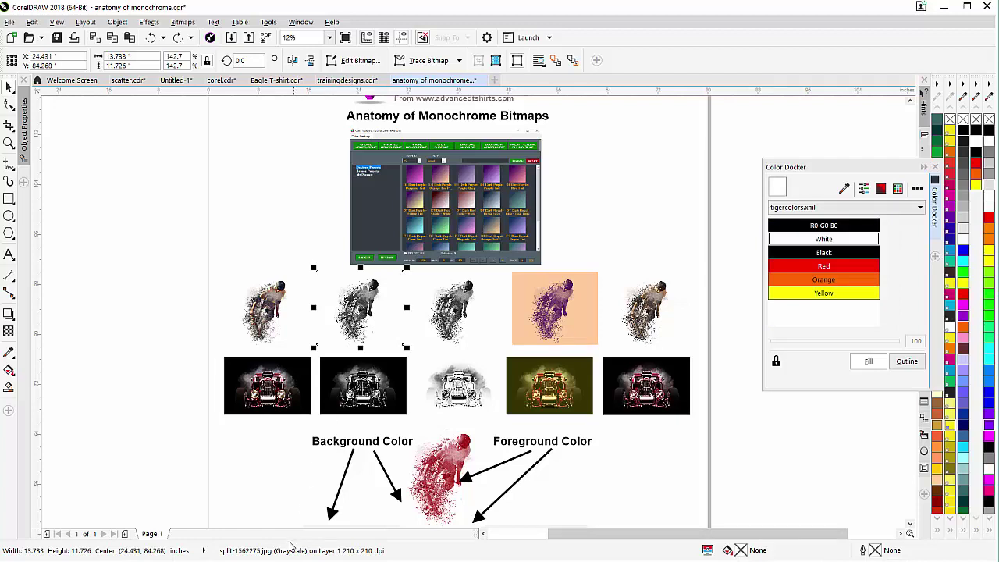
left_click(367, 382)
left_click(266, 401)
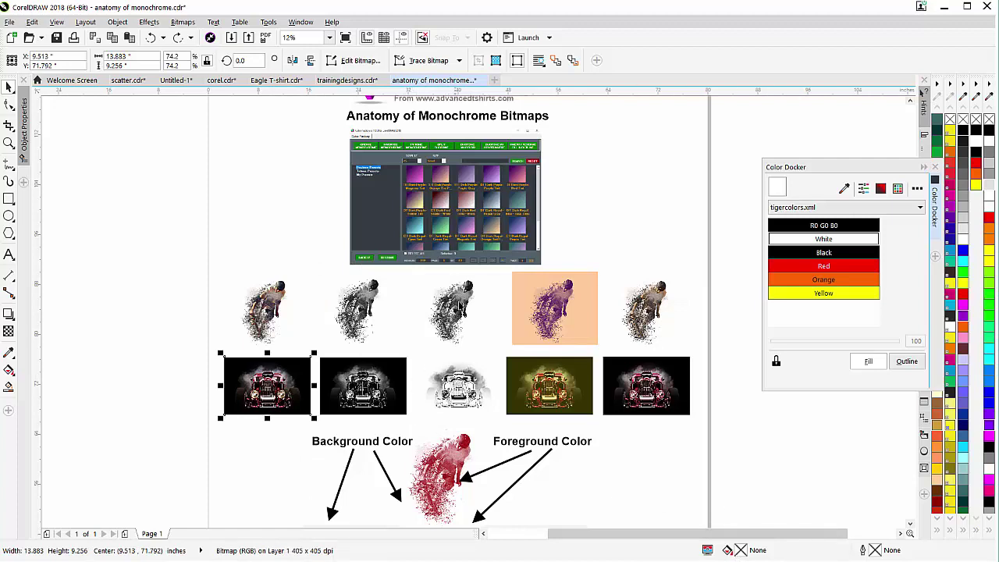
- Compare the fill and outline colors of the monochrome skater, the inverted monochrome car and the purple-on-peach duotone skater
left_click(459, 306)
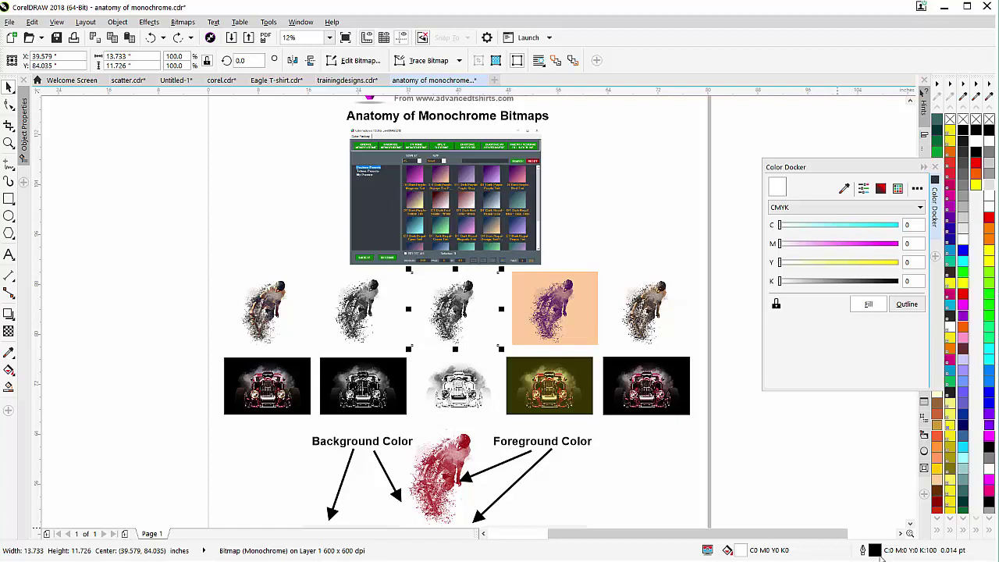
left_click(458, 390)
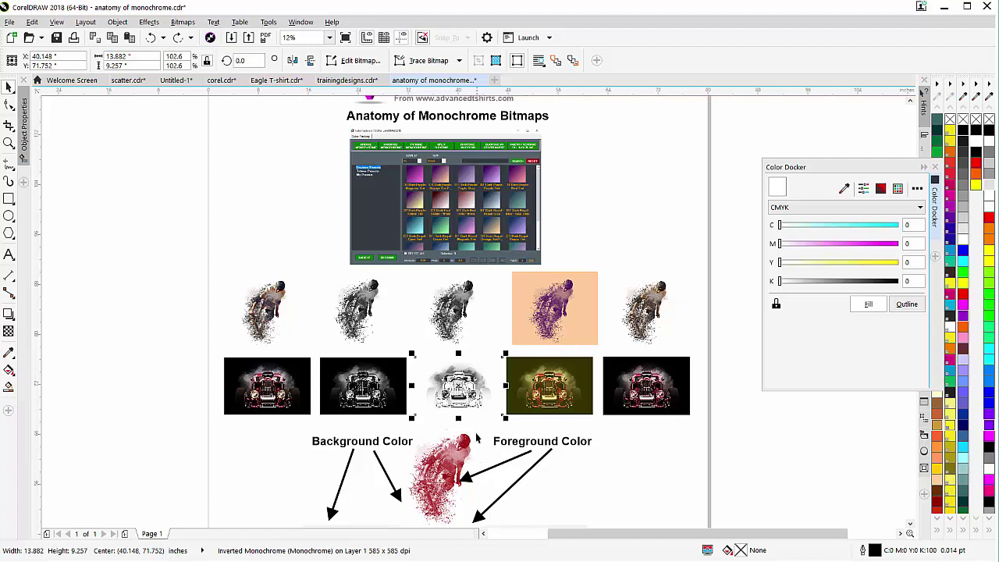
left_click(462, 326)
left_click(584, 313)
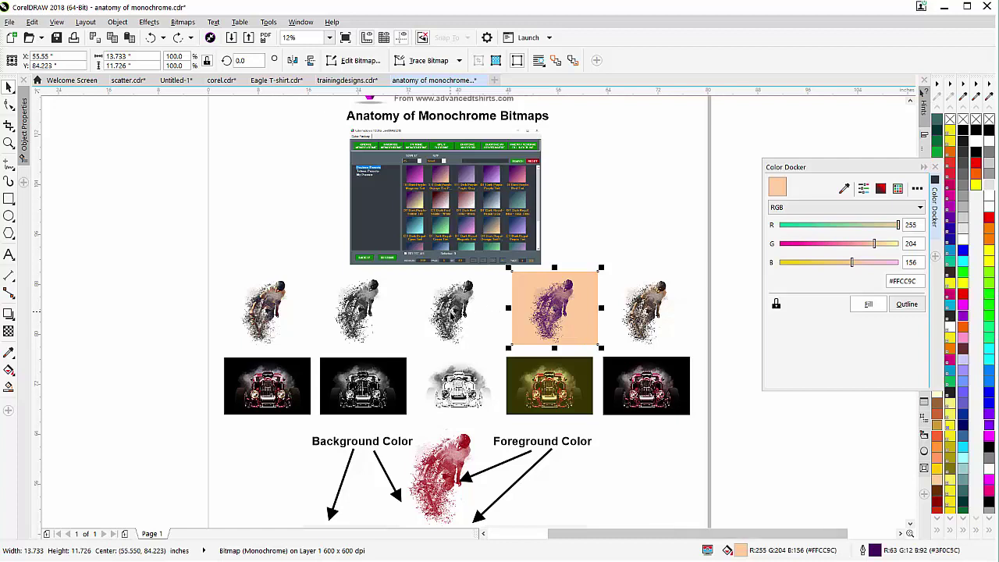
left_click(453, 304)
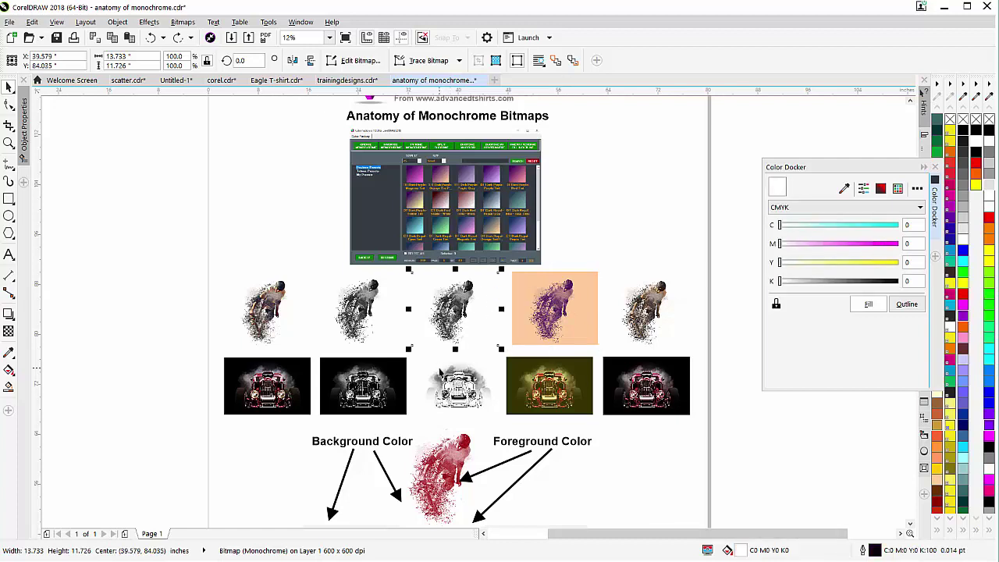
left_click(557, 311)
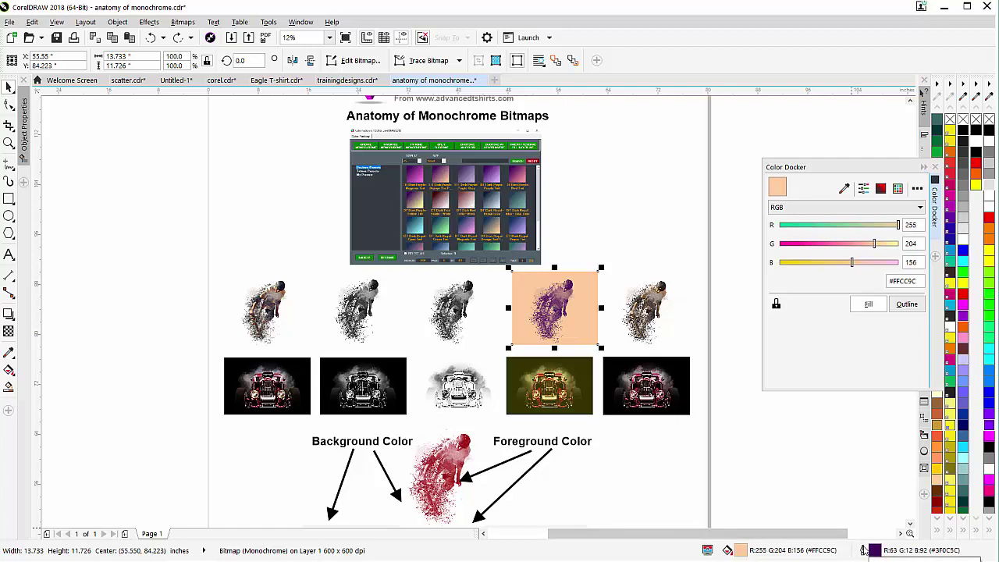
- Move the color foreground off the split skater bitmap to inspect its separate parts, and undo the move
left_click_drag(648, 309, 689, 324)
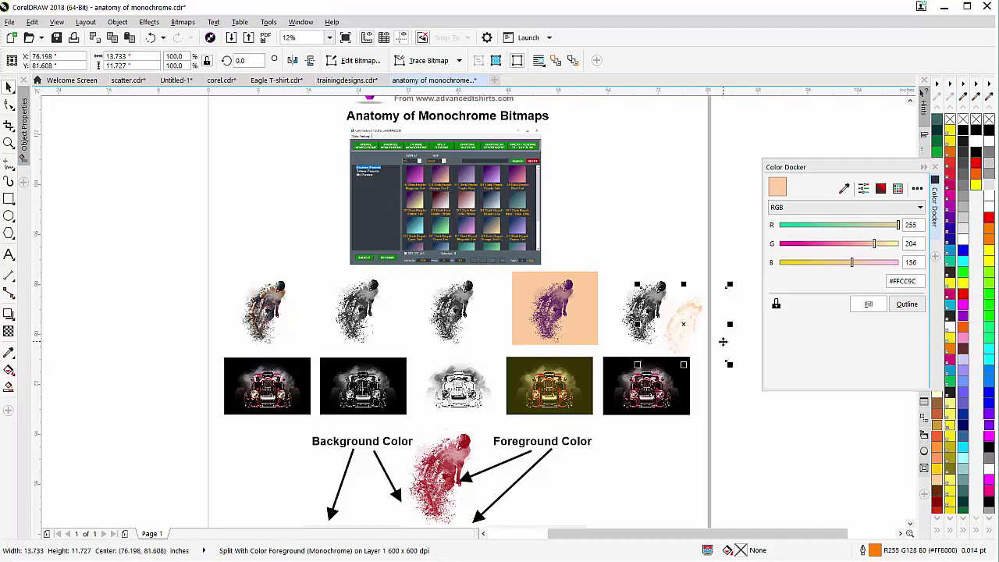
key("ctrl+z")
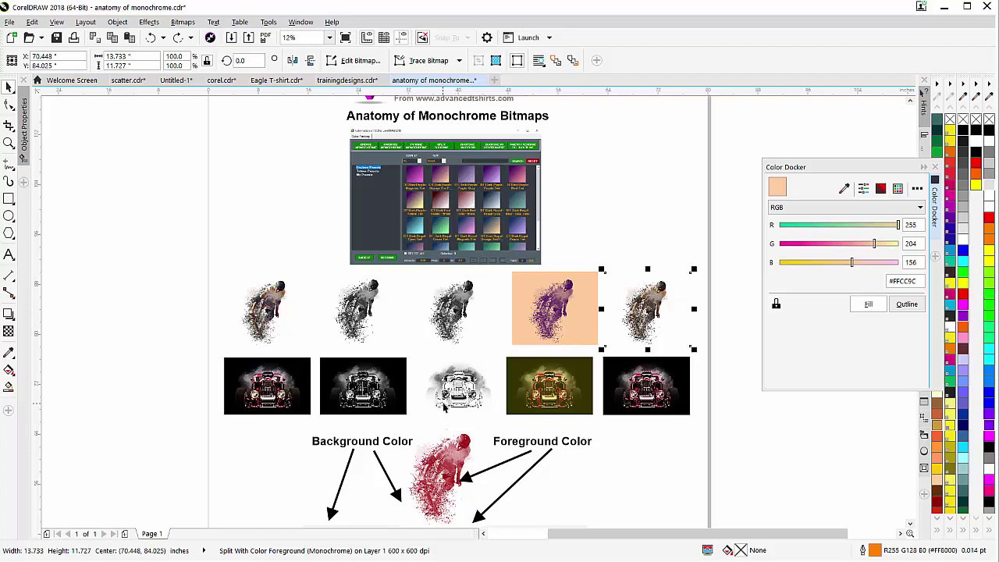
- Dock the Color Docker with the other dockers beside the color palettes
scroll(469, 367, "down", 1)
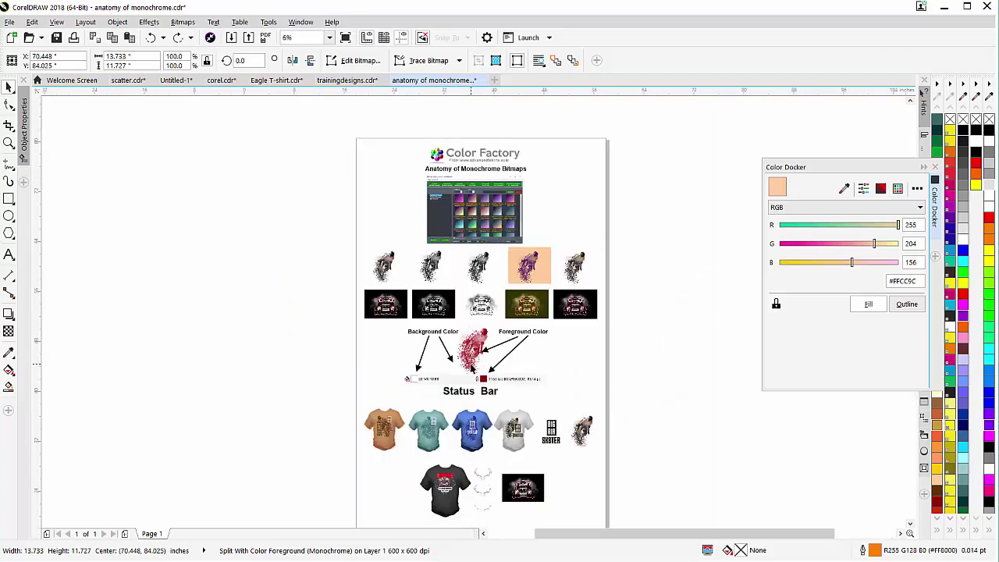
scroll(472, 313, "up", 1)
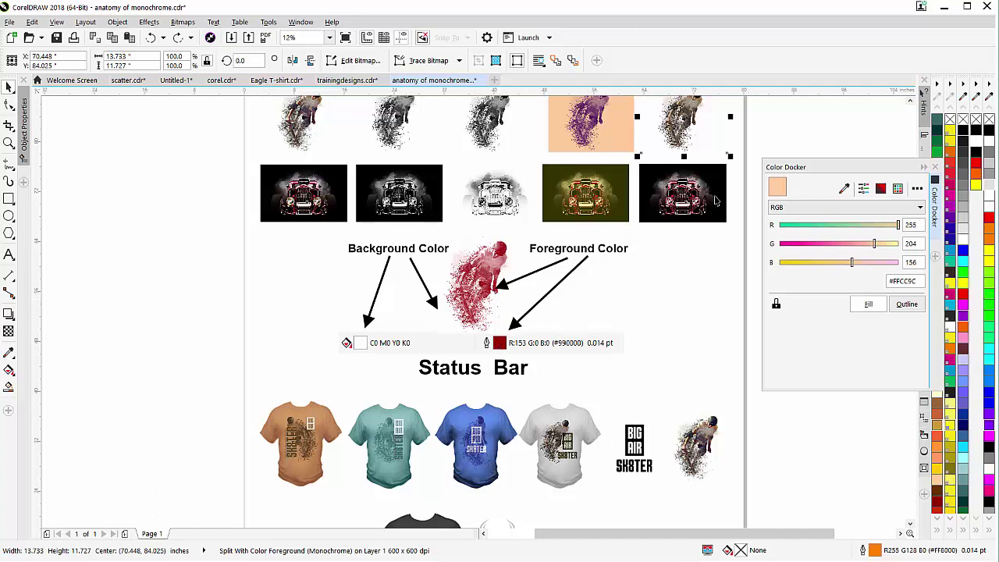
left_click_drag(821, 166, 904, 110)
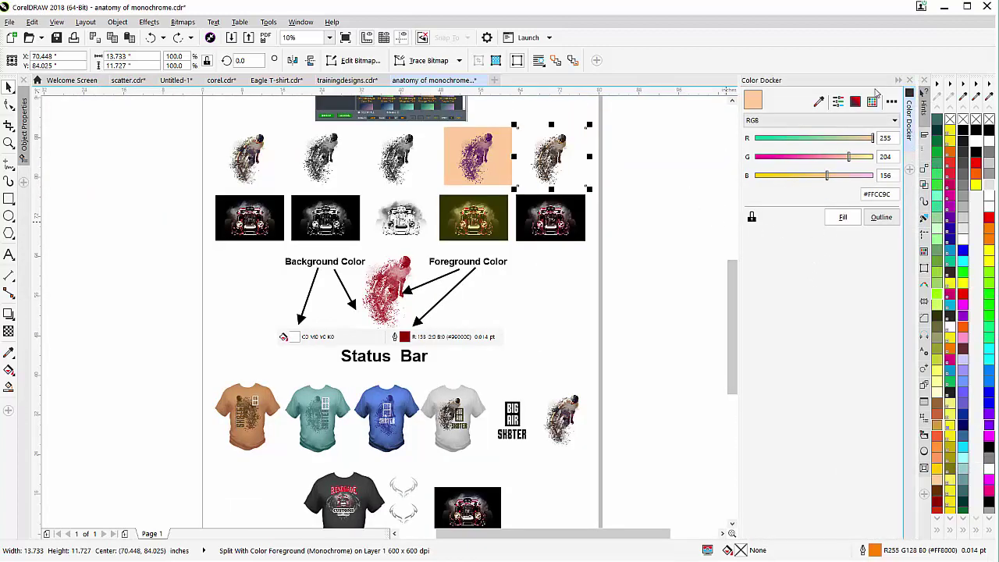
left_click_drag(830, 85, 924, 93)
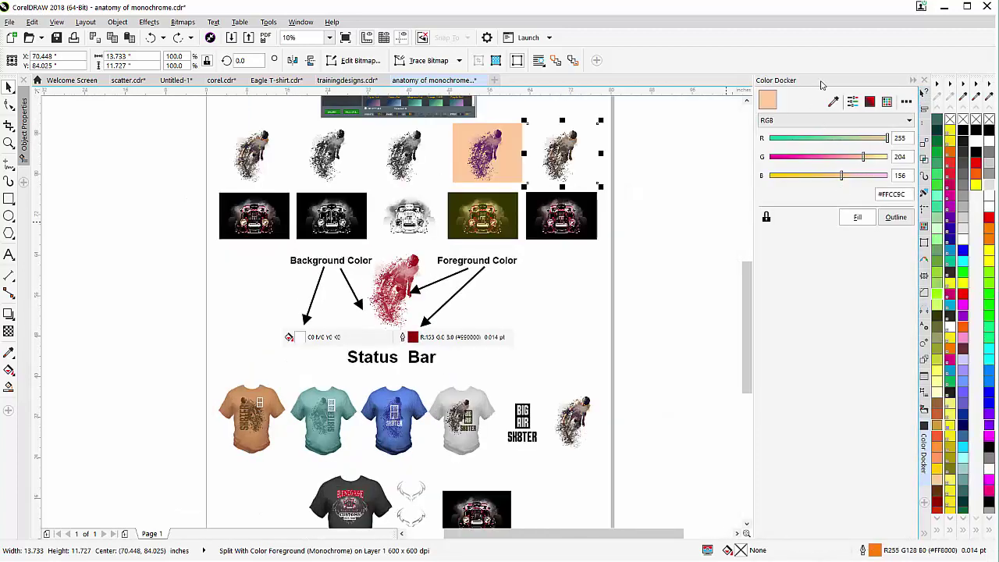
- Look up the Color entry in the list of available dockers without changing it
left_click(301, 22)
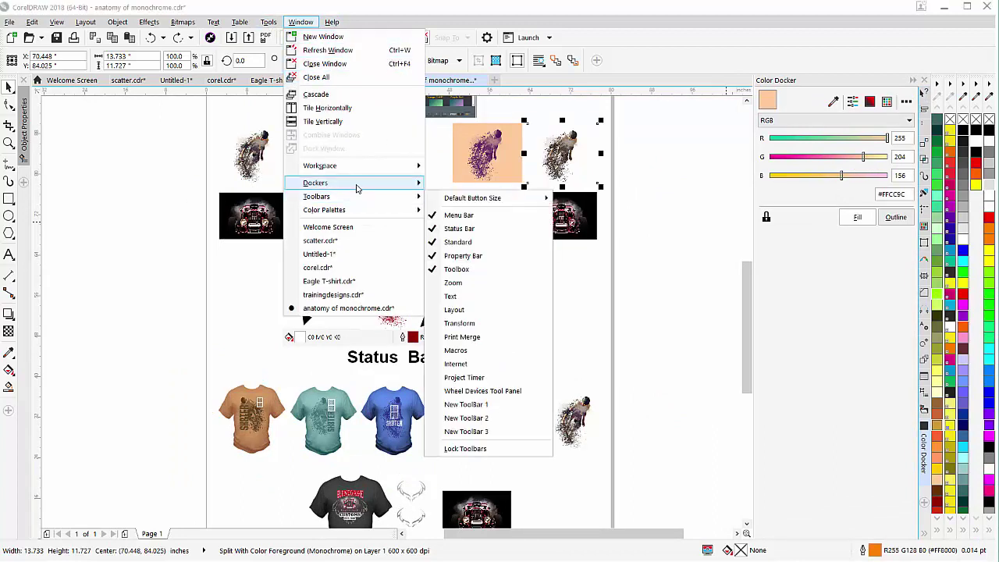
mouse_move(356, 185)
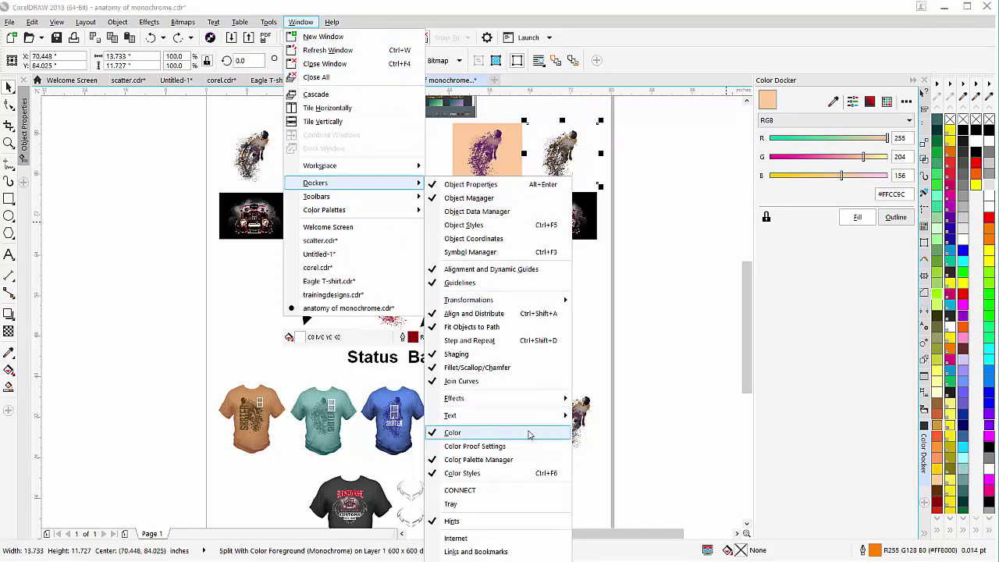
left_click(814, 344)
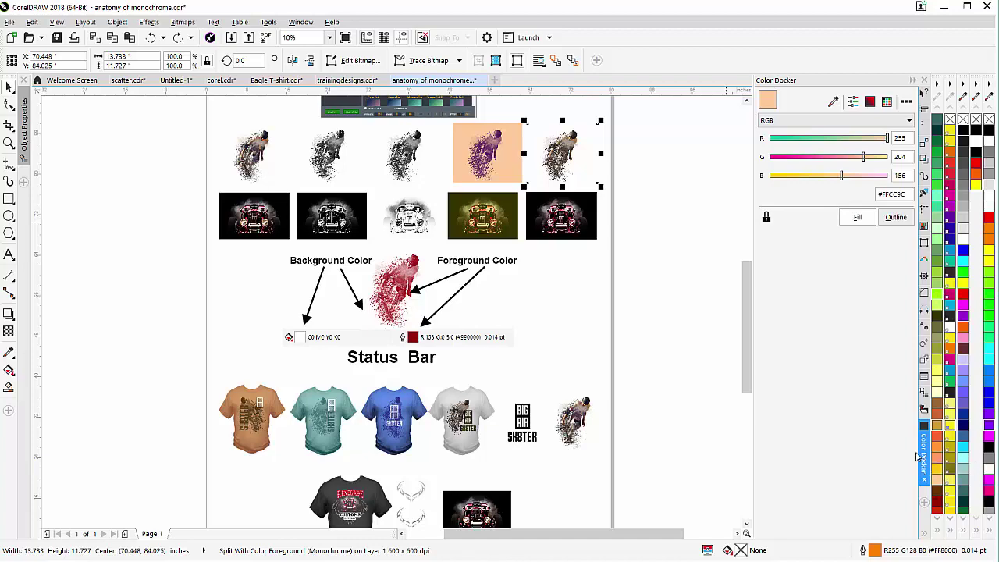
- Close the Color Docker and deselect the split skater bitmap
left_click_drag(926, 455, 769, 425)
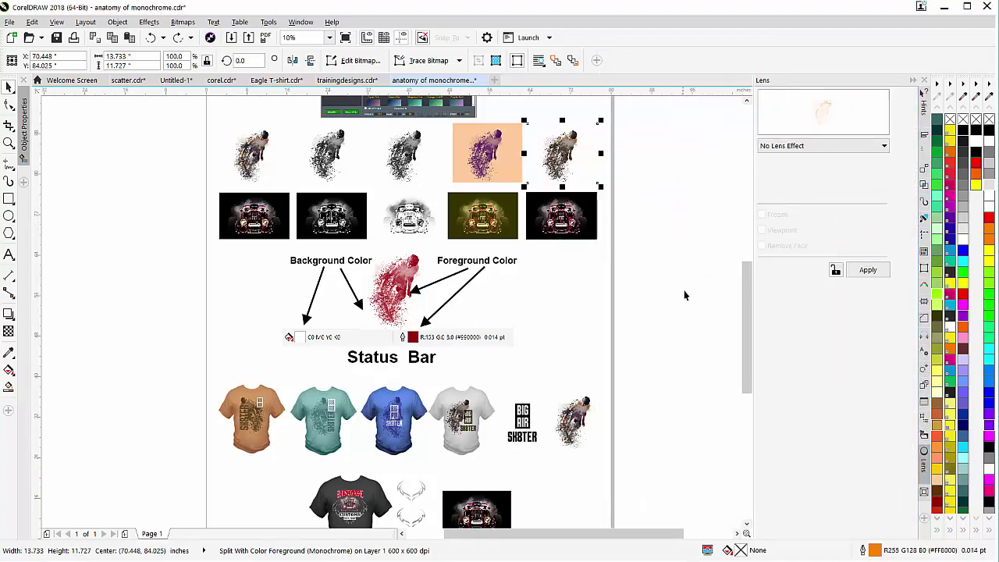
left_click(669, 311)
scroll(669, 310, "down", 1)
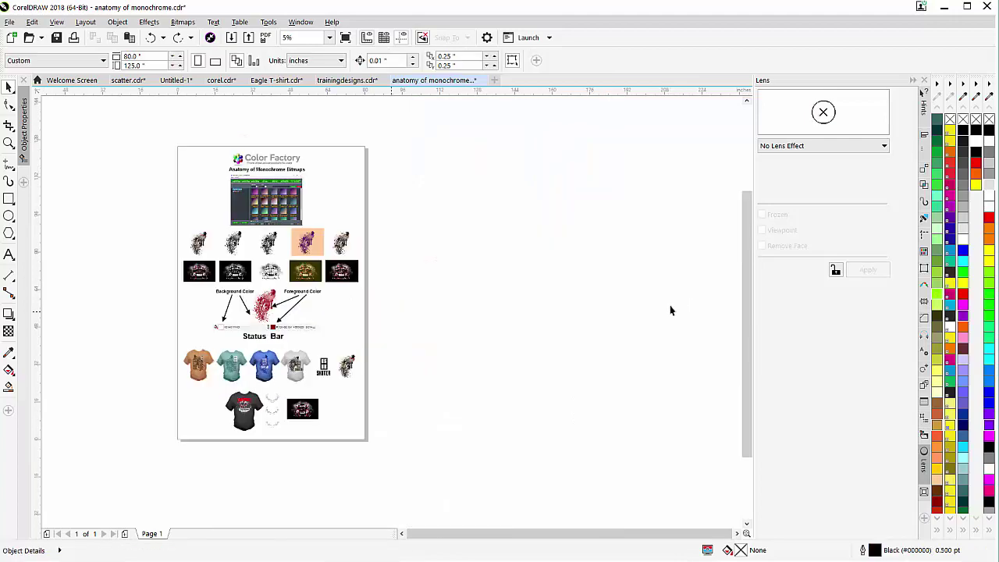
scroll(198, 304, "up", 1)
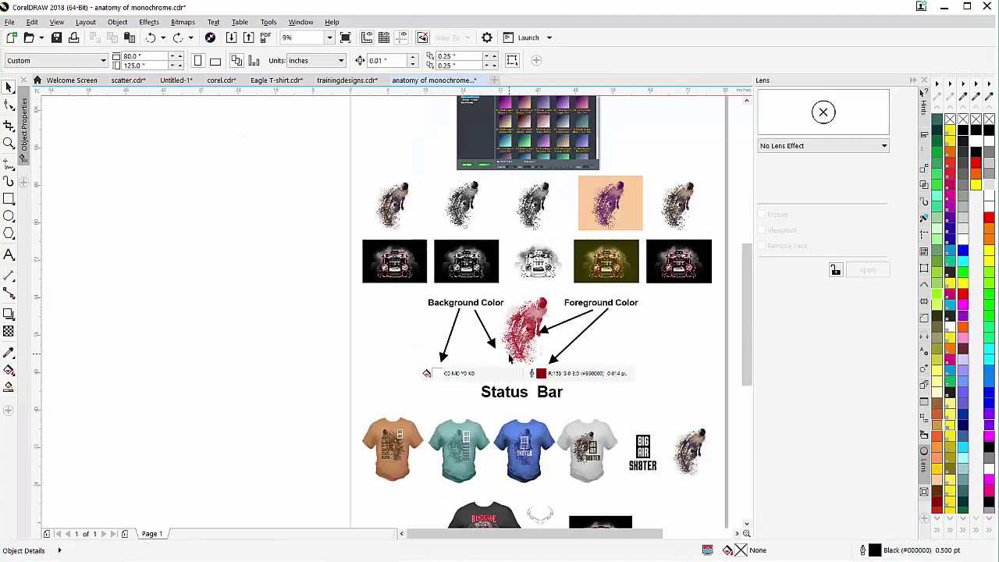
- Reopen the Color Docker and undock it as a floating panel beside the artwork
left_click(300, 22)
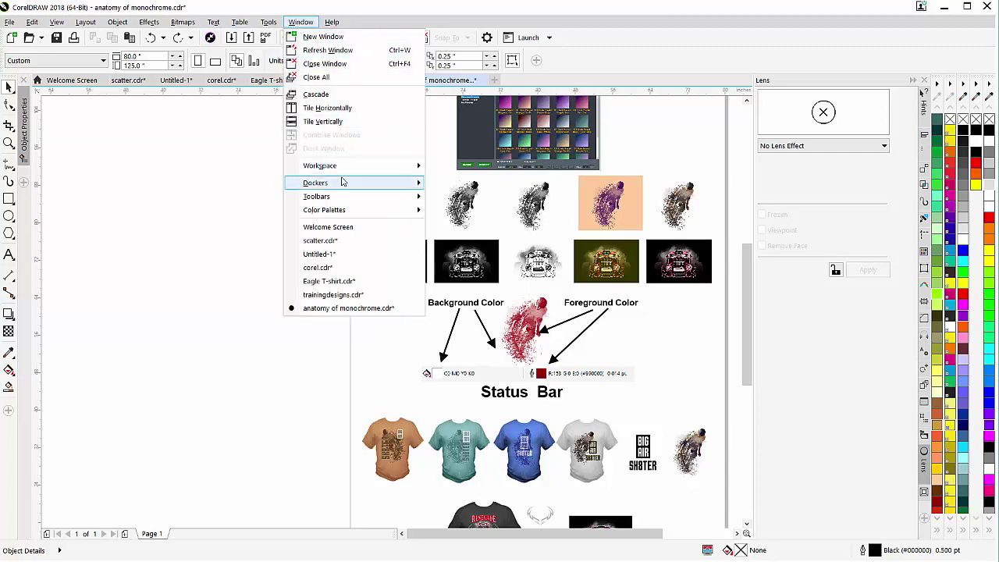
mouse_move(345, 183)
left_click(477, 433)
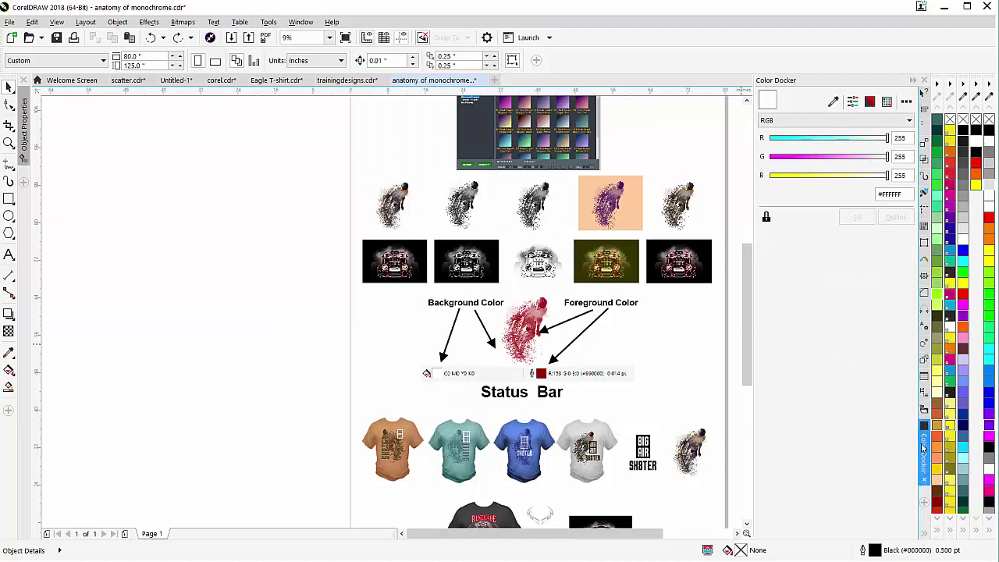
left_click_drag(924, 447, 736, 427)
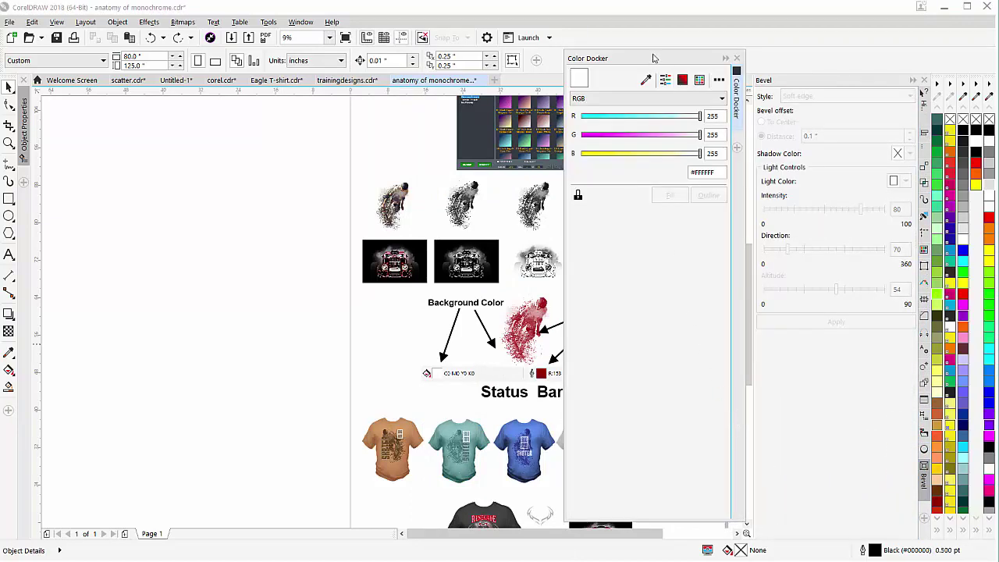
left_click_drag(656, 52, 823, 244)
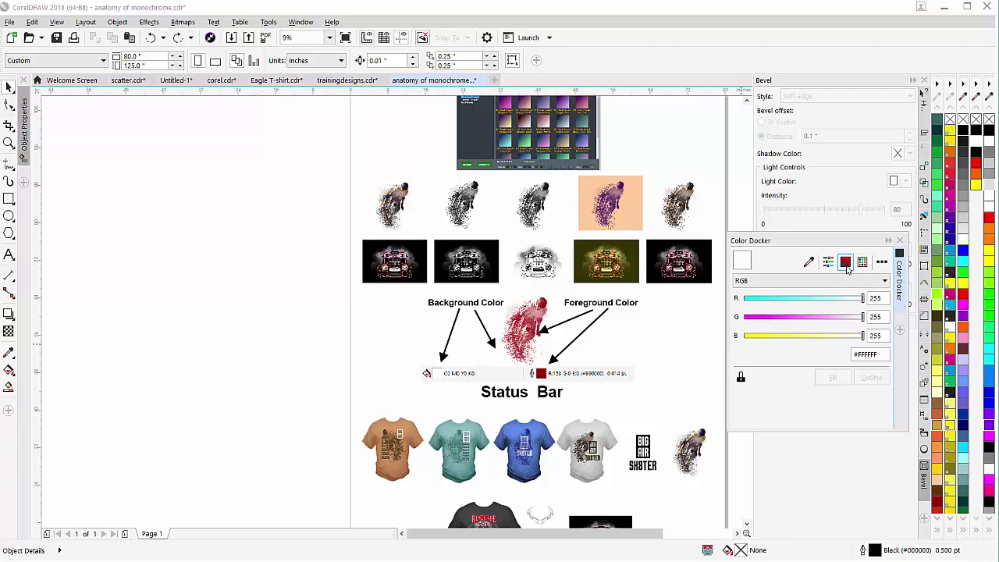
- Switch the Color Docker to the color viewer and turn on auto-apply color
left_click(847, 262)
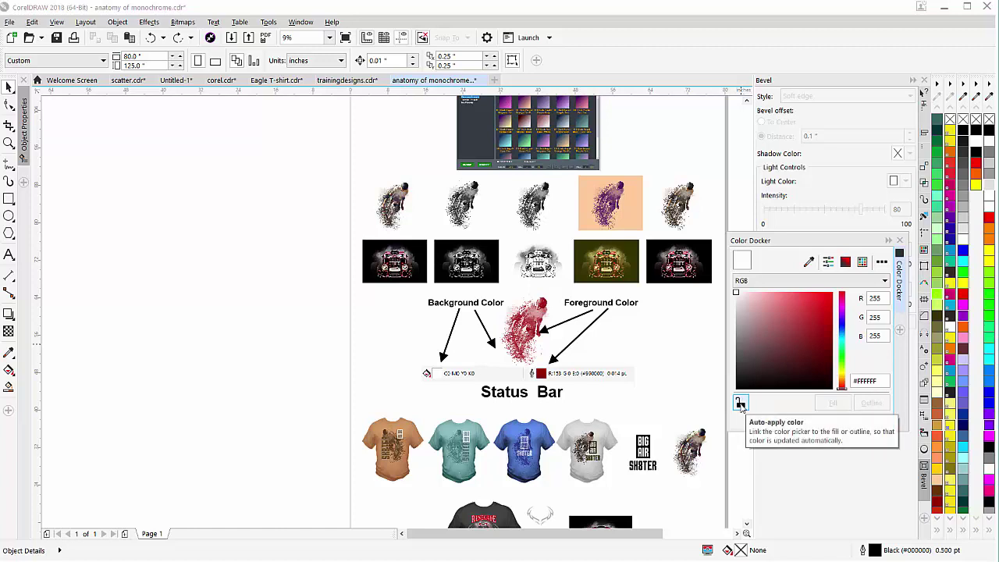
left_click(741, 403)
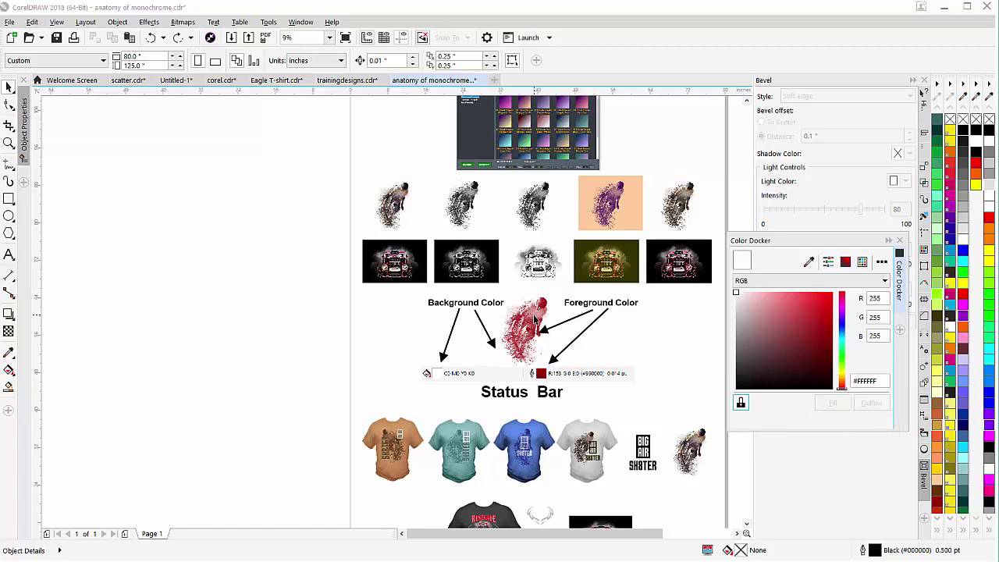
- Change the red skater bitmap's outline color to green #3D9900 and from there to blue #003B99
left_click(534, 319)
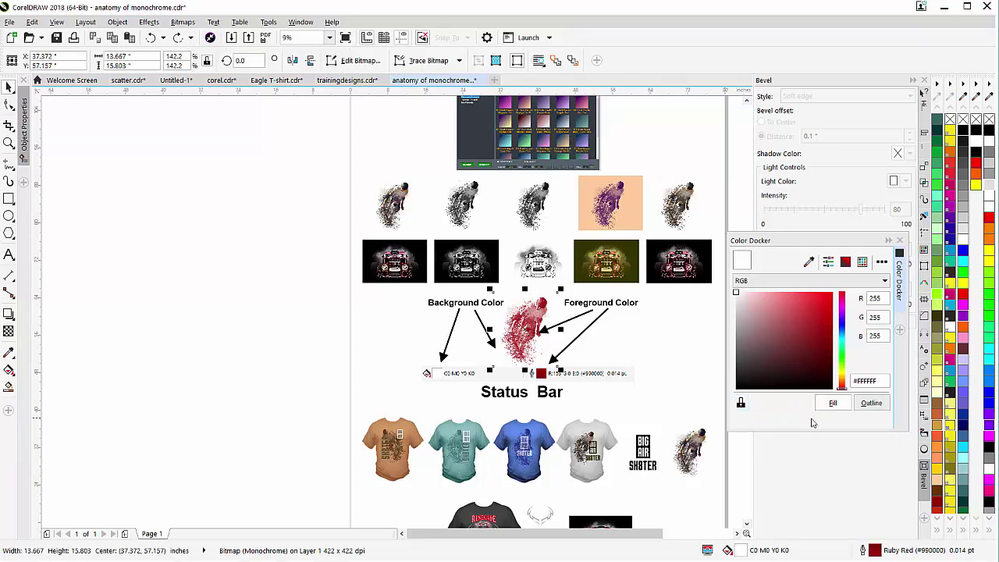
left_click(876, 403)
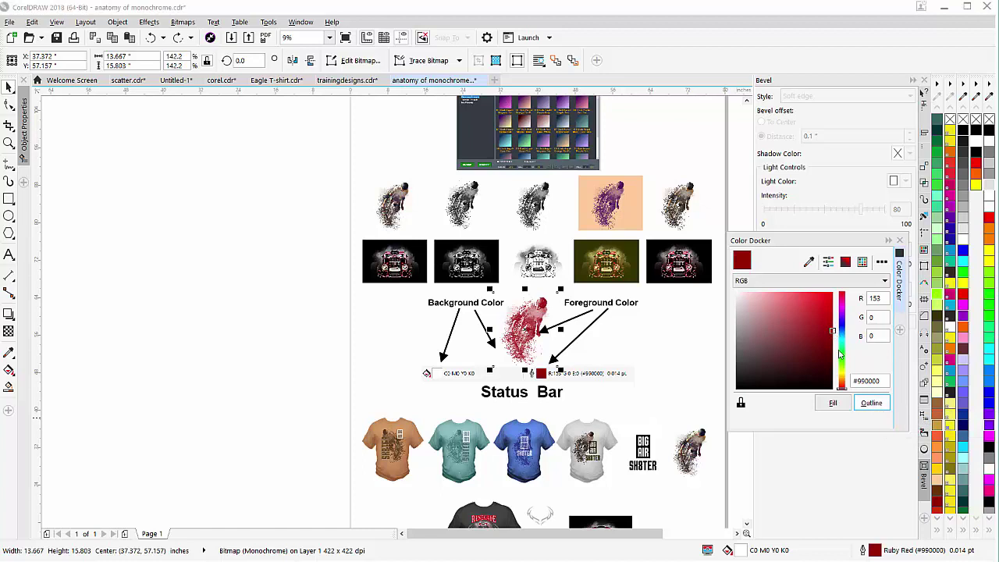
left_click_drag(843, 389, 840, 363)
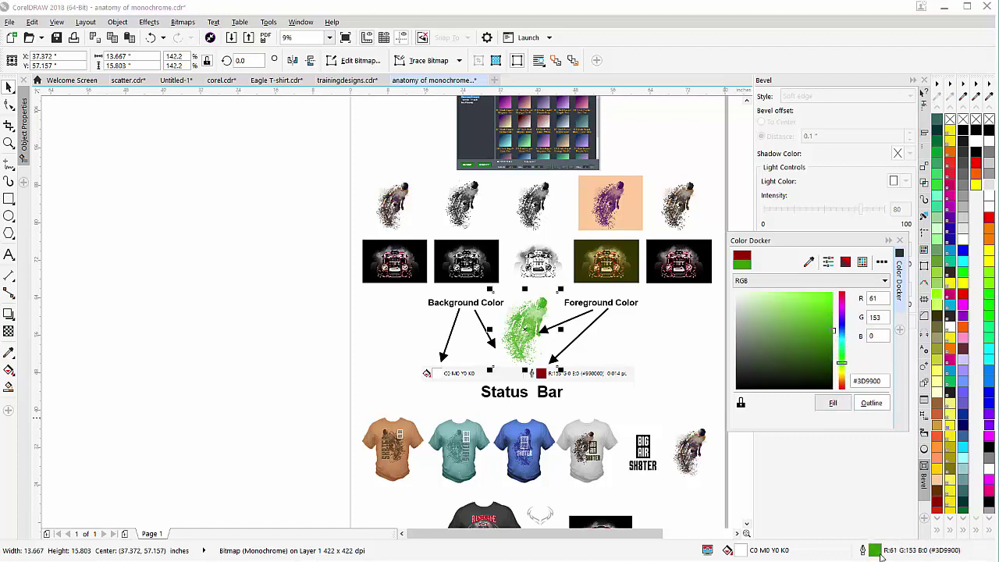
mouse_move(844, 368)
left_mouse_down()
mouse_move(846, 332)
mouse_move(834, 330)
left_mouse_up()
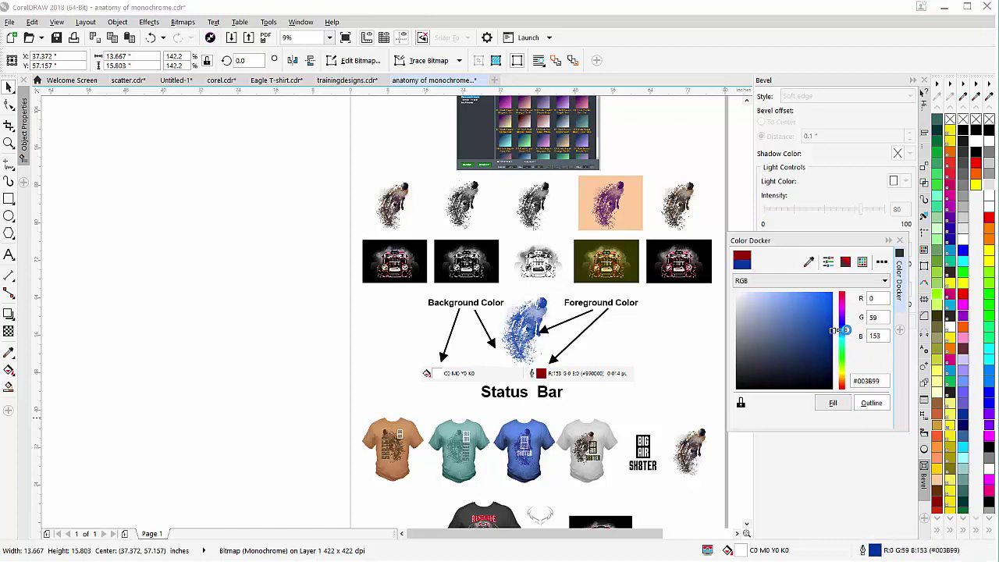
- Change the skater bitmap's fill color to light cyan C35 M1 Y0 K3
left_click(833, 402)
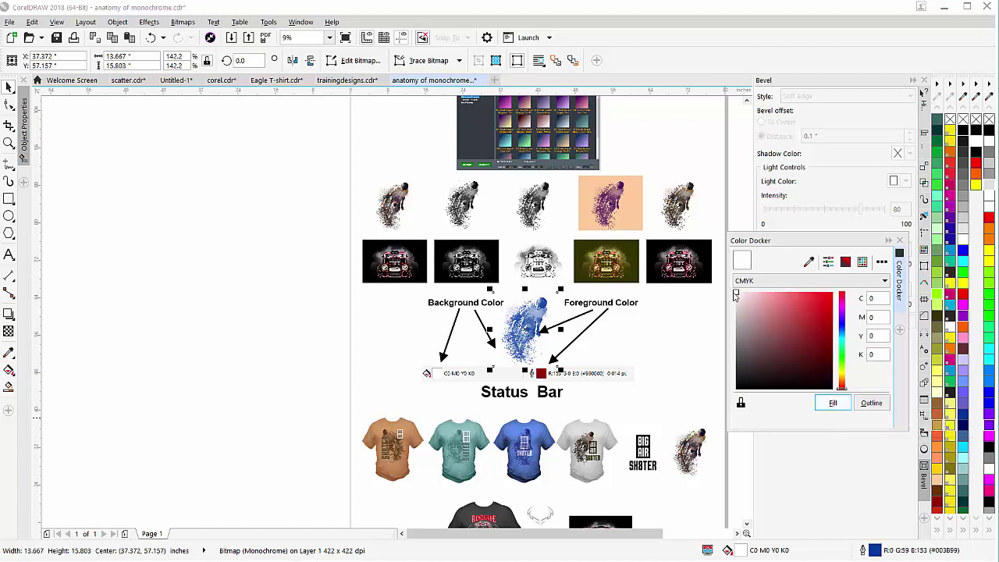
left_click(841, 338)
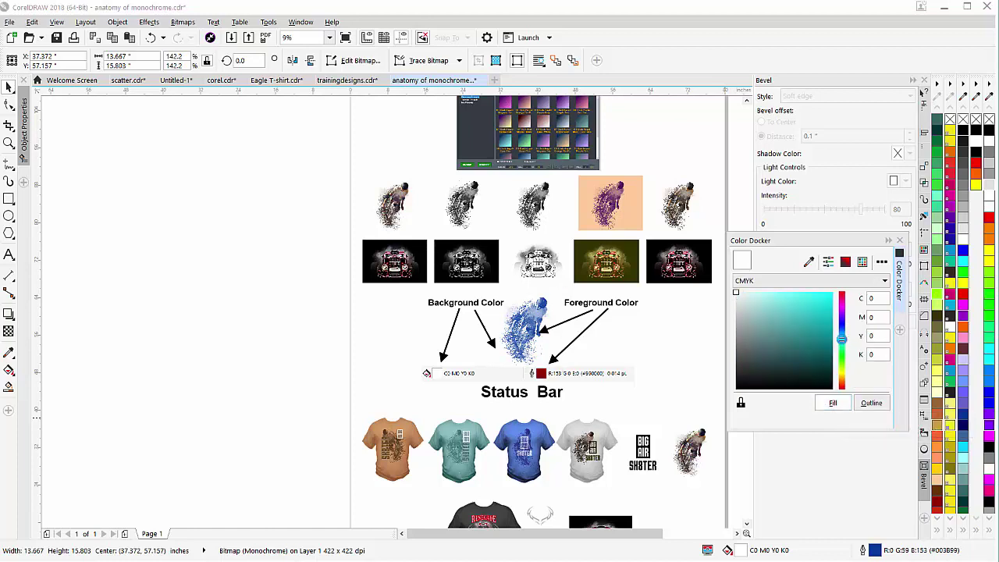
left_click(771, 295)
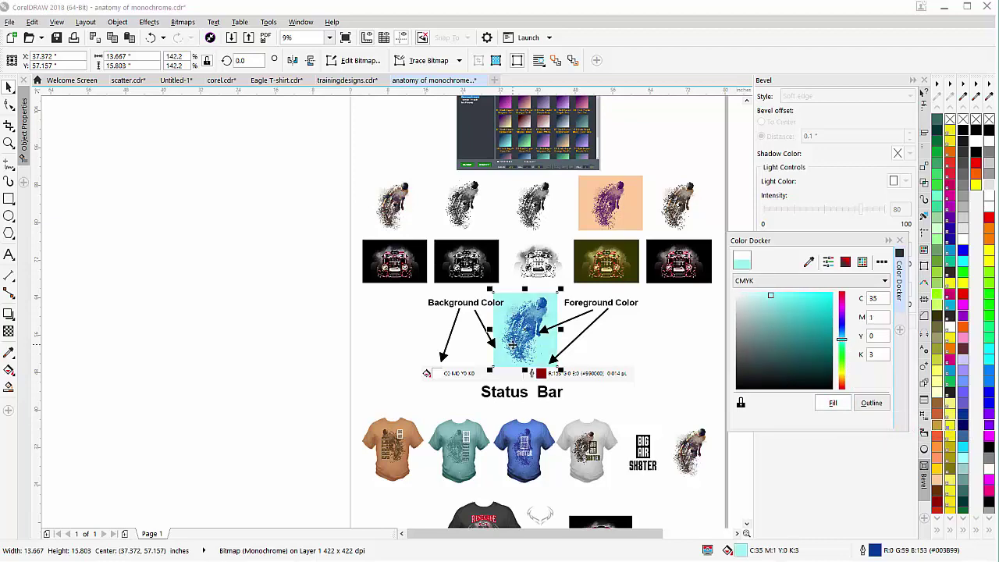
- Set the skater bitmap's outline color to blue C100 M100 Y0 K0 and its fill to Mint Green #99FF99 from the palettes
scroll(632, 375, "up", 1)
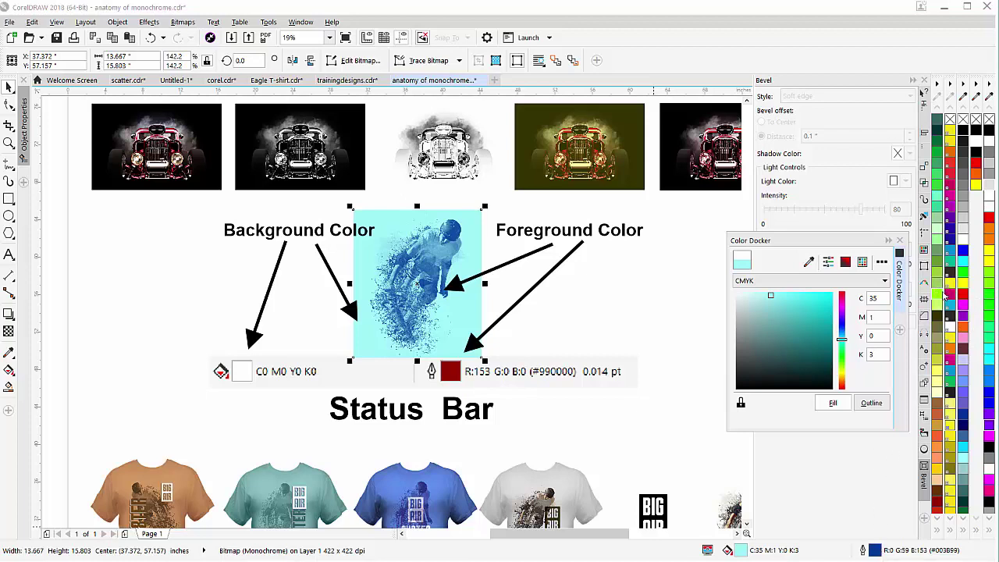
right_click(965, 255)
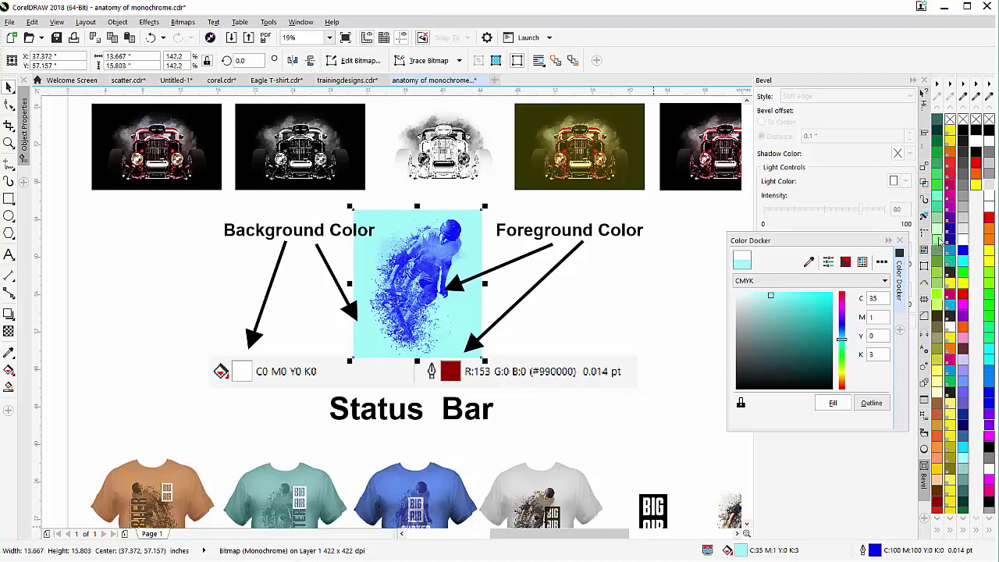
left_click(939, 244)
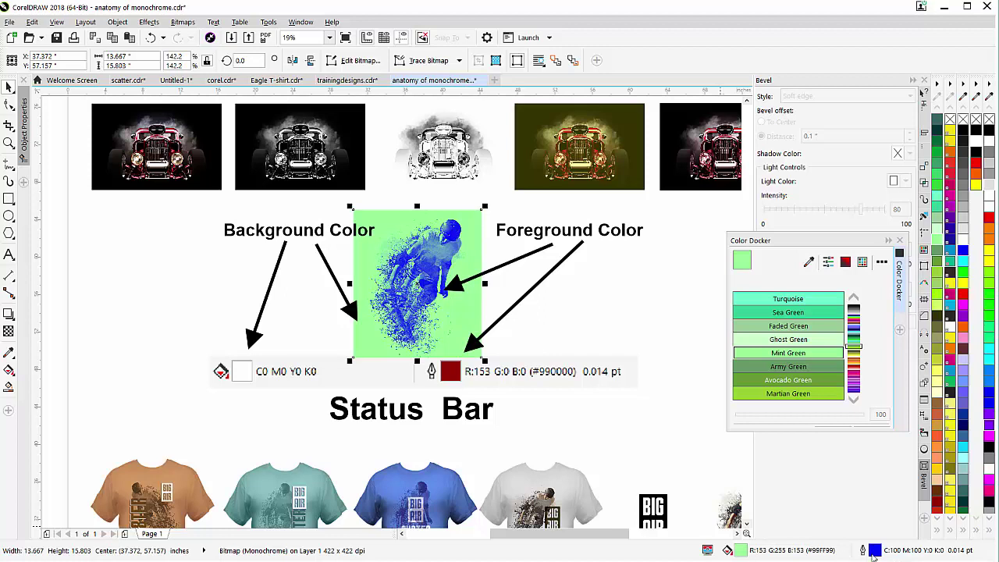
- Enlarge the Color Docker and use the color viewer to set the skater bitmap's outline color to purple C40 M76 Y0 K14
left_click_drag(838, 429, 835, 487)
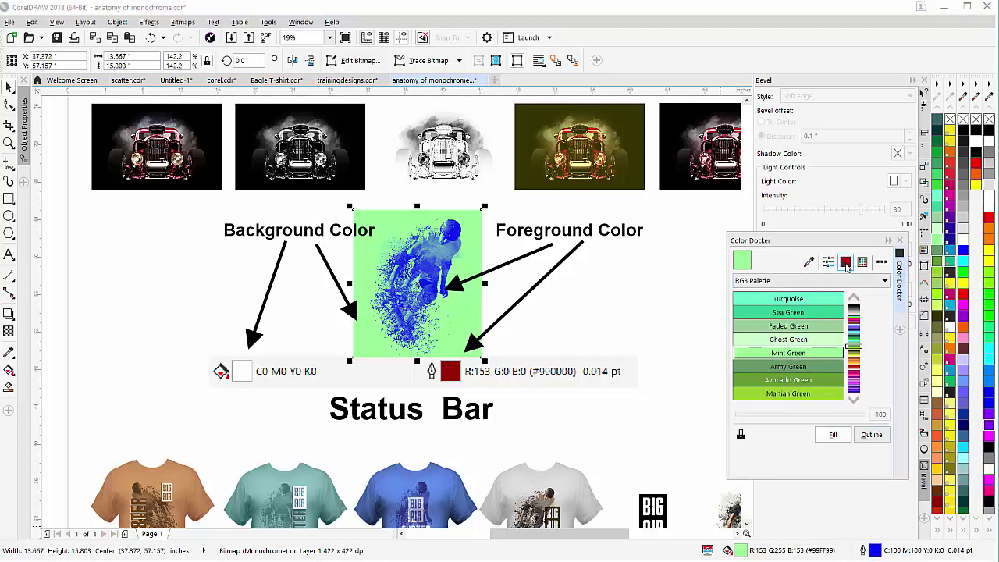
left_click(846, 264)
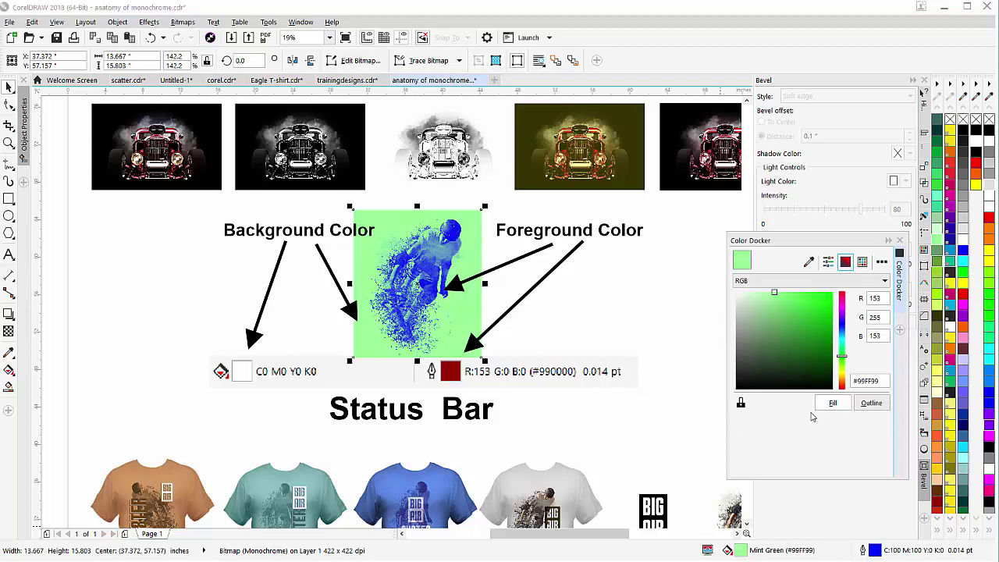
left_click(875, 404)
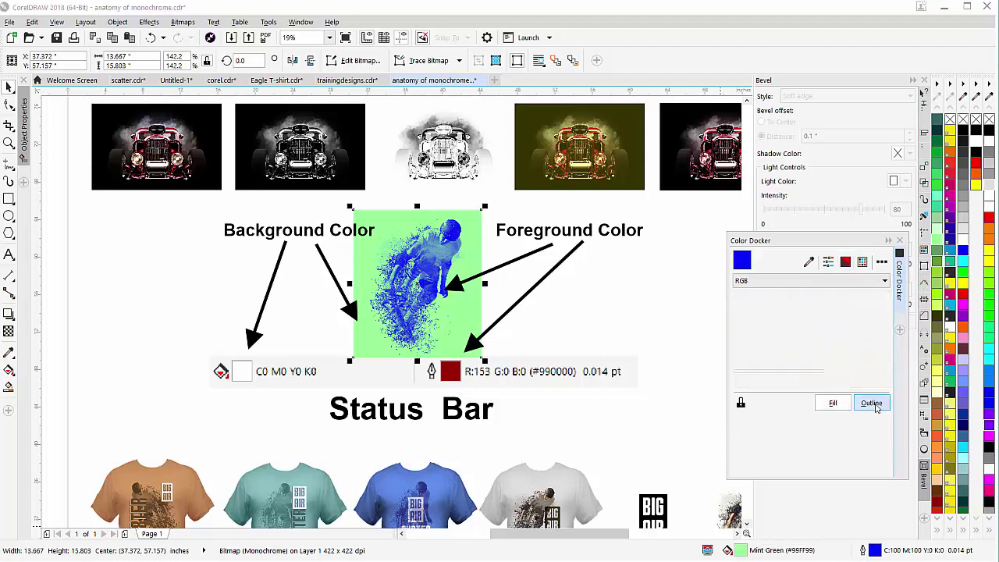
left_click(846, 262)
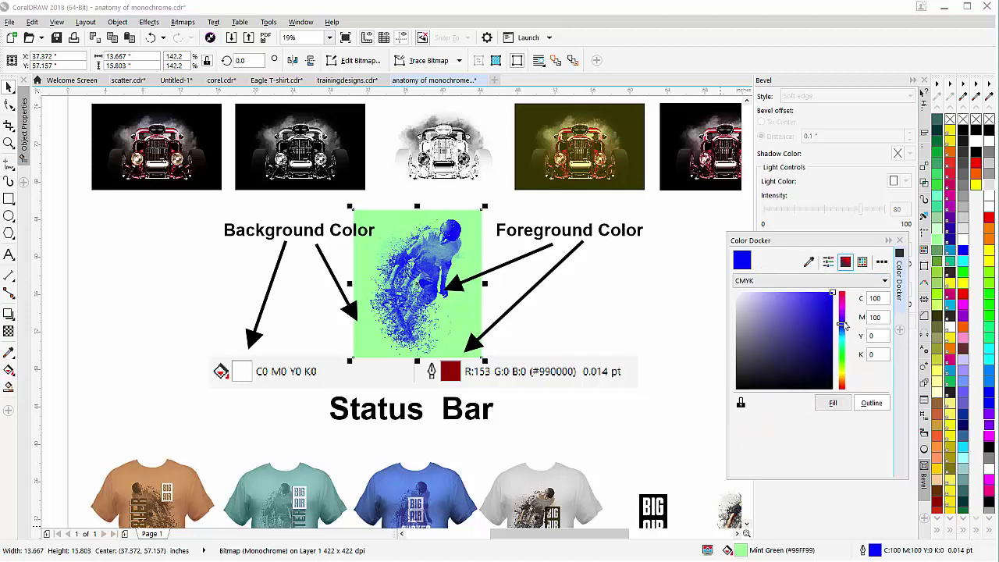
mouse_move(842, 322)
left_mouse_down()
mouse_move(842, 310)
mouse_move(824, 309)
left_mouse_up()
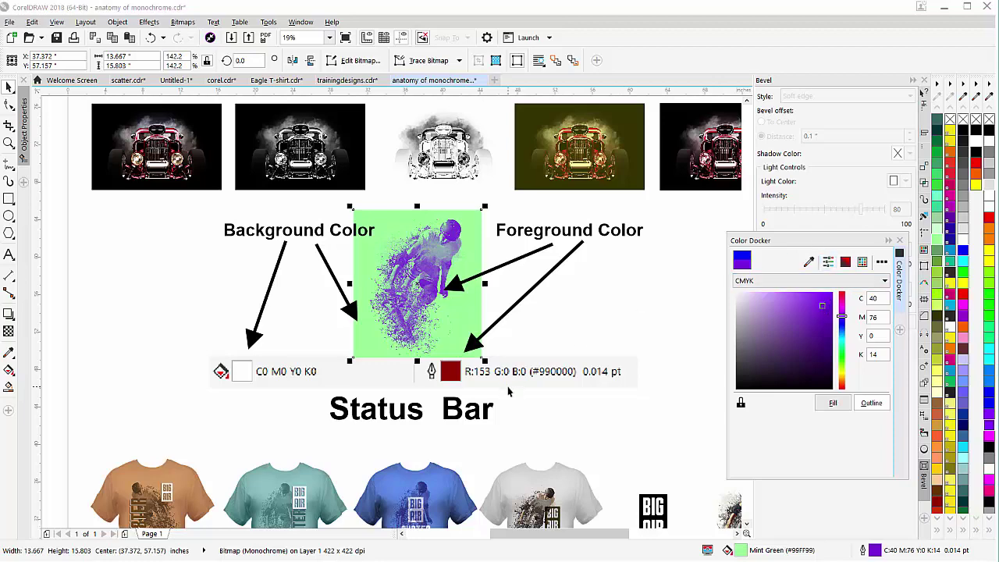
- Examine the fill and outline colors of the skater bitmaps on the orange and blue shirts and of the teal shirt bitmap
scroll(511, 389, "down", 1)
scroll(342, 384, "up", 1)
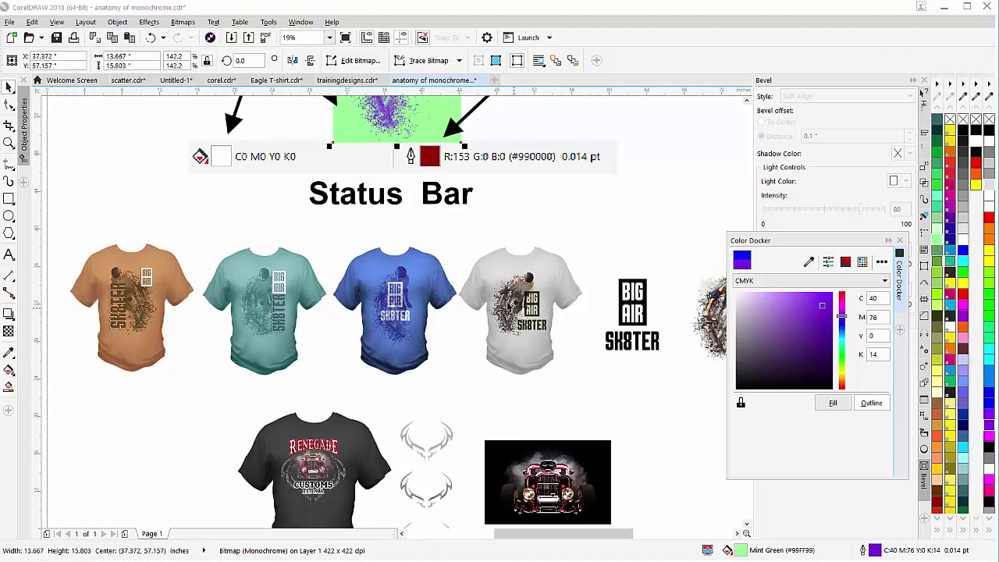
scroll(130, 307, "up", 1)
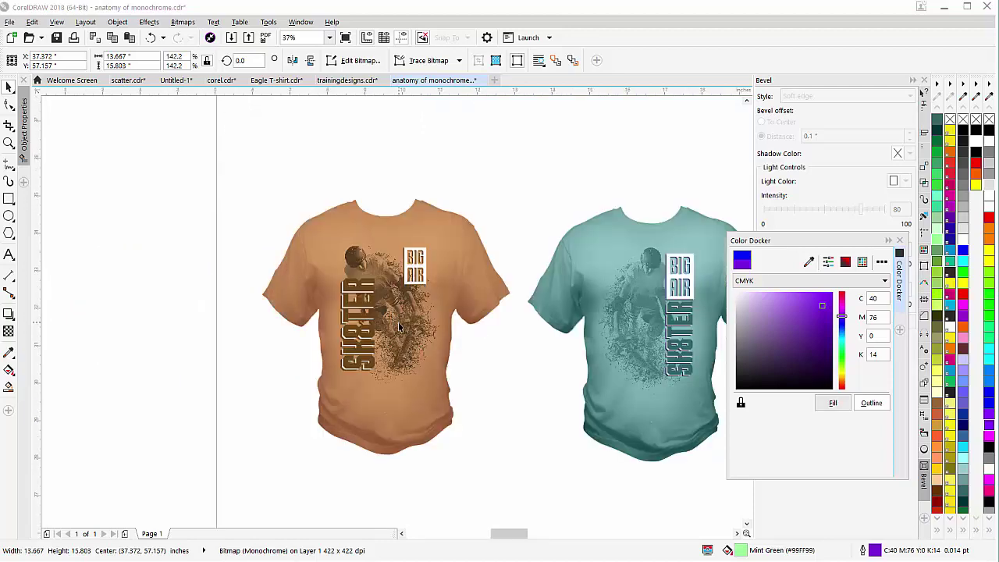
scroll(390, 319, "up", 1)
left_click(414, 336)
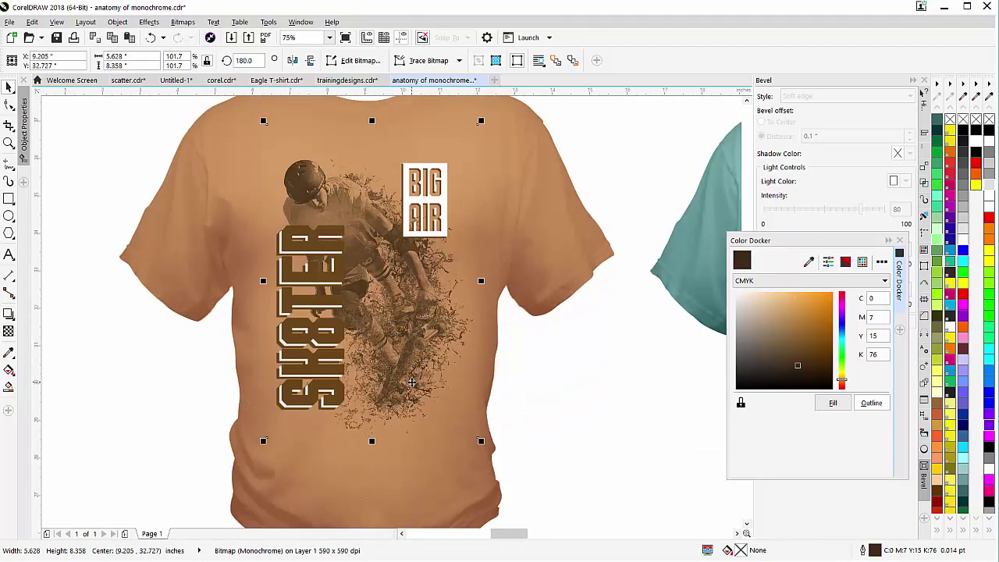
scroll(516, 308, "down", 5)
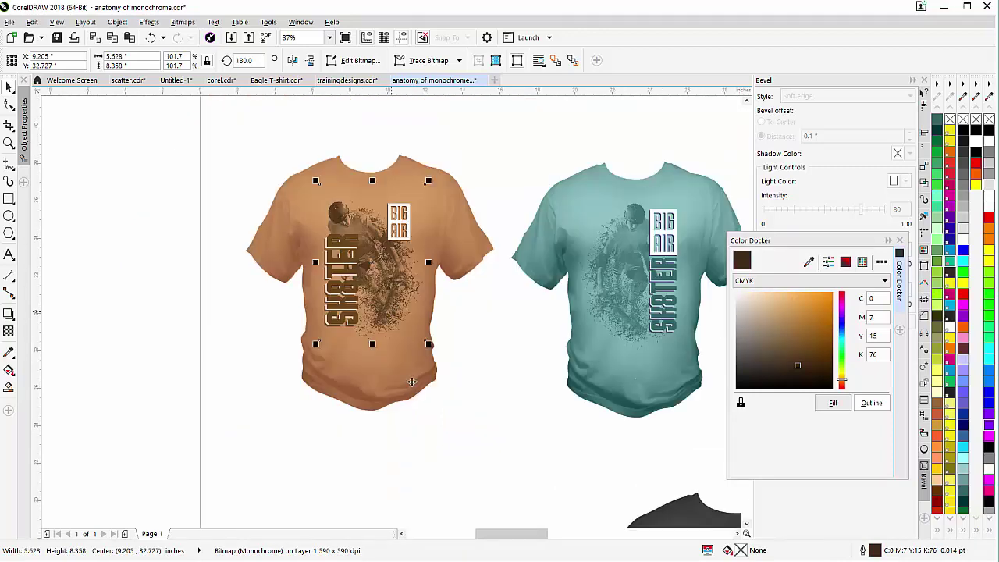
scroll(516, 308, "up", 3)
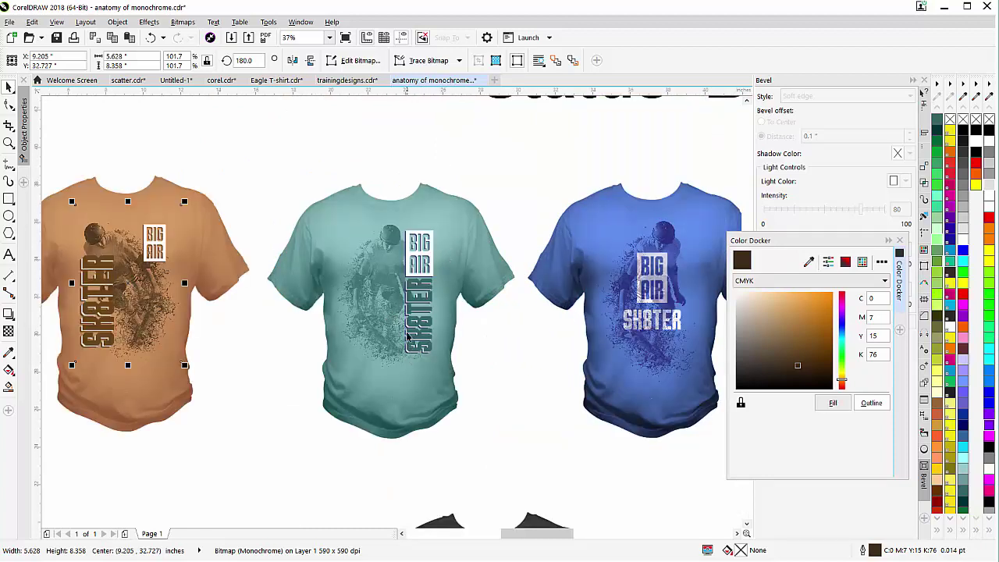
left_click(654, 245)
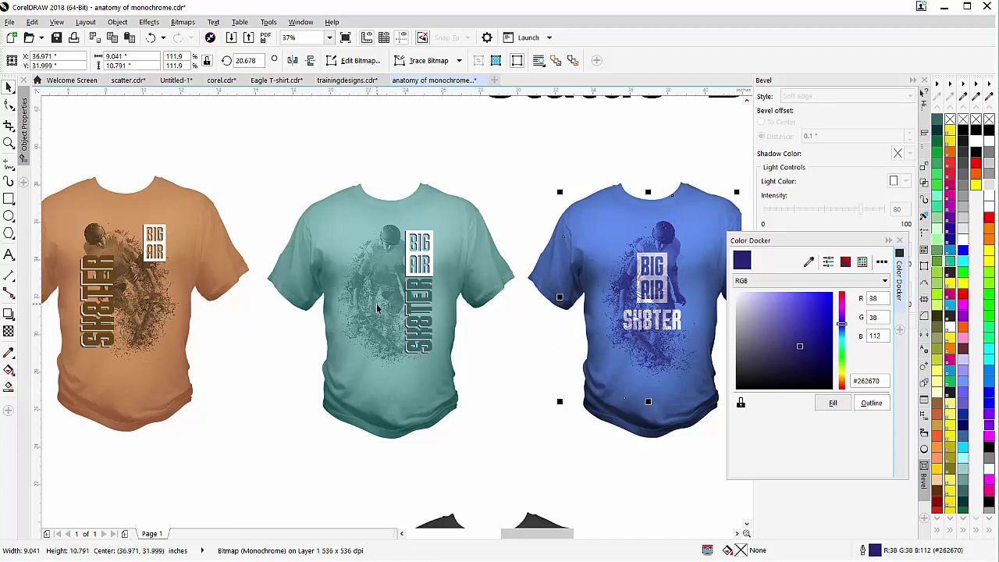
left_click(323, 219)
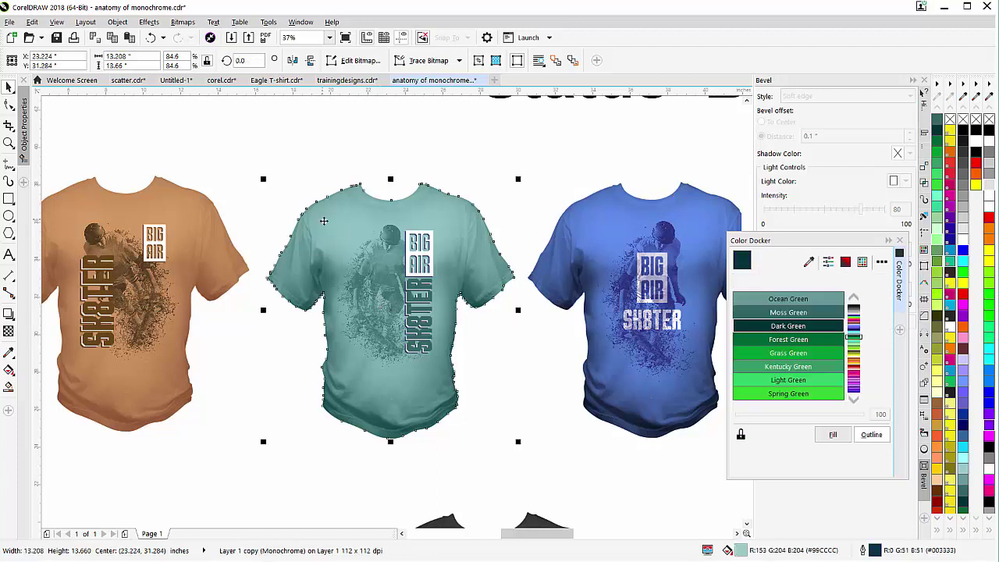
- Copy the teal shirt's skater bitmap out between the teal and blue shirts and fill it with #8FC3C3 sampled from the teal shirt
left_click(384, 293)
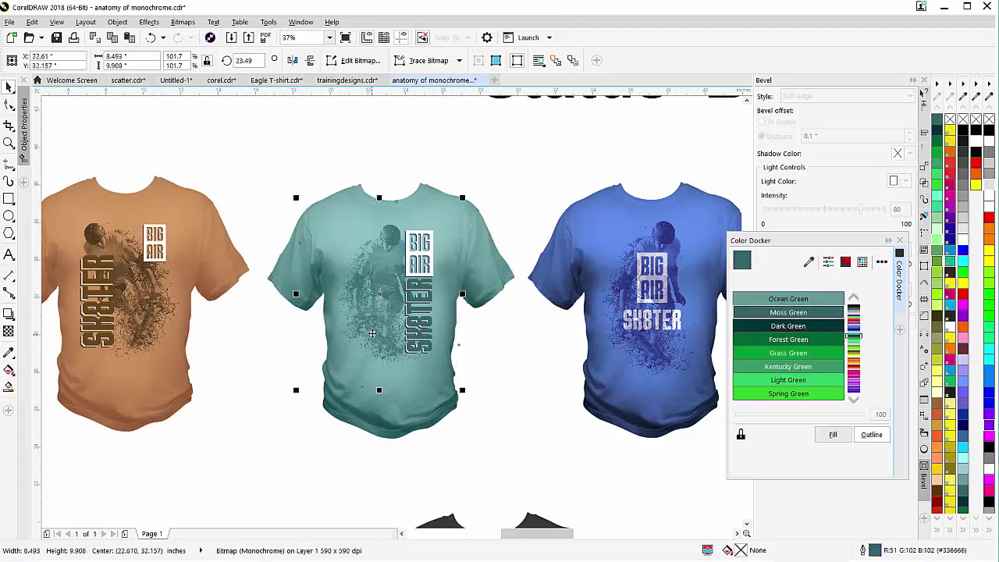
left_click_drag(373, 298, 494, 422)
left_click_drag(507, 422, 509, 426)
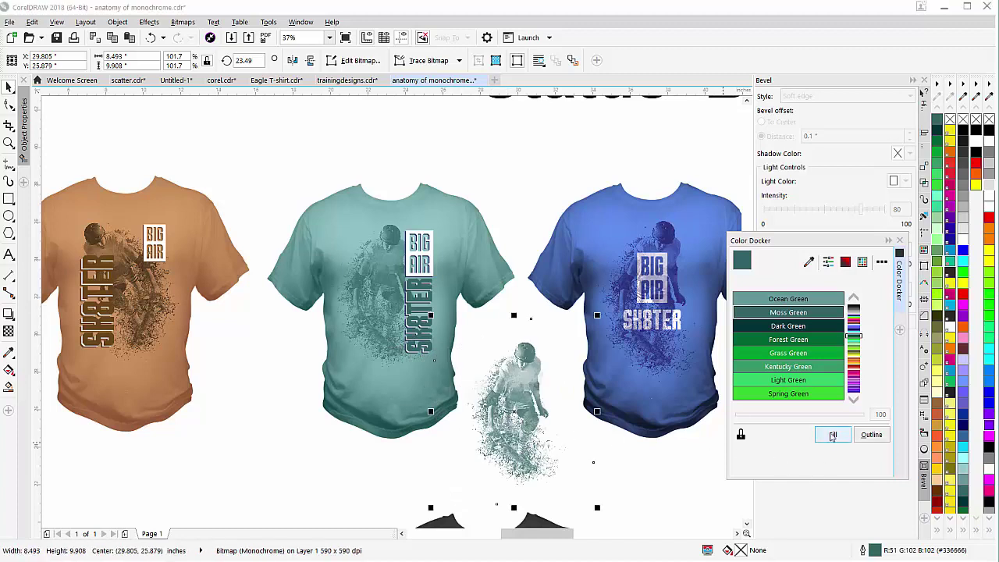
left_click(832, 436)
left_click(810, 263)
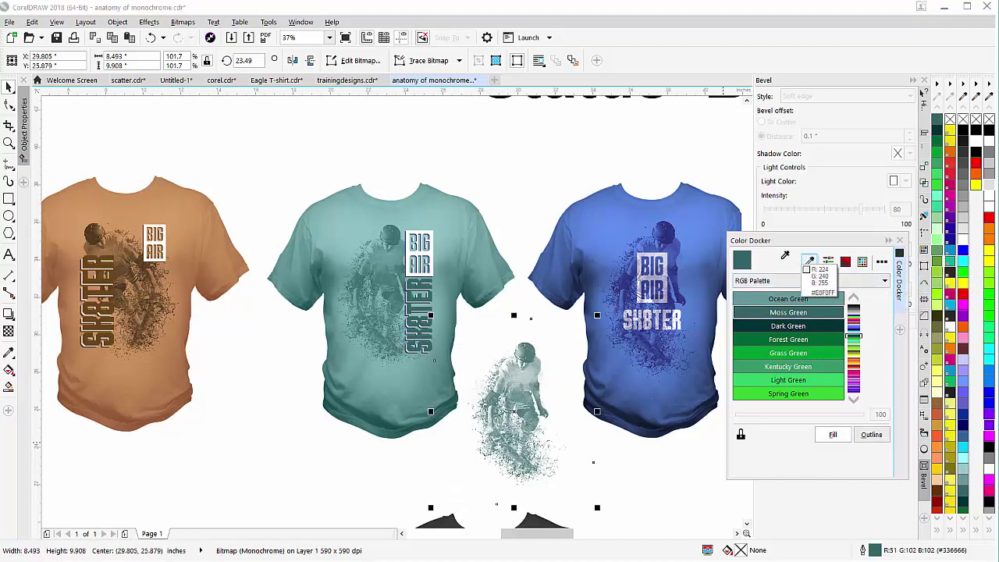
left_click(350, 227)
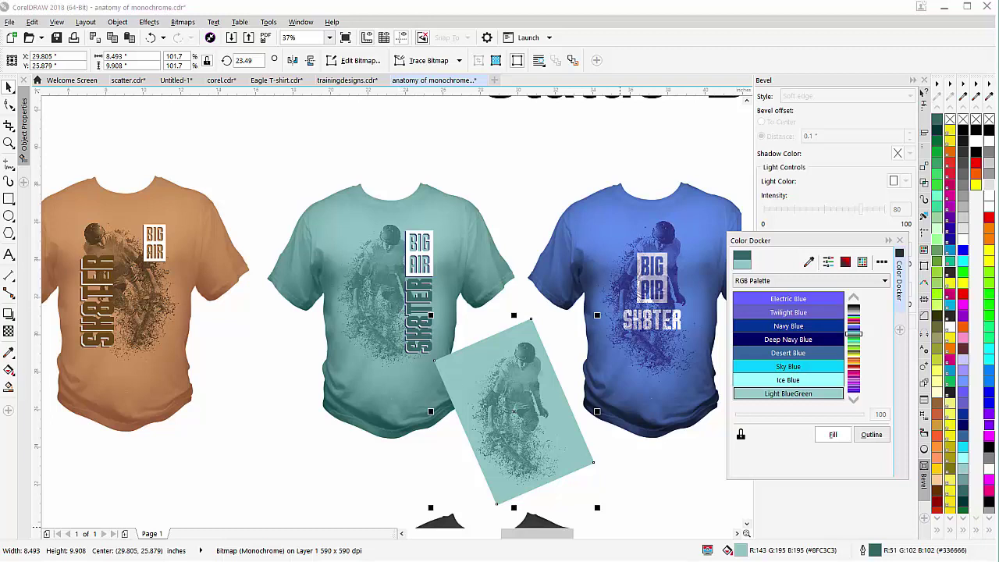
- Close the Color Factory window and delete the filled skater copy between the teal and blue shirts
left_click_drag(891, 177, 611, 174)
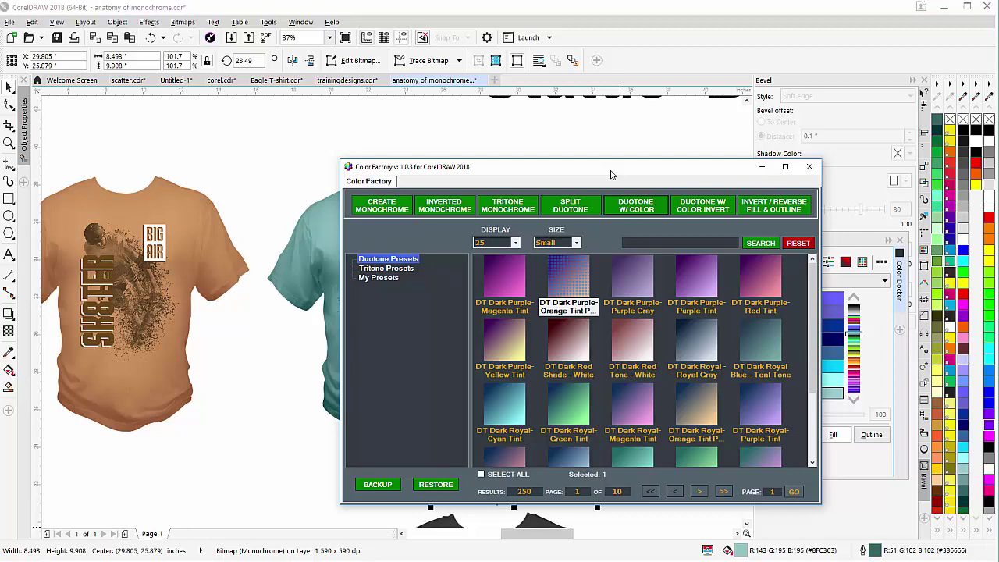
left_click(810, 166)
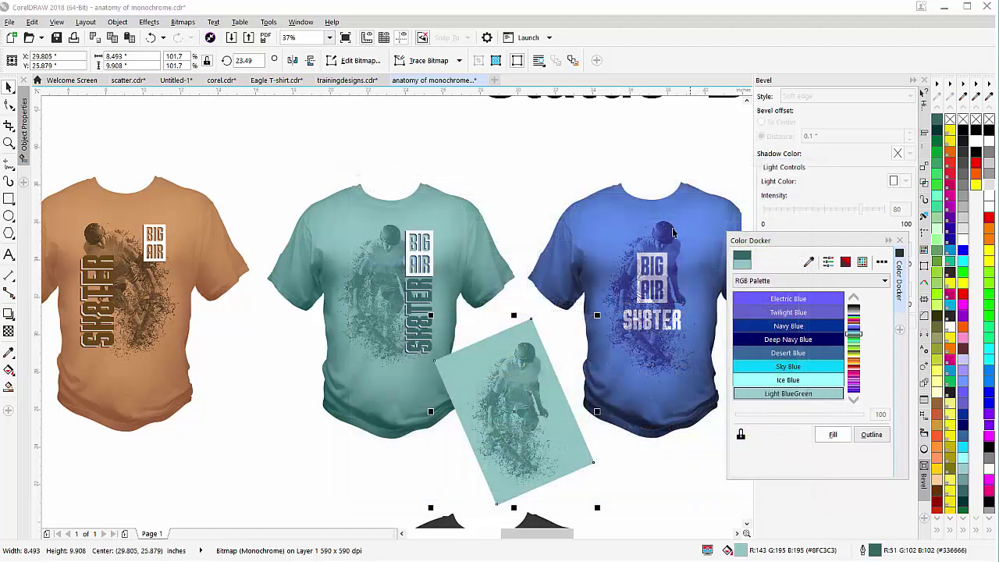
left_click_drag(835, 241, 844, 244)
left_click(495, 433)
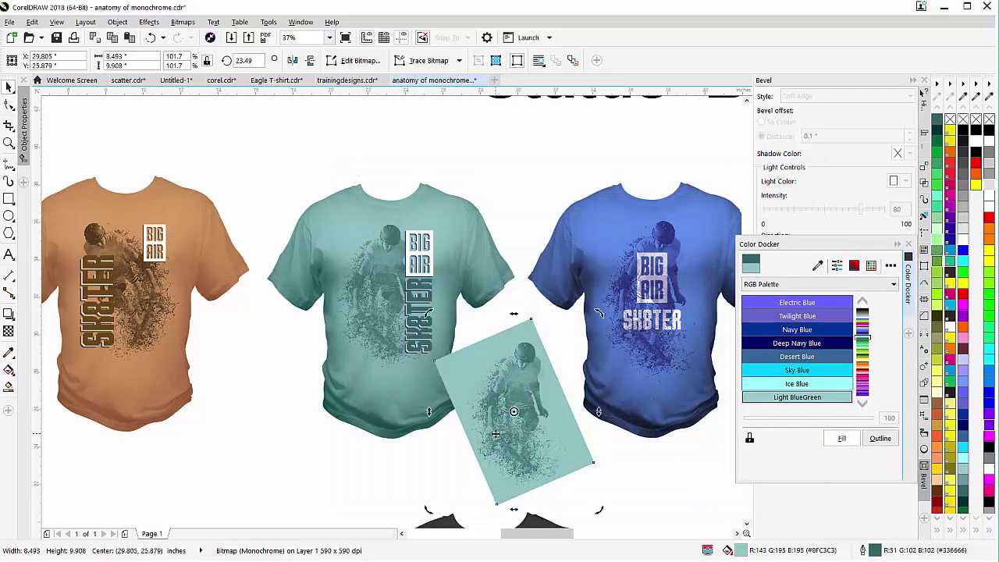
key("Delete")
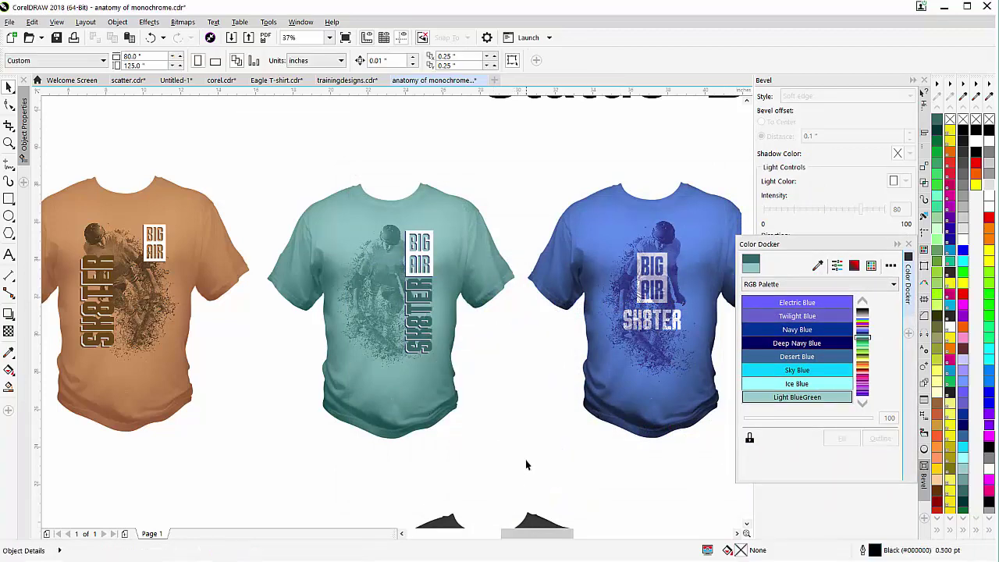
- Select the full-color skater image beside the BIG AIR SK8TER text and open Color Factory with its window clear of the artwork
scroll(526, 462, "down", 2)
scroll(391, 315, "down", 2)
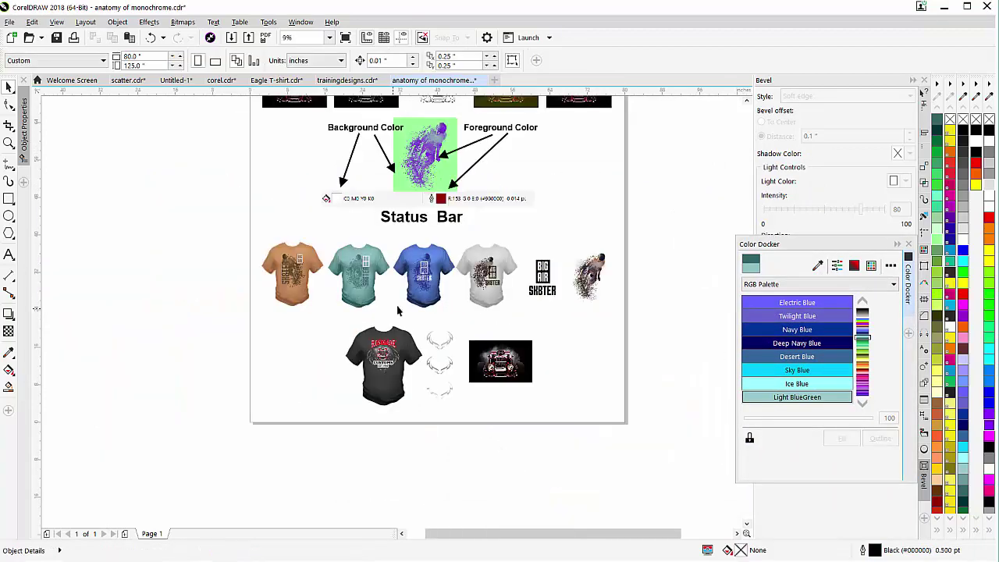
left_click(587, 278)
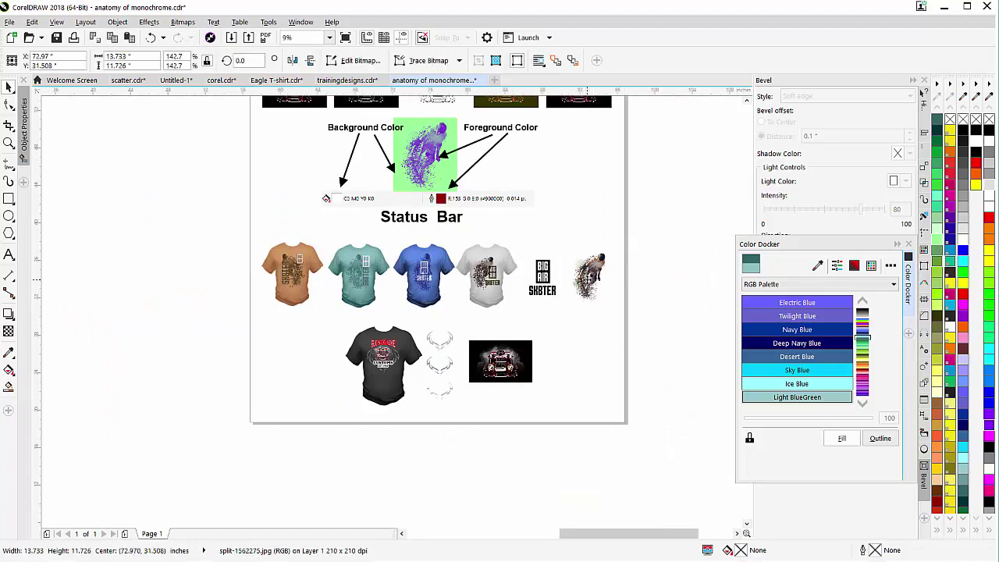
scroll(587, 280, "up", 1)
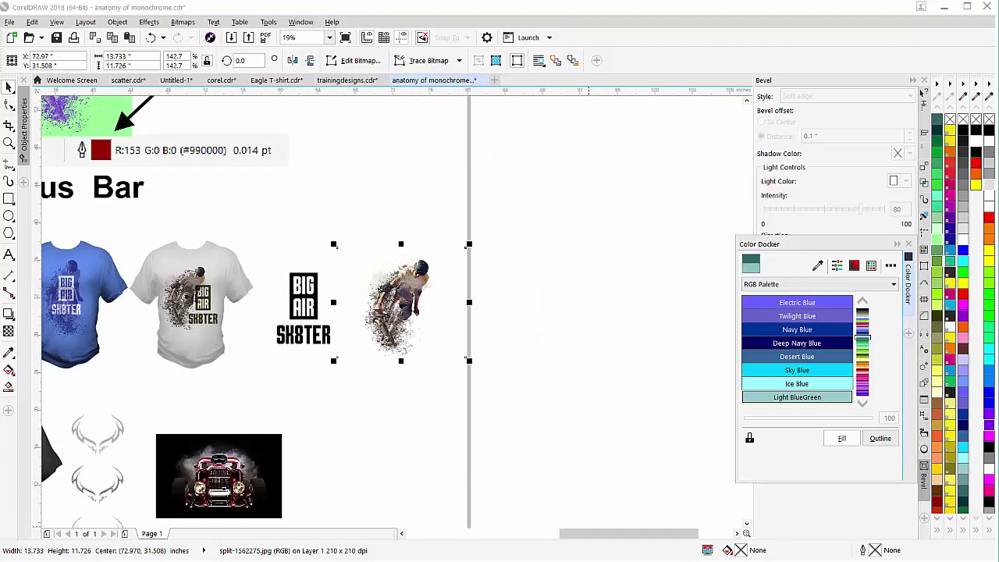
left_click_drag(839, 249, 706, 265)
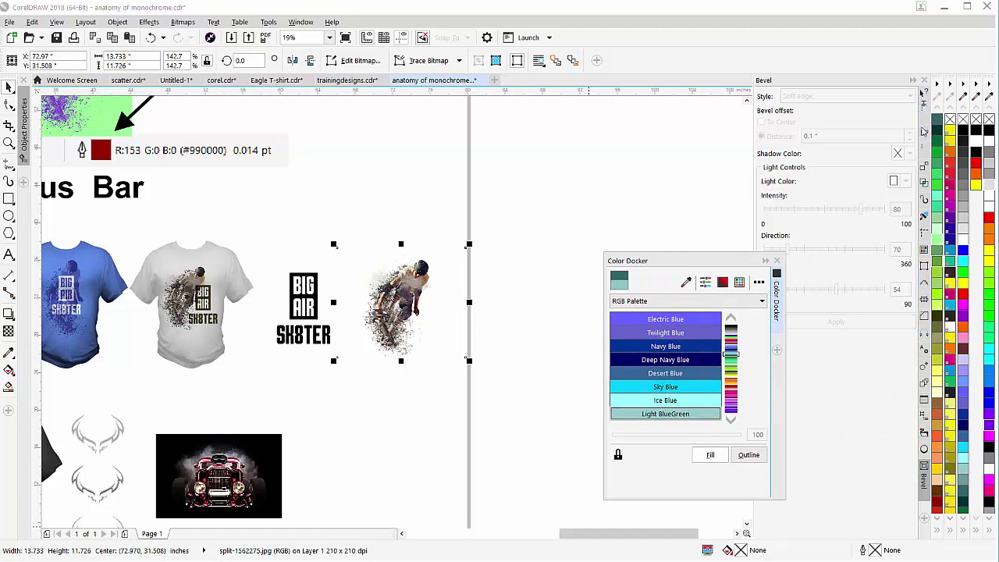
left_click(925, 150)
left_click(837, 231)
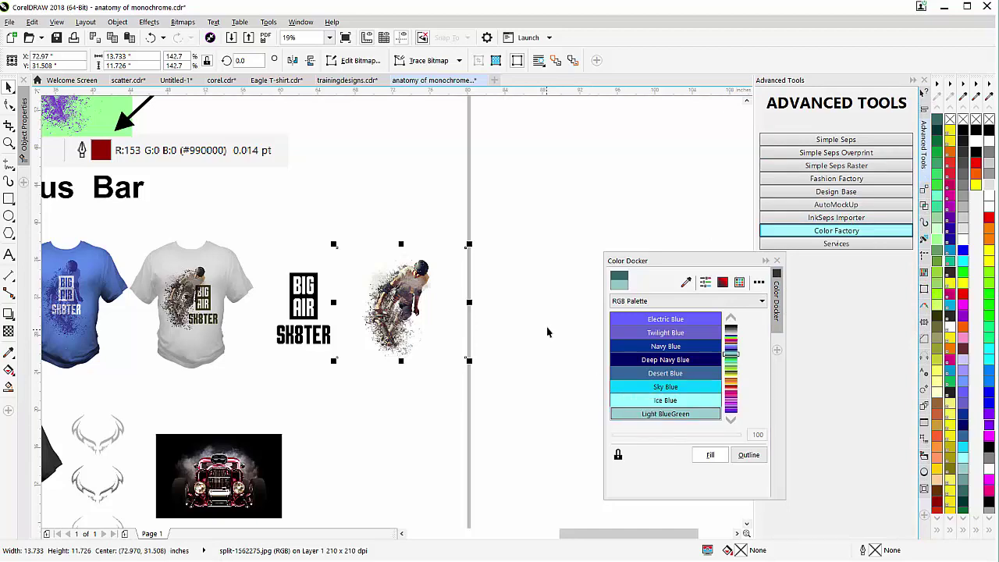
left_click_drag(498, 162, 751, 182)
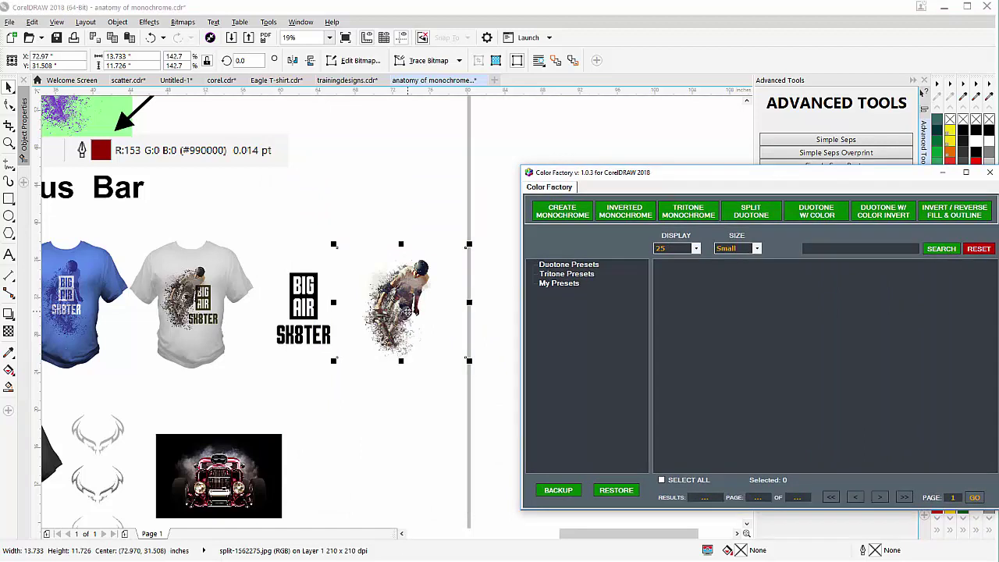
- Create a monochrome version of the full-color skater image and place it just above the original
left_click(563, 211)
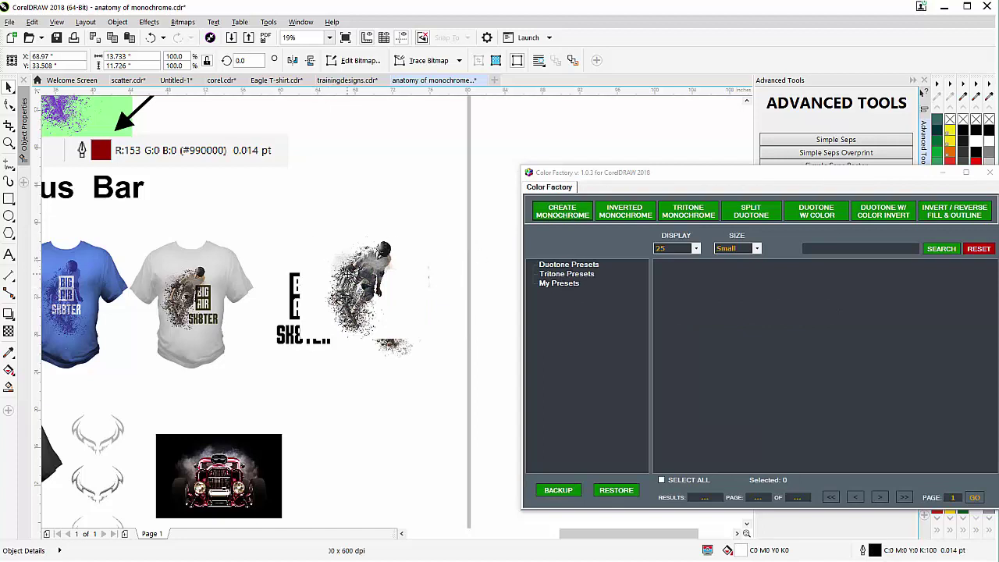
left_click_drag(348, 274, 451, 338)
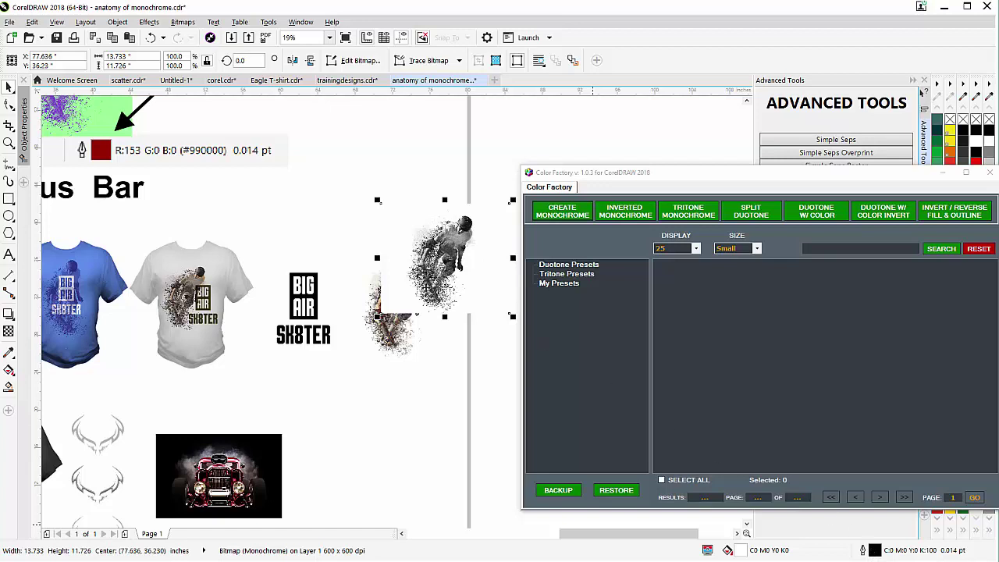
left_click_drag(434, 264, 386, 200)
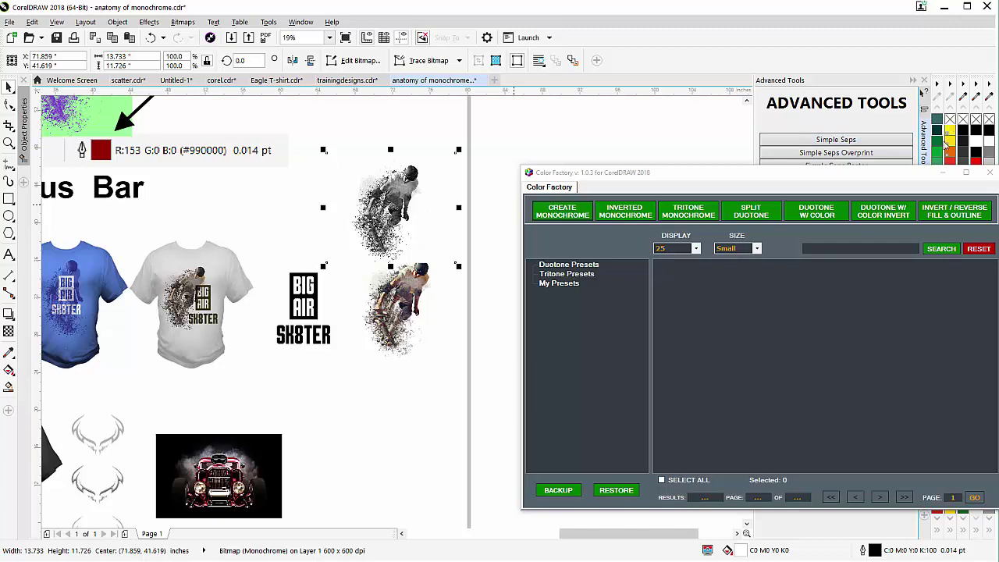
- Remove the fill of the monochrome skater above the full-color original and set its outline to blue
left_click_drag(882, 176, 792, 208)
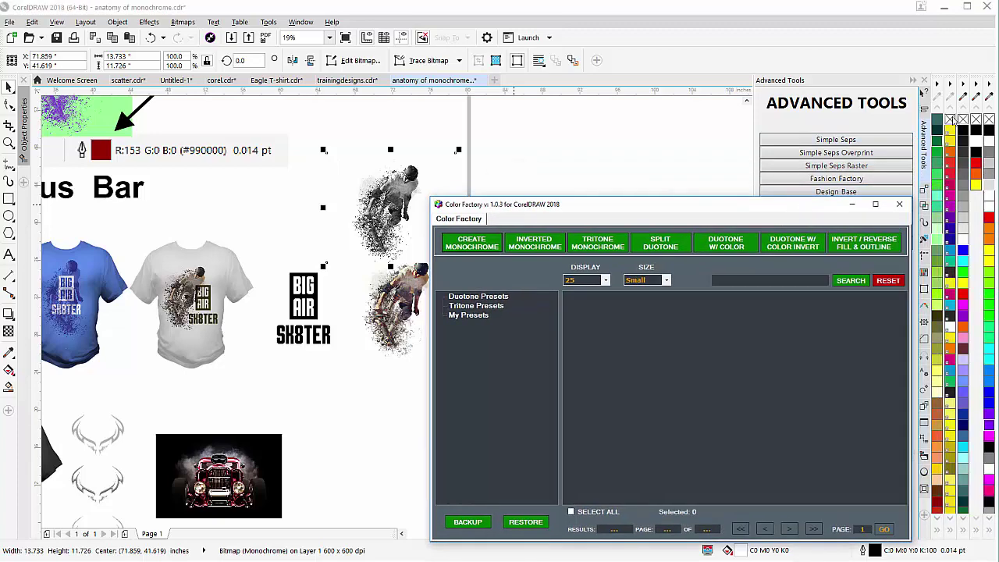
left_click(951, 123)
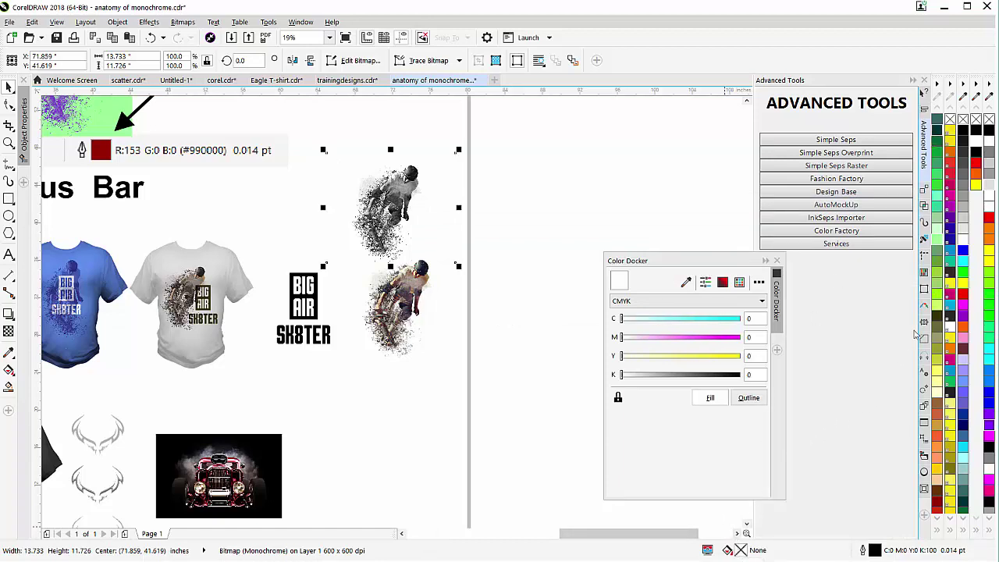
right_click(963, 250)
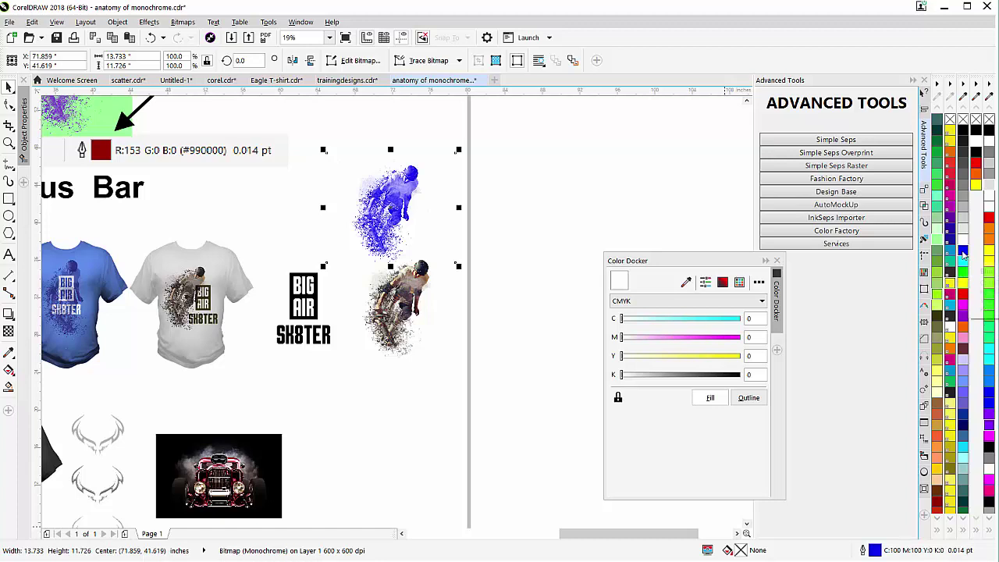
left_click(343, 435)
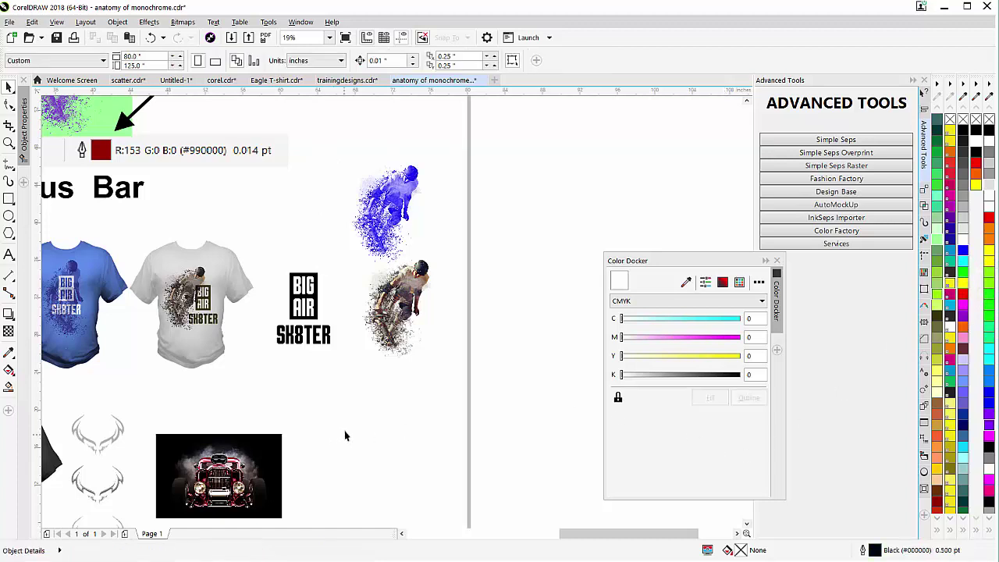
- Select the blue monochrome skater and show its outline color in the Color docker's color viewer
left_click(391, 215)
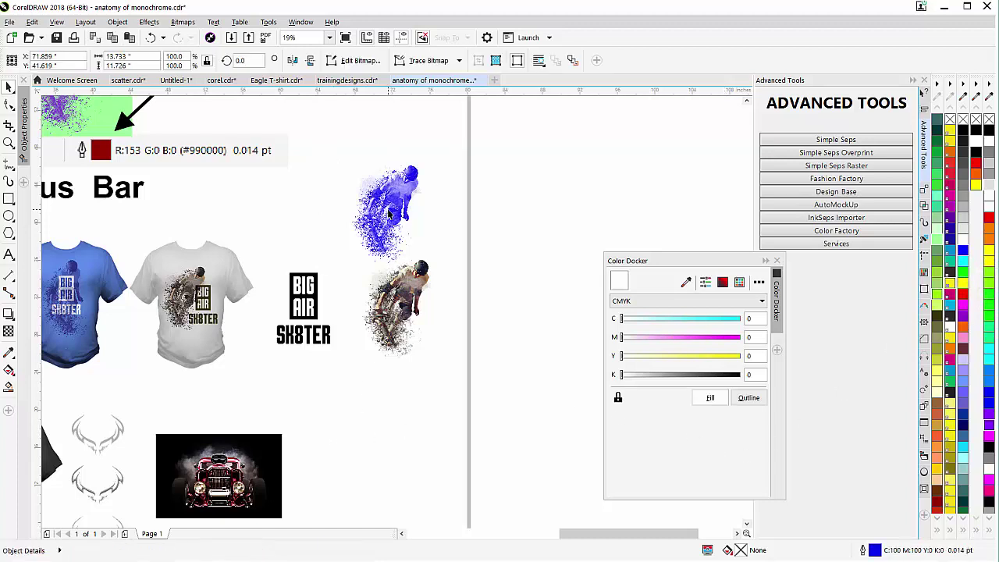
left_click(749, 397)
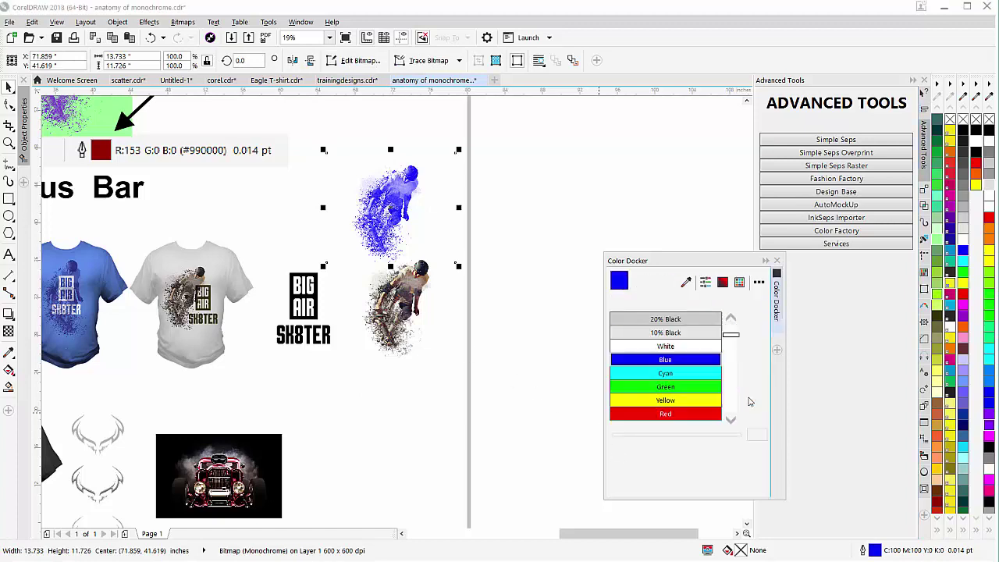
left_click(723, 282)
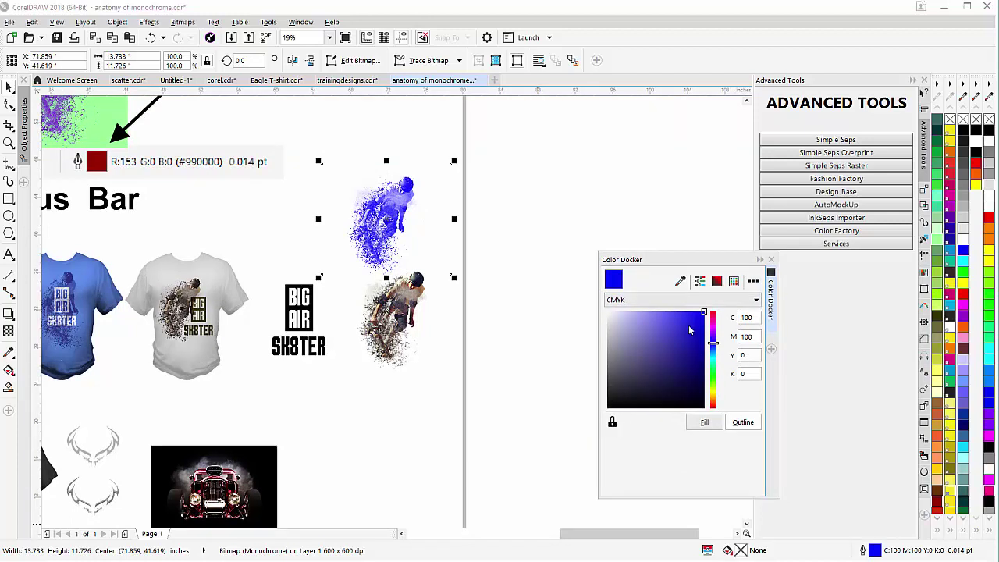
- Pick a dark blue with auto-apply color active so the monochrome skater's fill becomes C28 M28 Y0 K51
left_click_drag(691, 326, 705, 311)
left_click(668, 336)
left_click_drag(668, 336, 652, 372)
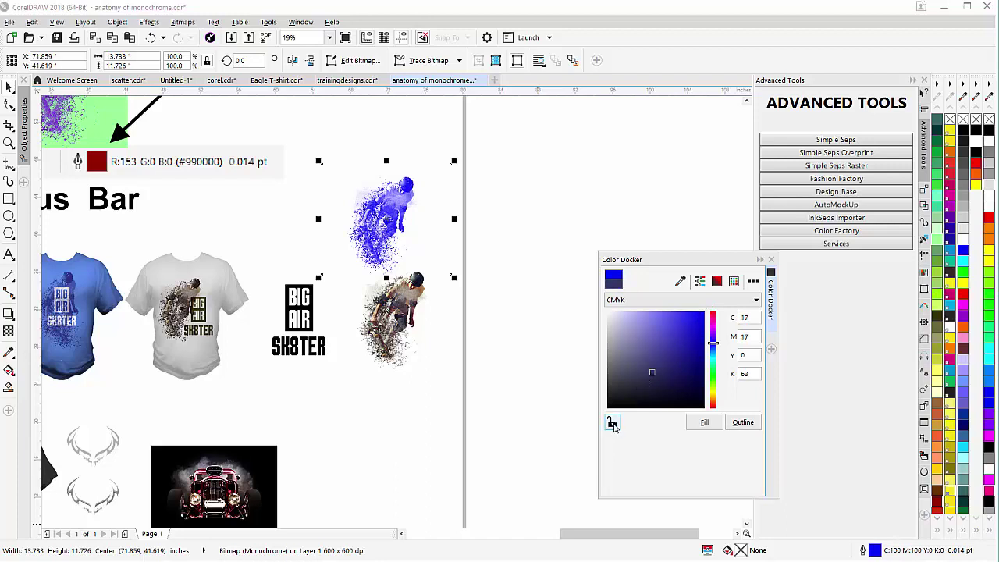
left_click(613, 422)
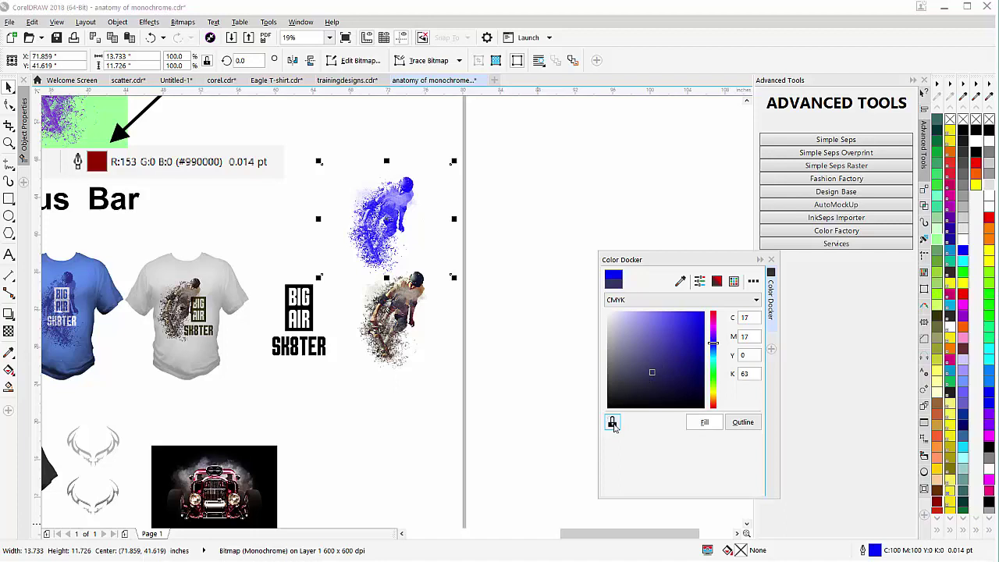
left_click(656, 377)
left_click(662, 361)
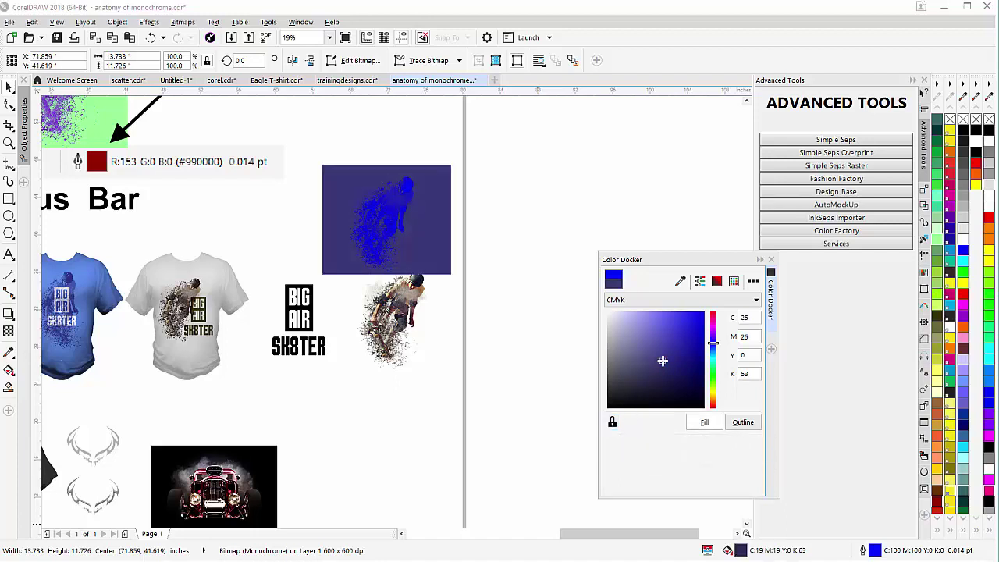
- Link the color picker to the skater's outline, set it to C11 M11 Y0 K85, and remove the fill
left_click(742, 422)
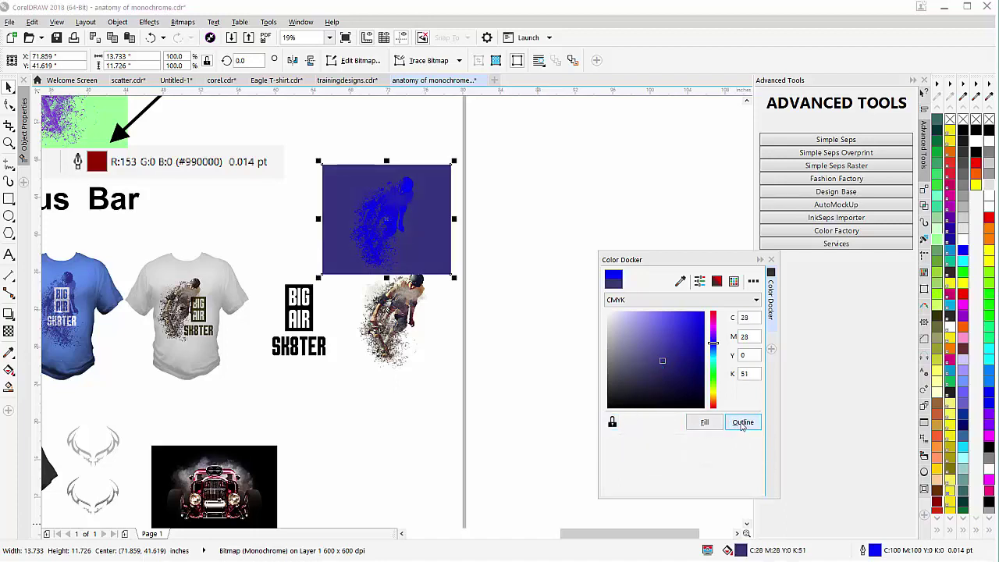
left_click(672, 352)
mouse_move(672, 353)
left_mouse_down()
mouse_move(645, 382)
mouse_move(680, 394)
left_mouse_up()
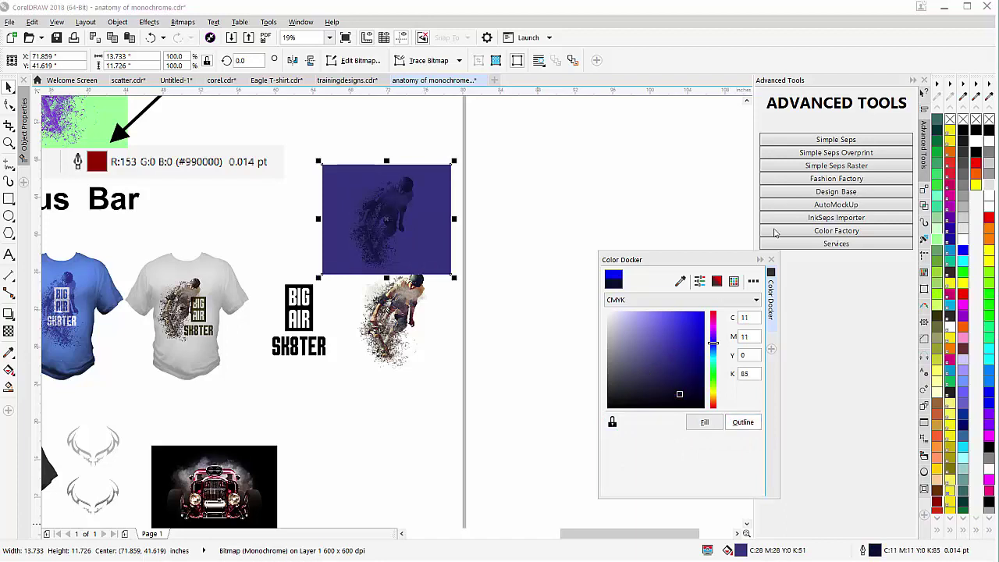
left_click(950, 119)
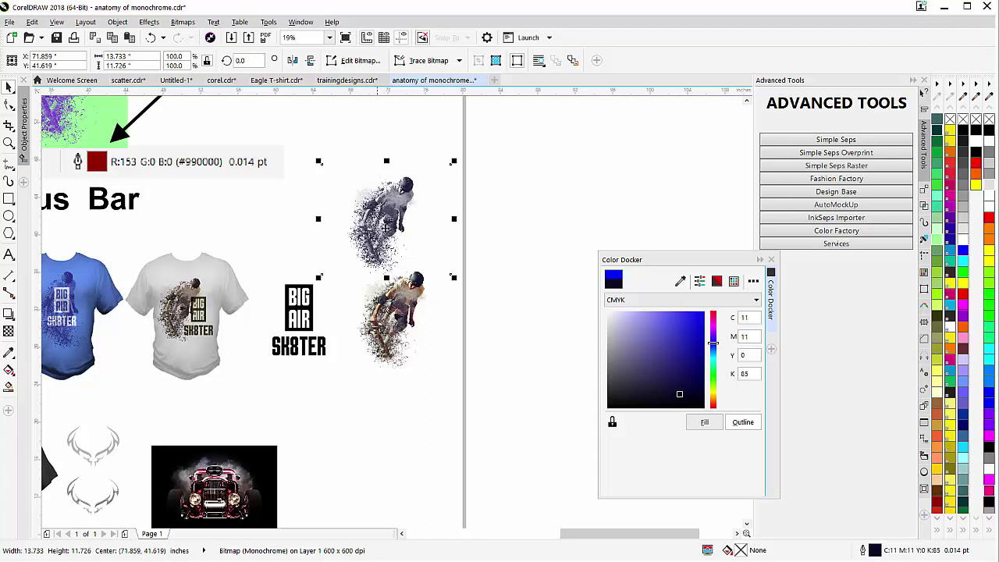
left_click(250, 278)
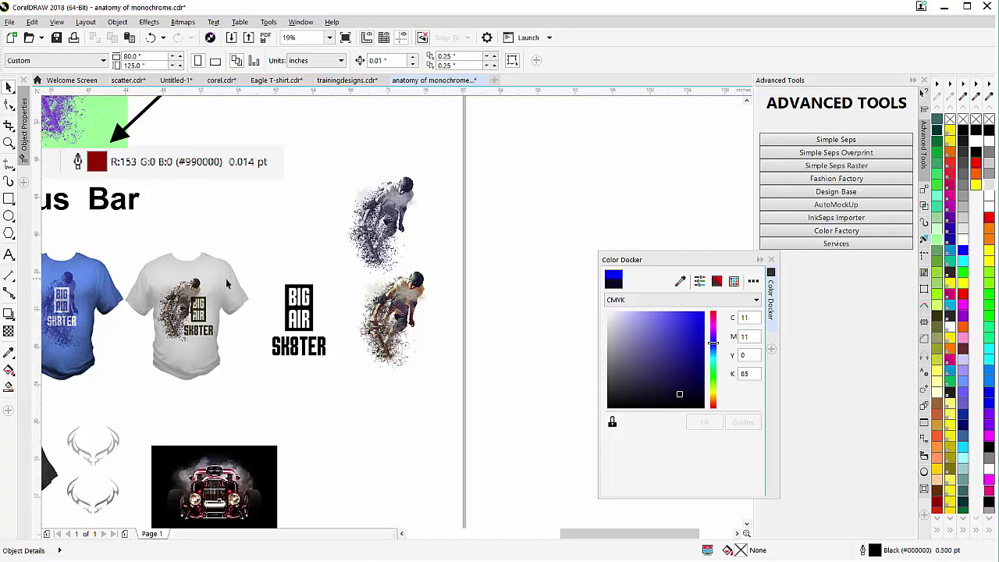
- Copy the blank grey shirt bitmap to the page's edge beside the monochrome skater, with a Chalk (#FFFF99) fill and an olive outline
left_click(225, 279)
left_click_drag(228, 267, 550, 150)
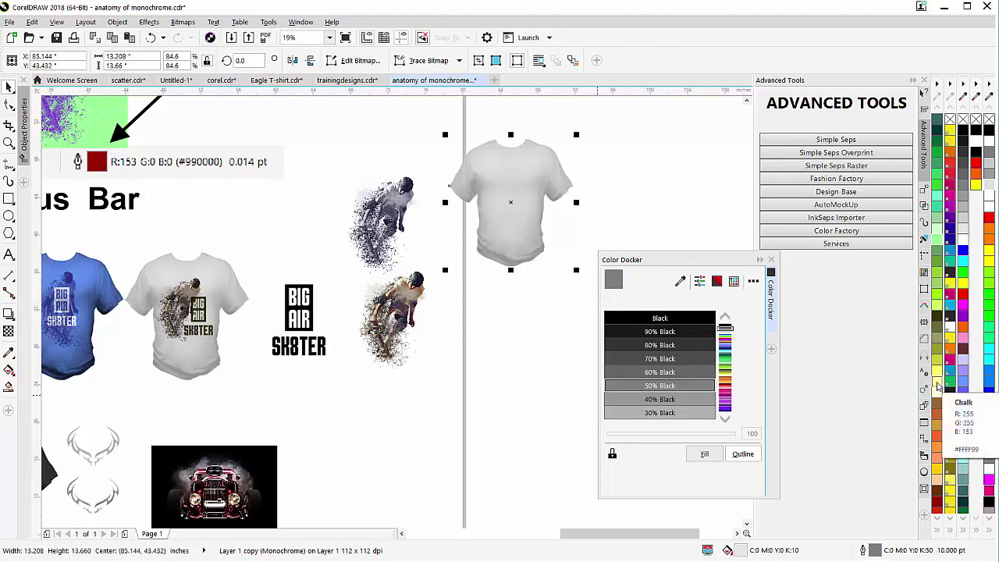
left_click(939, 384)
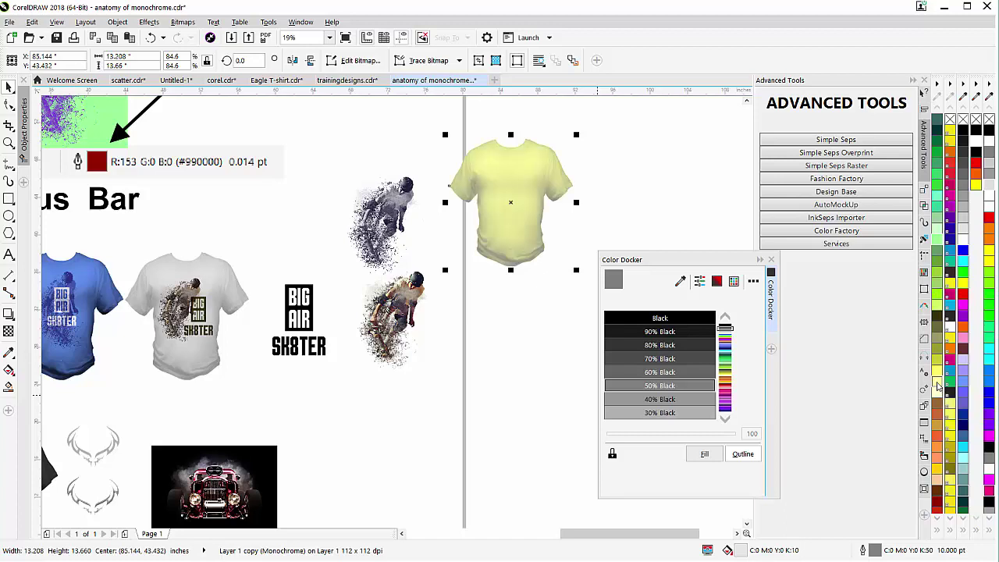
right_click(937, 342)
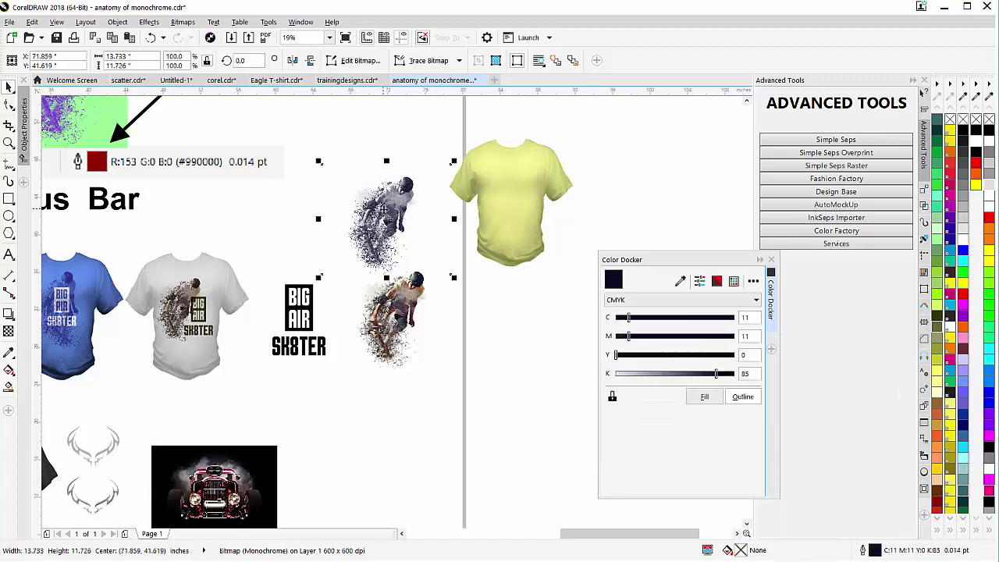
- Place a copy of the monochrome skater on the yellow shirt, scale it to 80.1%, and center it on the chest
left_click_drag(406, 215, 507, 197)
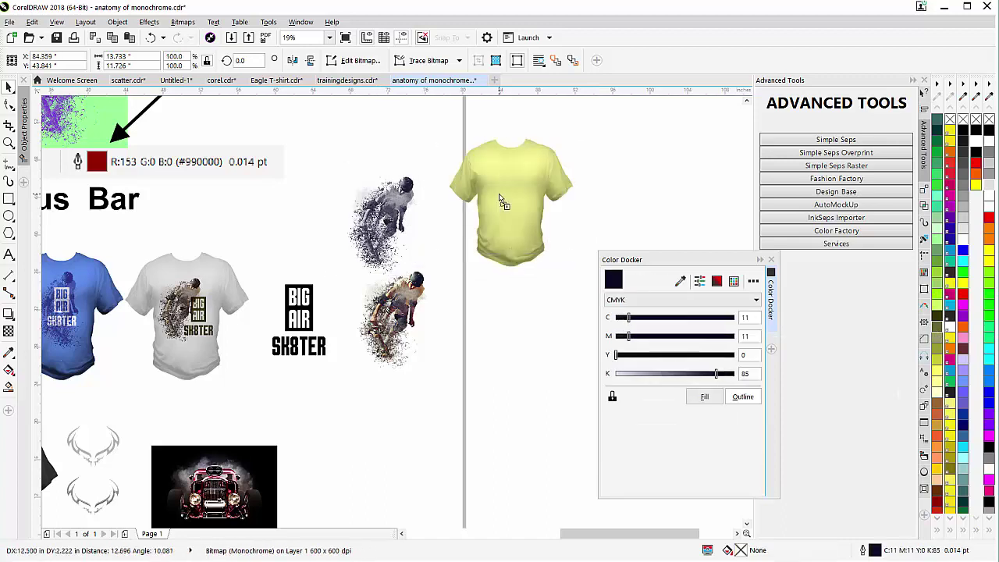
left_click_drag(573, 138, 562, 146)
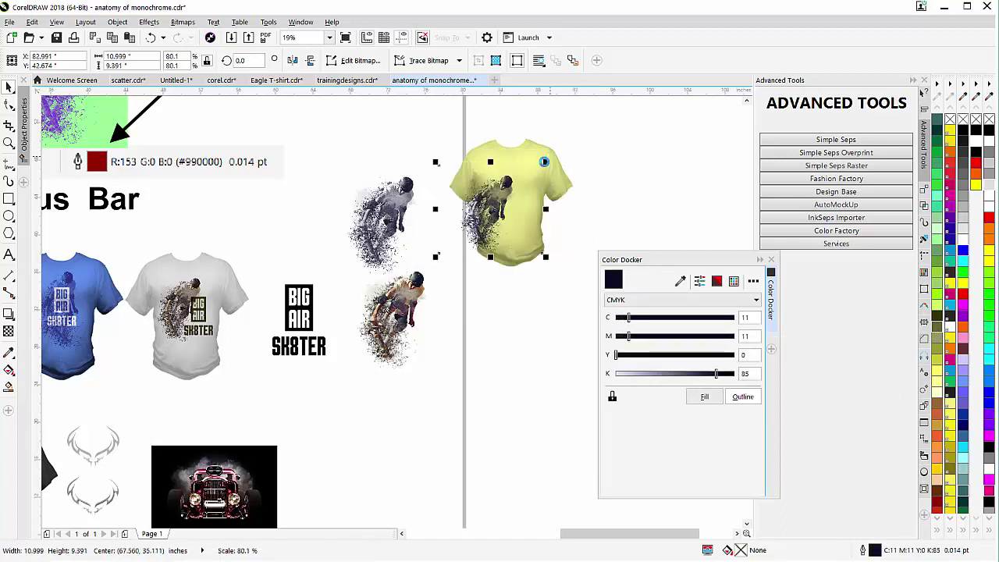
left_click_drag(491, 210, 512, 195)
scroll(512, 196, "up", 1)
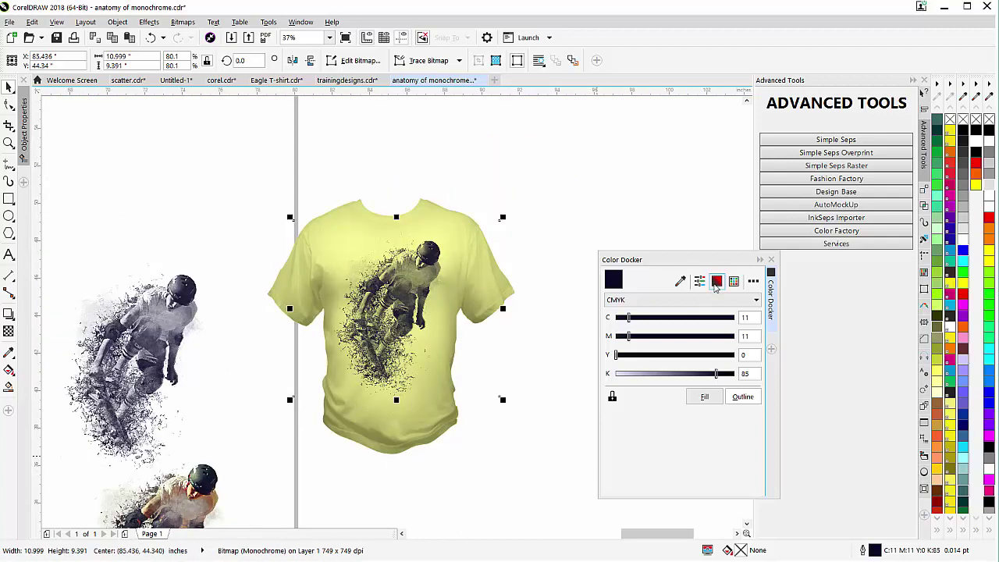
- Recolor the outline of the skater on the yellow shirt to C31 M31 Y0 K61 with the color viewer
left_click(737, 399)
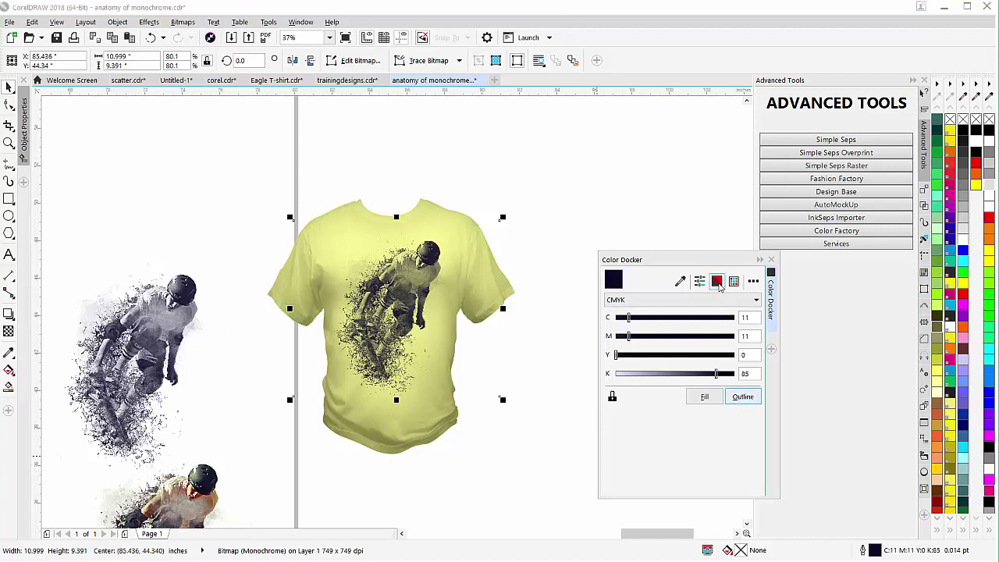
left_click(718, 284)
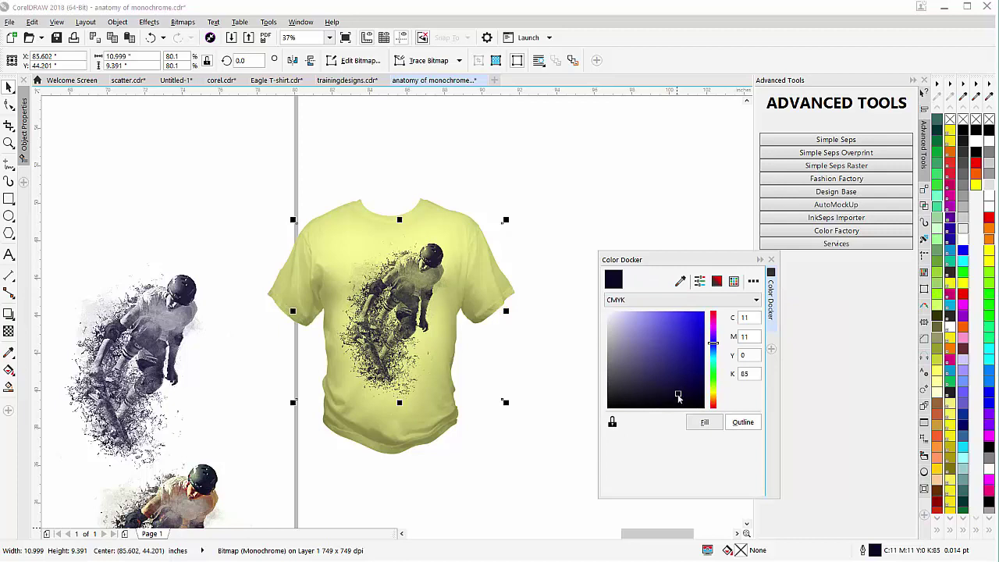
mouse_move(678, 398)
left_mouse_down()
mouse_move(660, 370)
mouse_move(641, 375)
mouse_move(667, 355)
mouse_move(672, 337)
mouse_move(686, 374)
left_mouse_up()
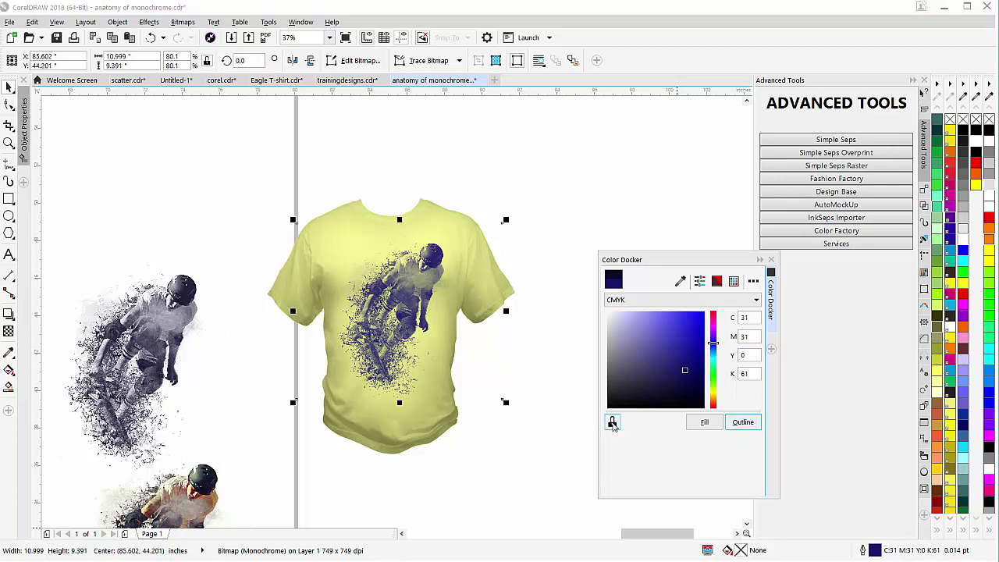
- Toggle auto-apply color, give the shirt's skater a C26 M26 Y0 K62 fill, and remove that fill again
left_click(613, 422)
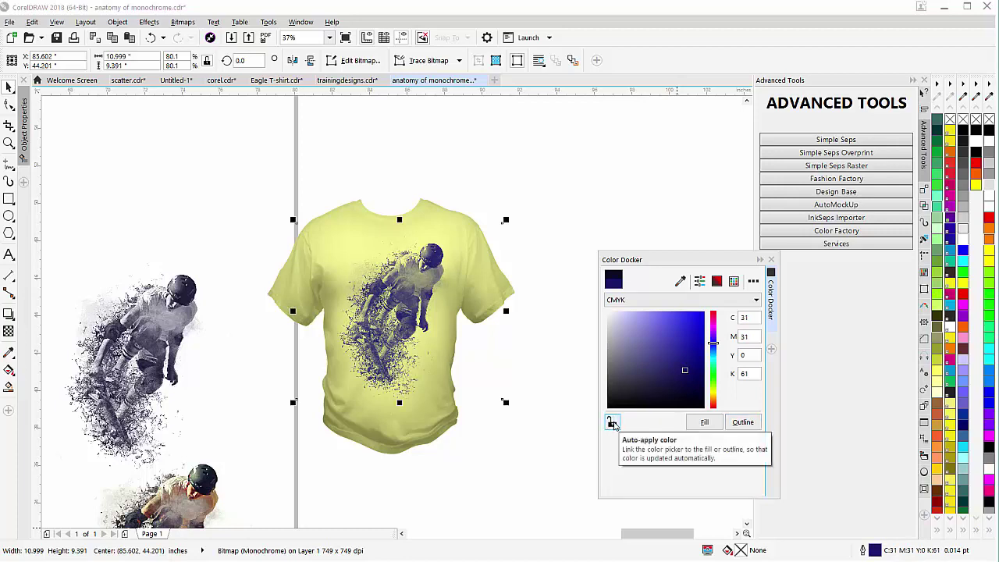
left_click(612, 423)
mouse_move(686, 370)
left_mouse_down()
mouse_move(669, 372)
mouse_move(670, 352)
mouse_move(674, 372)
left_mouse_up()
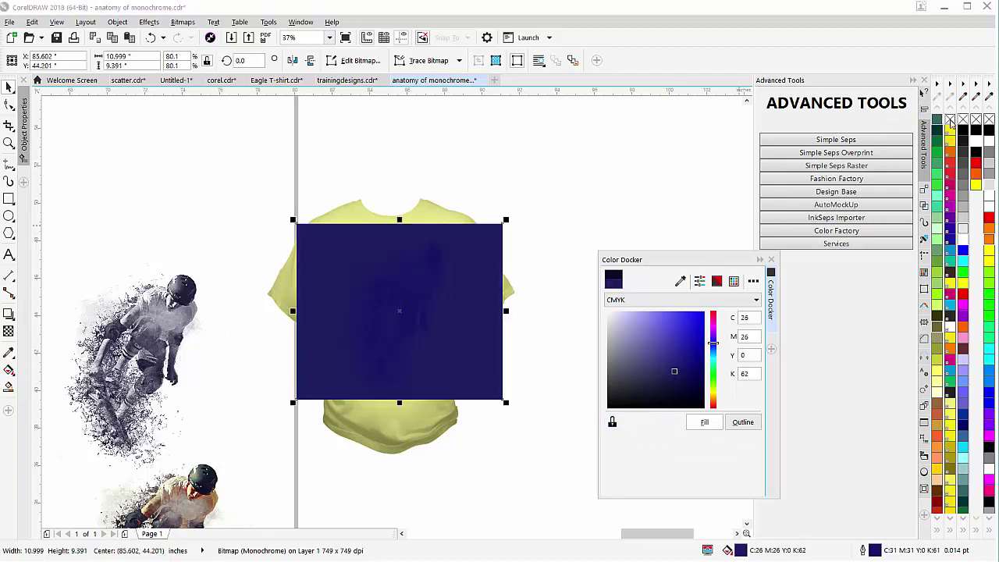
left_click(951, 121)
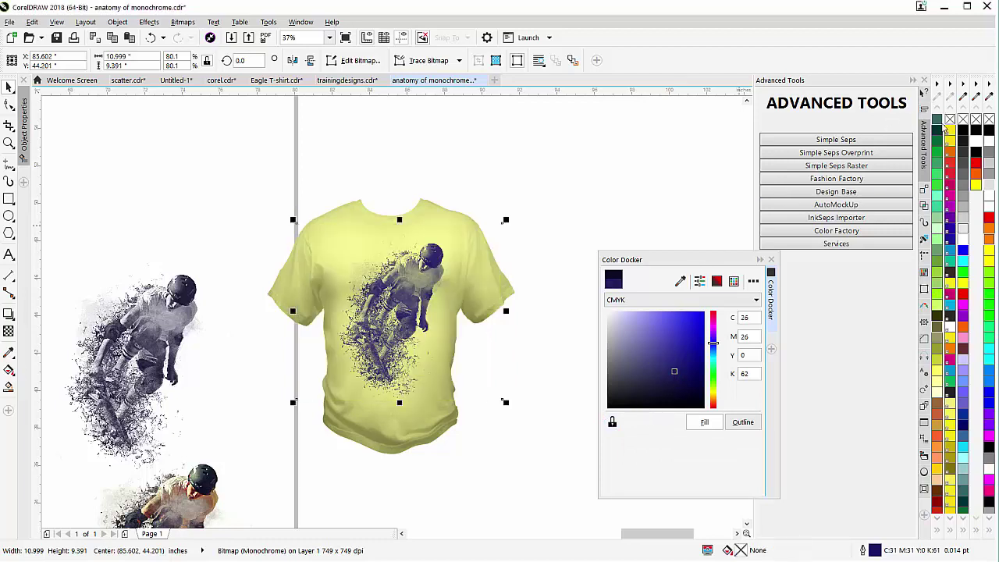
- Set the shirt skater's outline to C27 M27 Y0 K63, then apply C36 M36 Y0 K39 to it manually with auto-apply color off
left_click(742, 423)
mouse_move(689, 373)
left_mouse_down()
mouse_move(679, 345)
mouse_move(673, 373)
mouse_move(684, 383)
mouse_move(677, 373)
left_mouse_up()
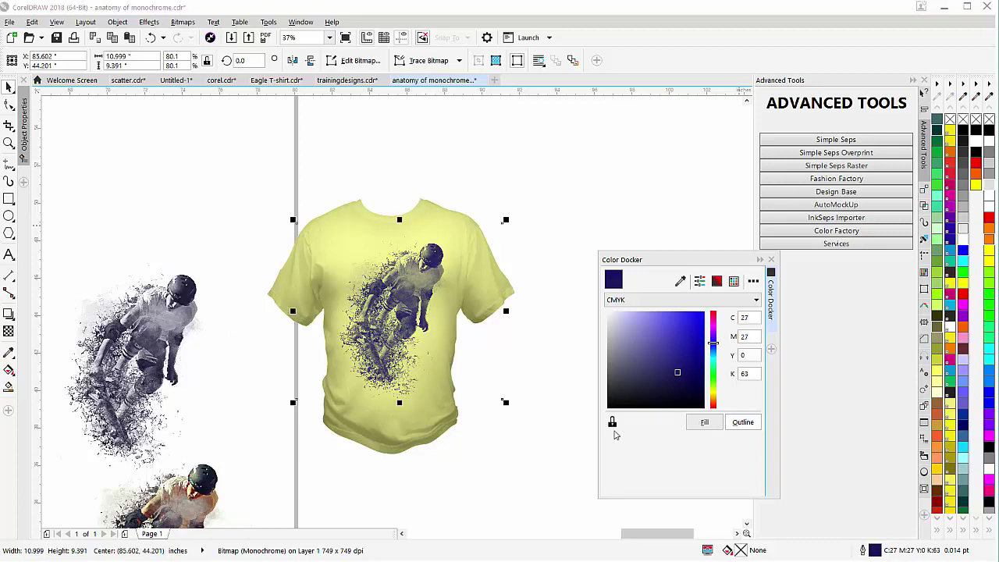
left_click(614, 423)
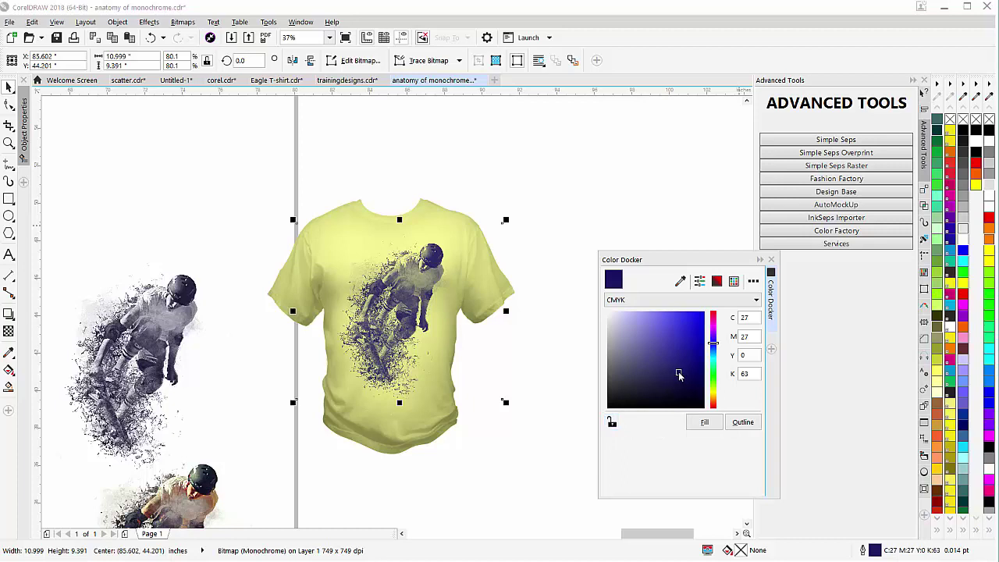
left_click_drag(675, 370, 663, 352)
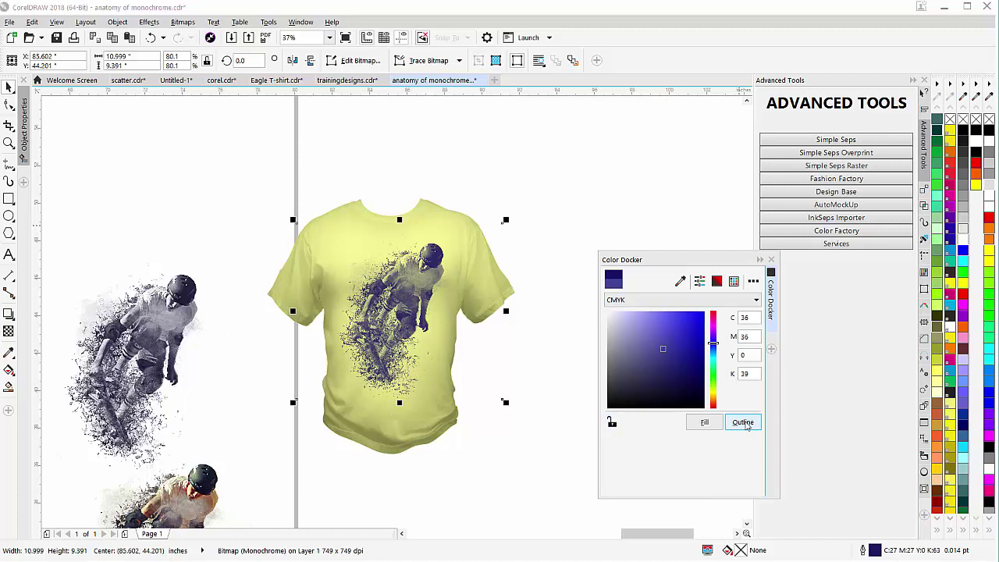
left_click(746, 426)
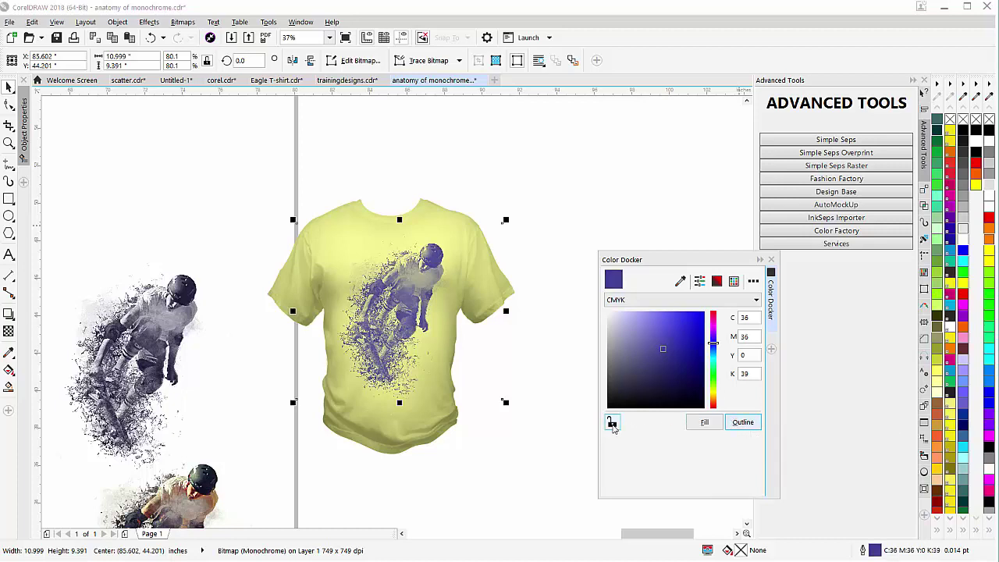
- Turn auto-apply color back on, give the shirt's skater a C38 M38 Y0 K30 fill, and clear that fill
left_click(612, 424)
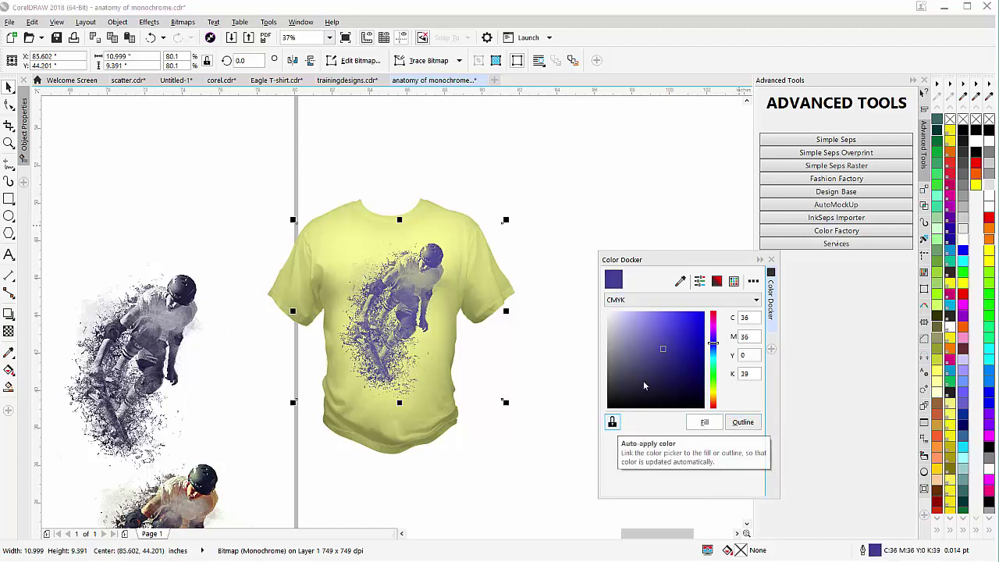
mouse_move(663, 353)
left_mouse_down()
mouse_move(670, 367)
mouse_move(659, 340)
left_mouse_up()
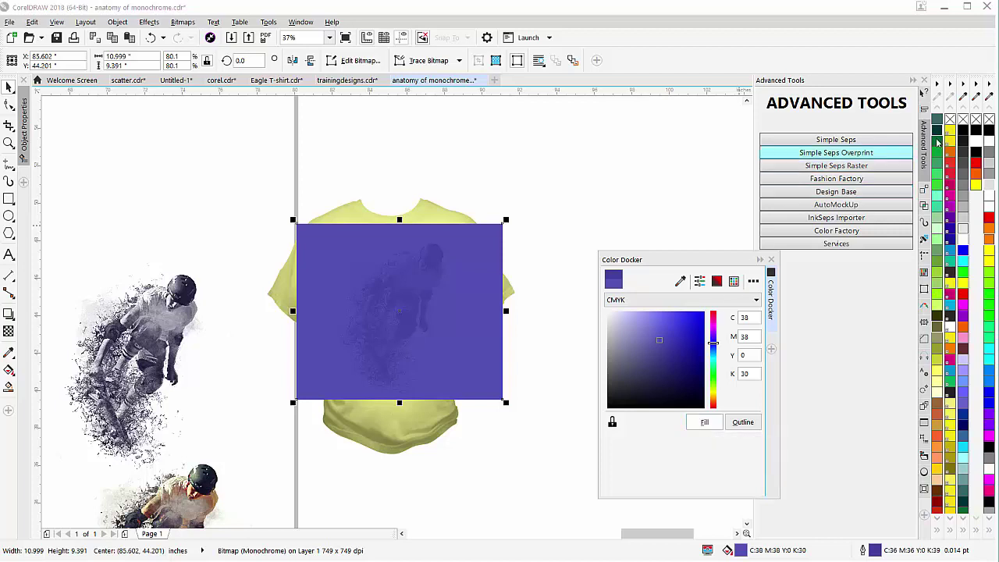
left_click(951, 119)
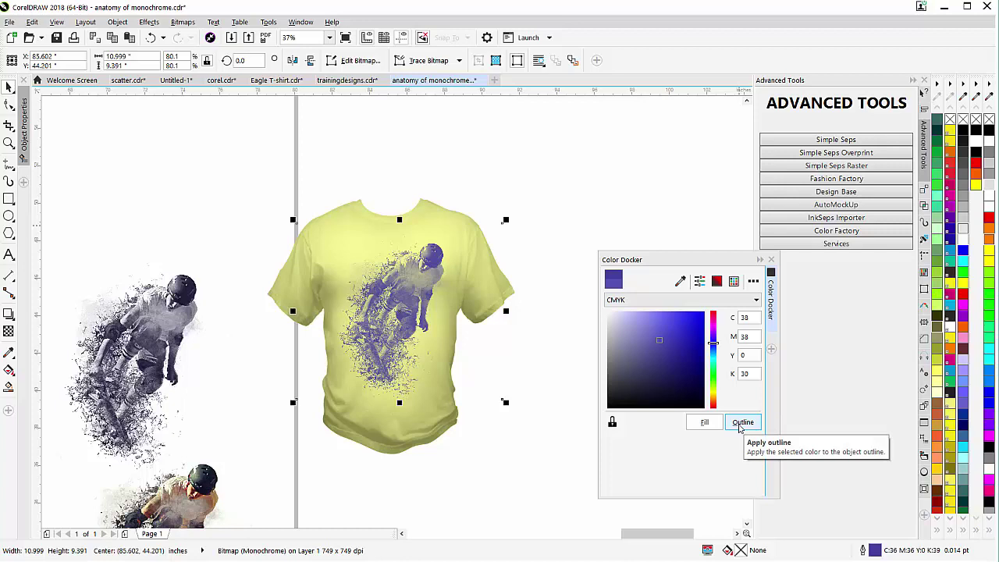
- Link the color picker to the outline of the shirt's skater and change it to green C17 M0 Y37 K38
left_click(740, 427)
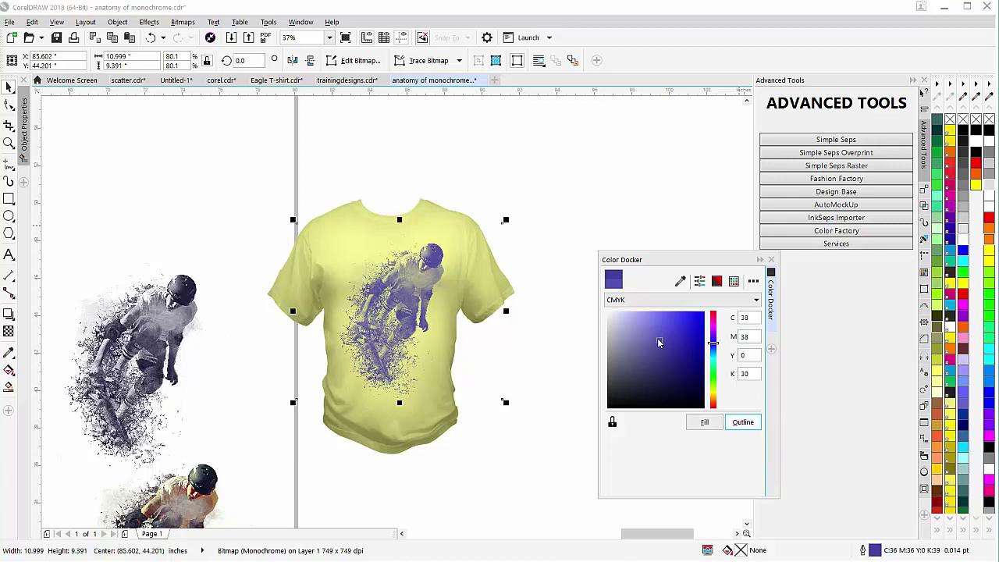
left_click_drag(659, 342, 713, 384)
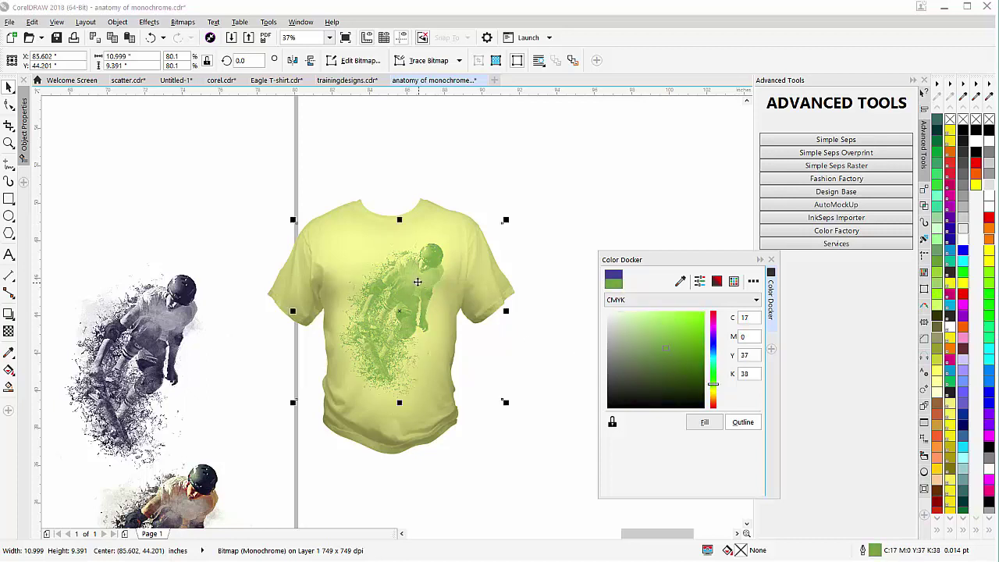
- Reposition the skater on the yellow shirt and crop it to an area about 6.6 by 10.1 inches over the shirt front
left_click_drag(417, 281, 412, 289)
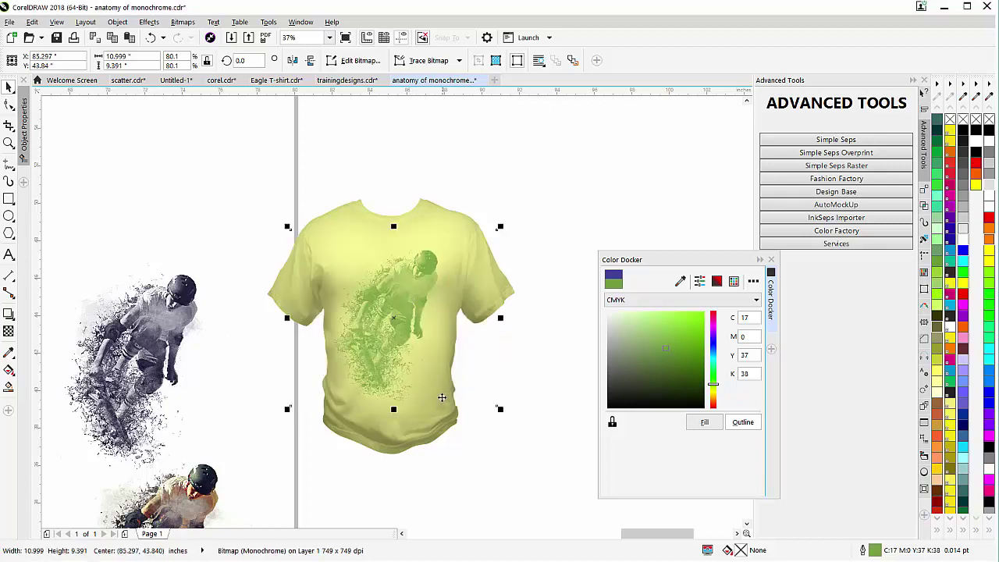
left_click(9, 125)
left_click_drag(327, 219, 449, 408)
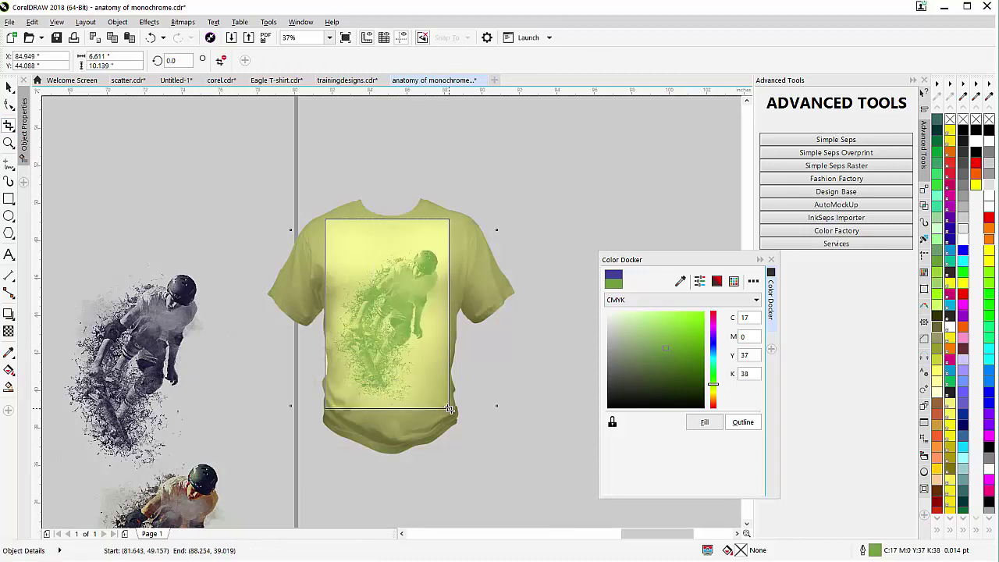
double_click(379, 313)
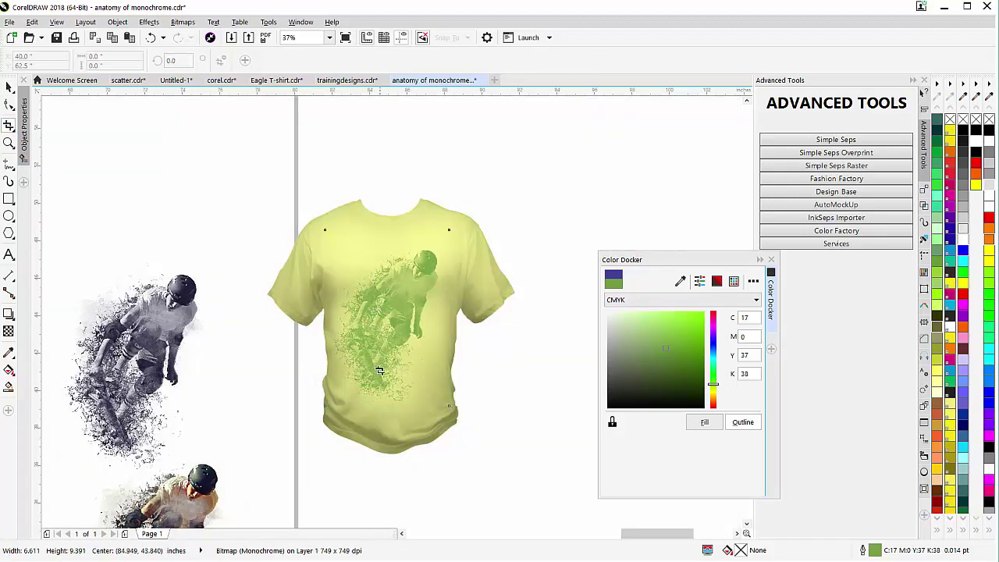
left_click(9, 87)
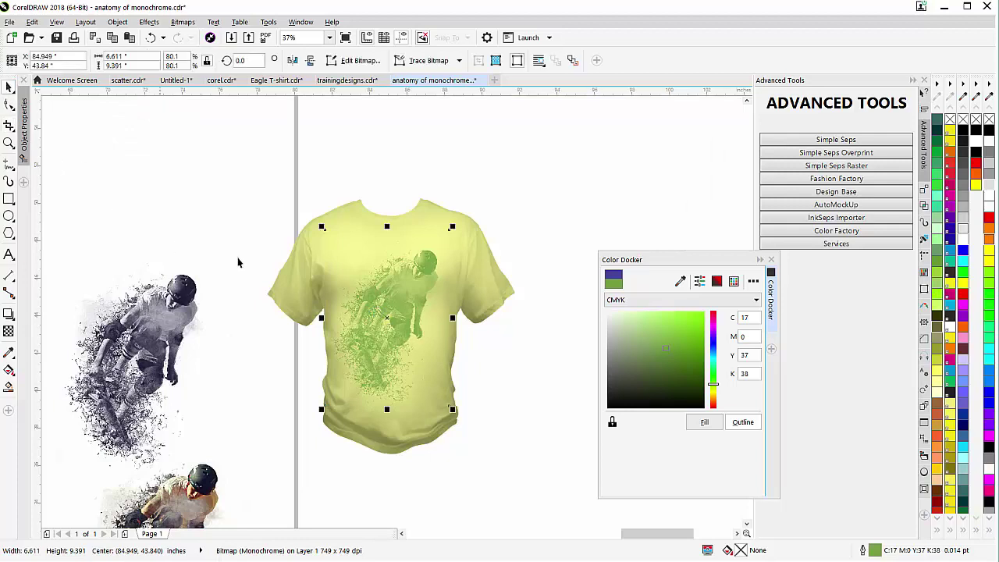
- Scale the shirt's skater down to about 73%, rotate it about 12.6 degrees, and reposition it on the shirt front
left_click_drag(452, 226, 425, 202)
left_click(436, 248)
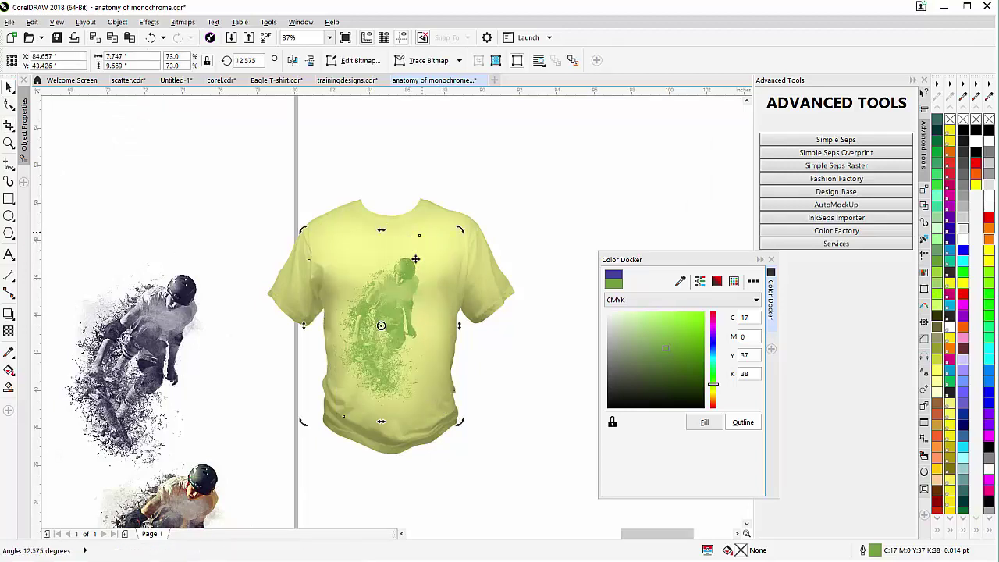
left_click_drag(394, 304, 386, 295)
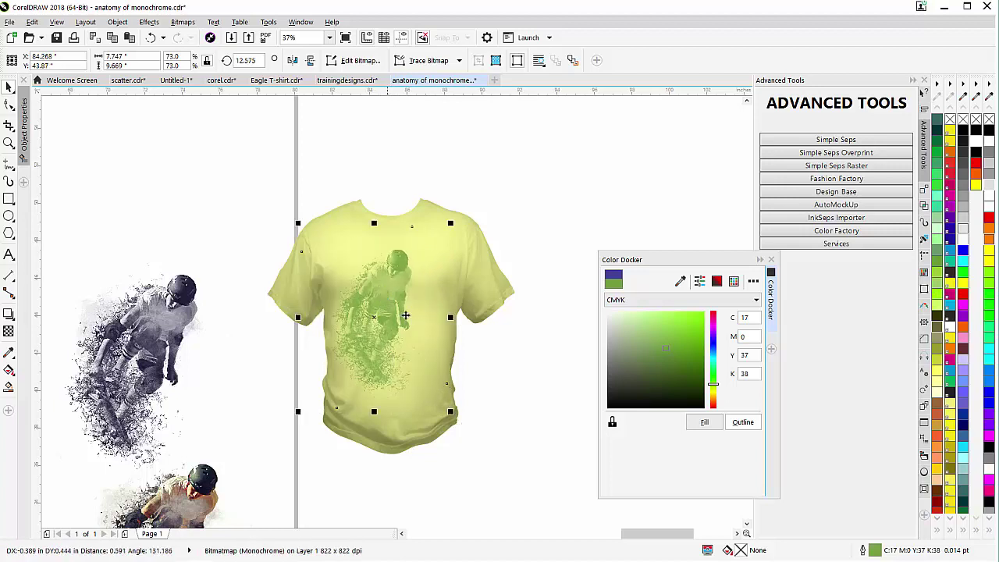
- Place a reduced copy of the BIG AIR block on the yellow shirt beside the skater
scroll(382, 329, "down", 2)
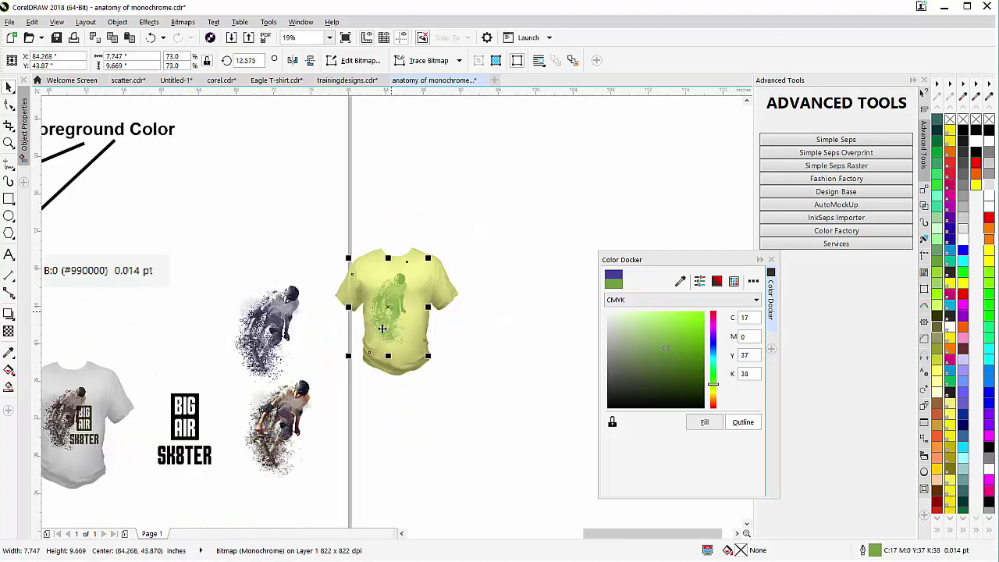
left_click_drag(184, 426, 414, 315)
left_click_drag(431, 275, 422, 304)
- Rotate the SK8TER text to 270 degrees and place a copy at about 152 pt directly below BIG AIR on the yellow shirt
left_click(190, 459)
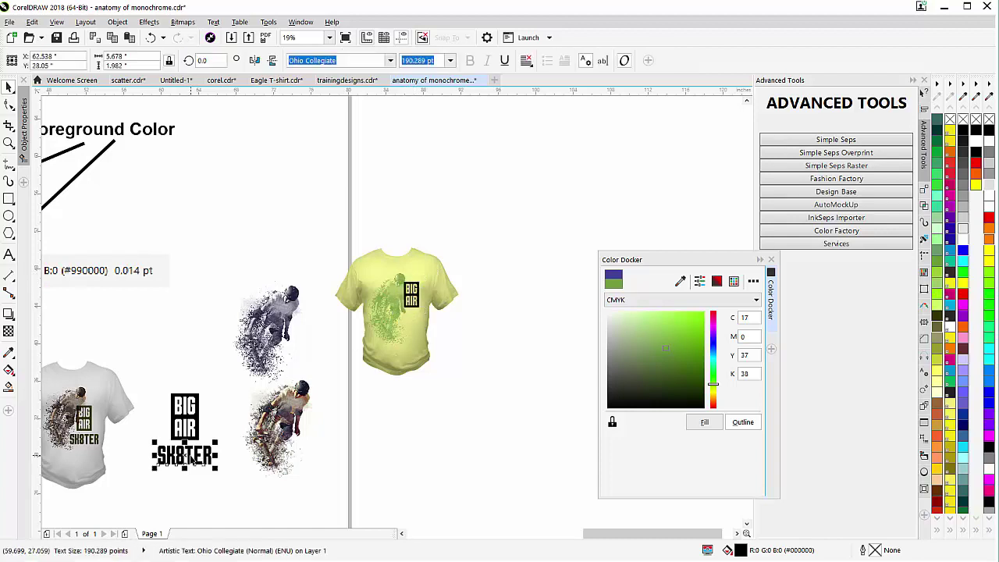
left_click_drag(216, 441, 202, 494)
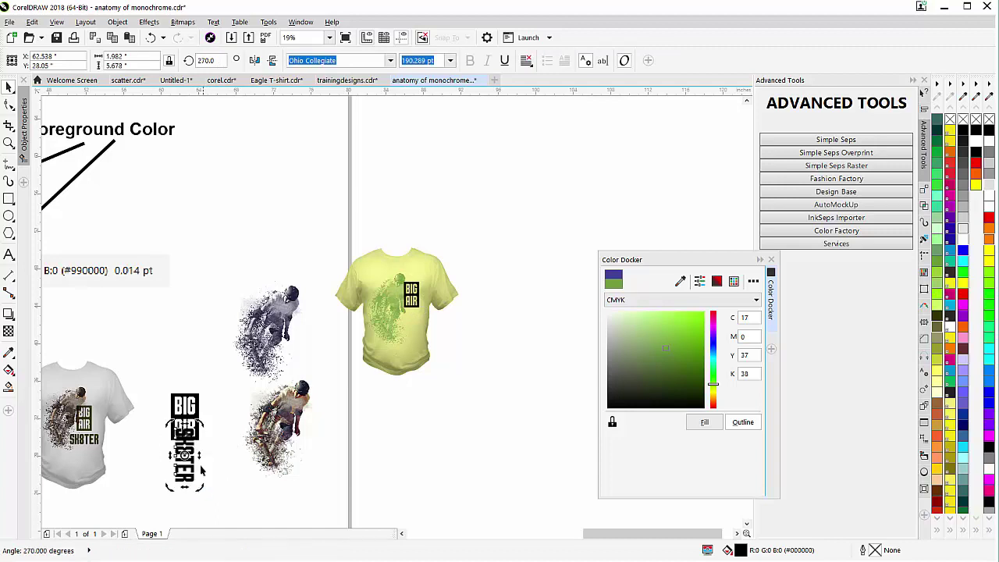
left_click_drag(187, 453, 426, 369)
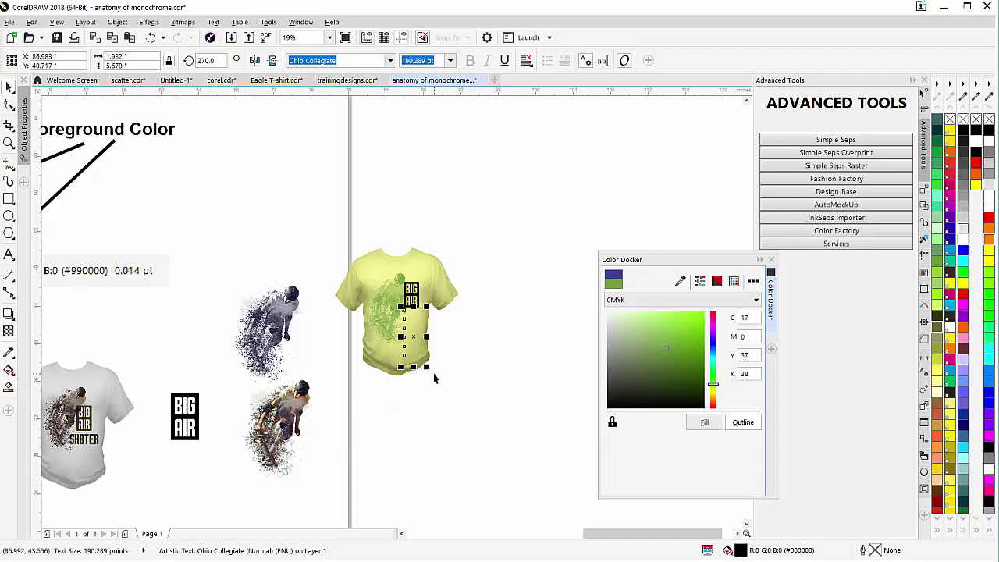
left_click_drag(420, 340, 403, 357)
scroll(409, 350, "up", 2)
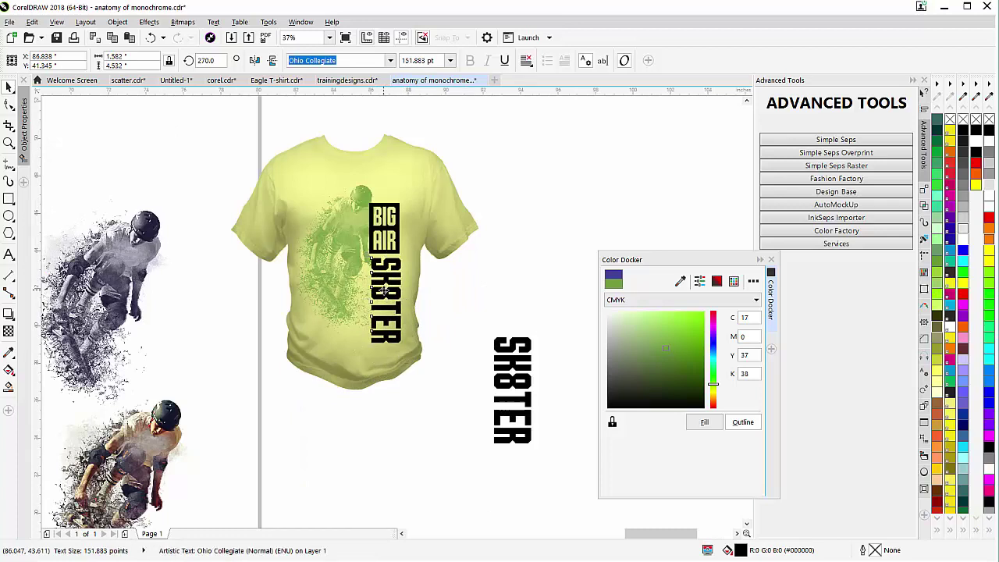
left_click_drag(384, 291, 386, 297)
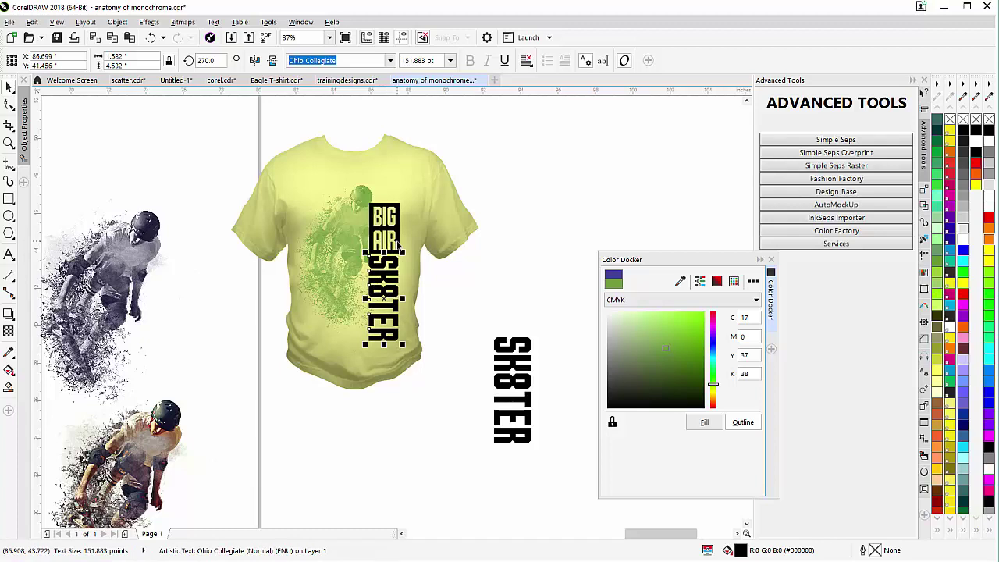
- Scale BIG AIR and SK8TER together to about 78.6% and move both up alongside the skater
left_click(400, 247, "shift")
left_click_drag(406, 200, 397, 229)
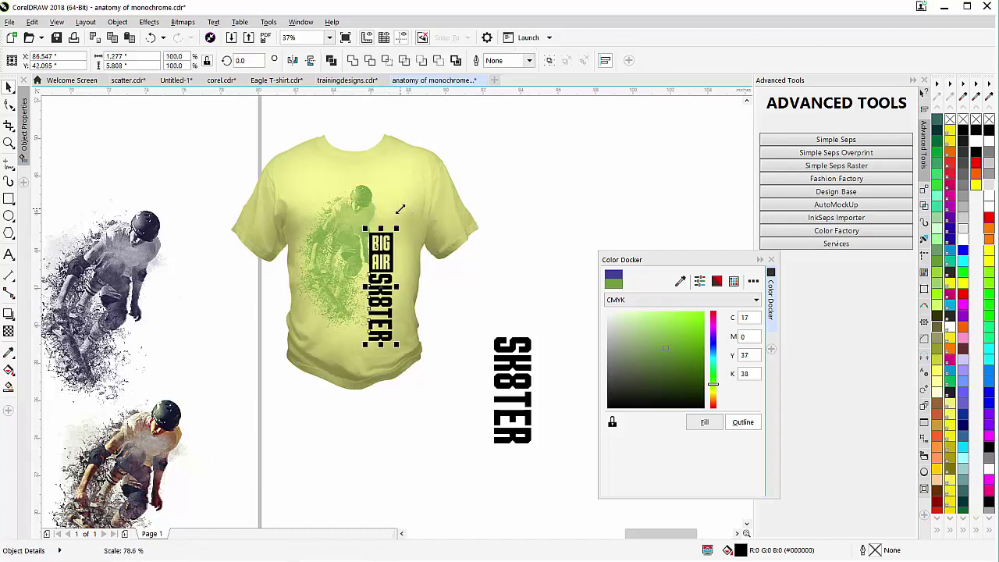
left_click_drag(378, 267, 383, 259)
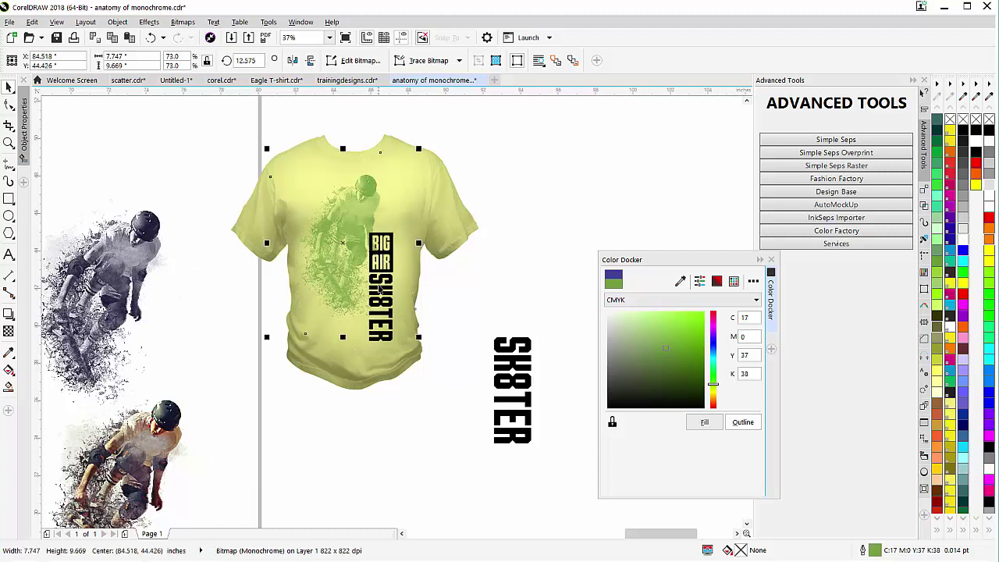
key("ctrl+z")
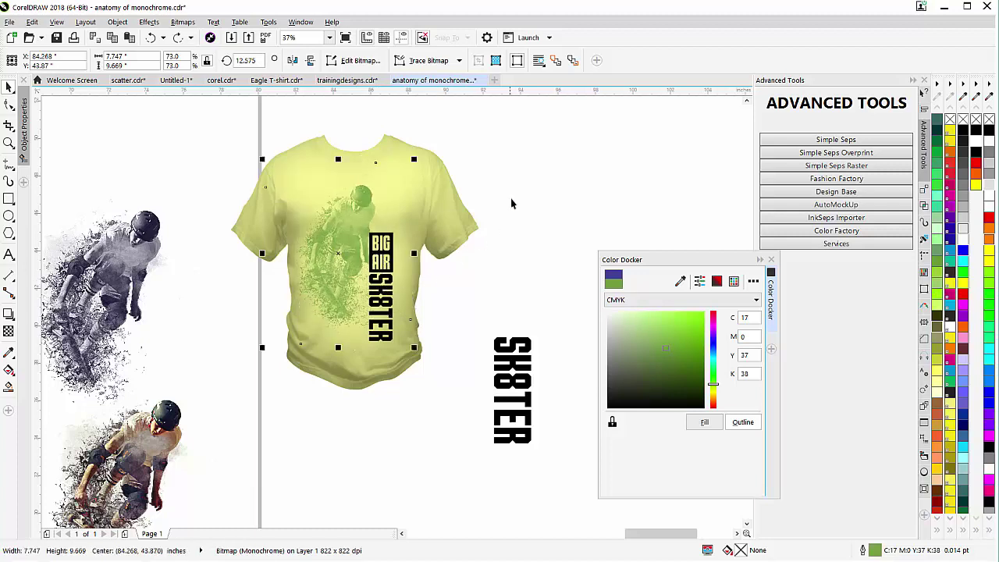
left_click_drag(513, 204, 290, 378)
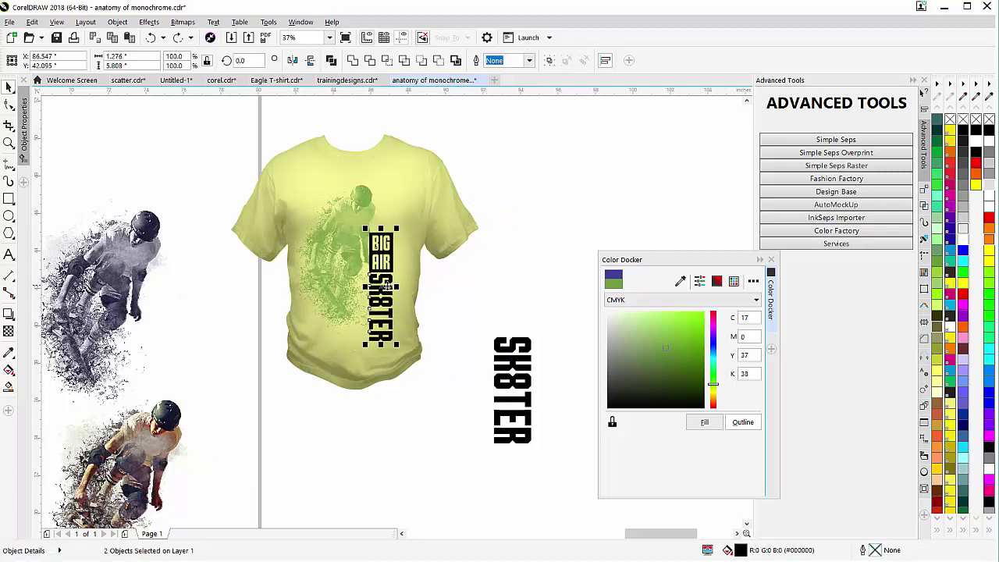
left_click_drag(381, 288, 386, 270)
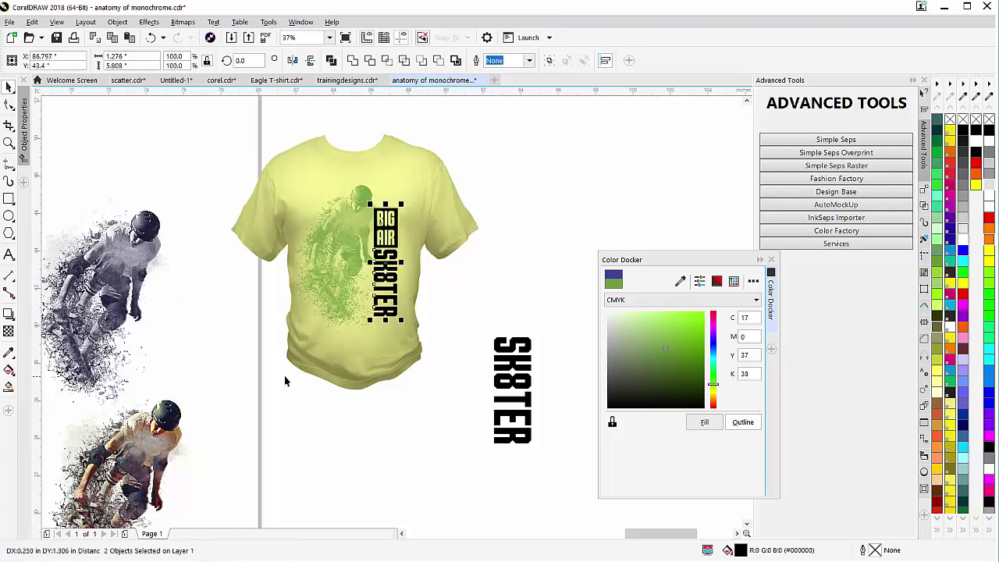
left_click(282, 404)
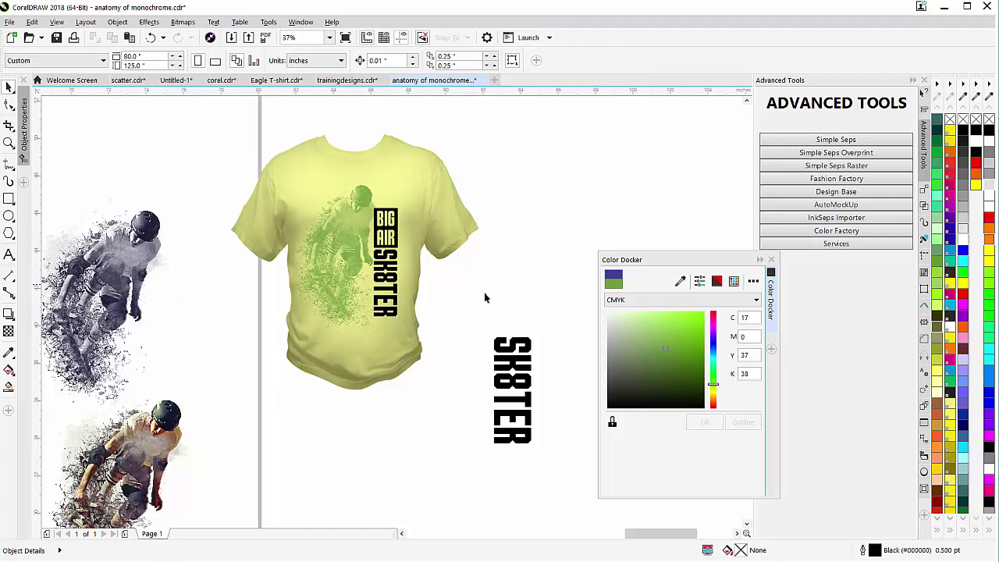
- Sample the skater's green with the Color Eyedropper and fill the shirt's BIG AIR block and SK8TER text with it
left_click_drag(499, 176, 375, 334)
left_click(9, 353)
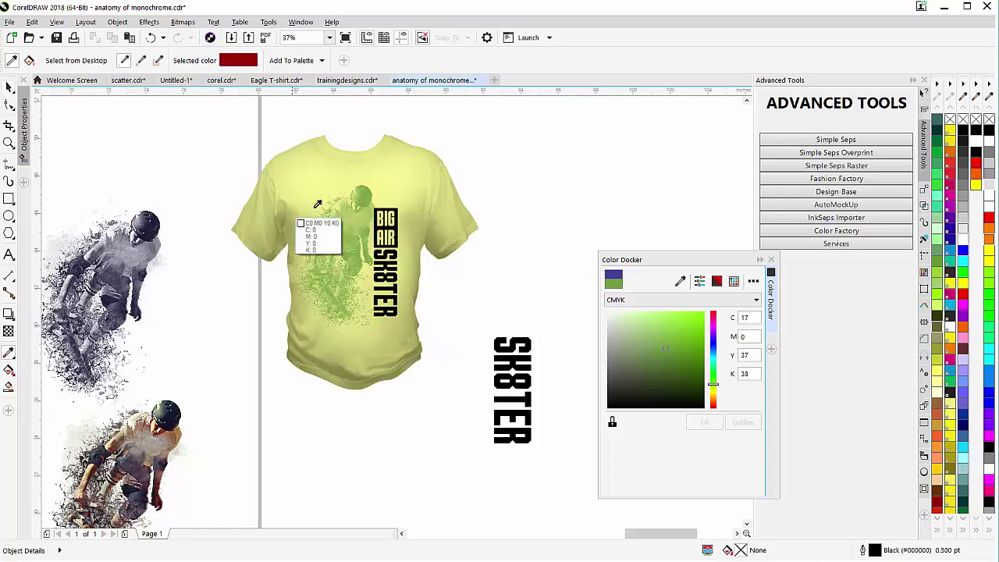
left_click(366, 195)
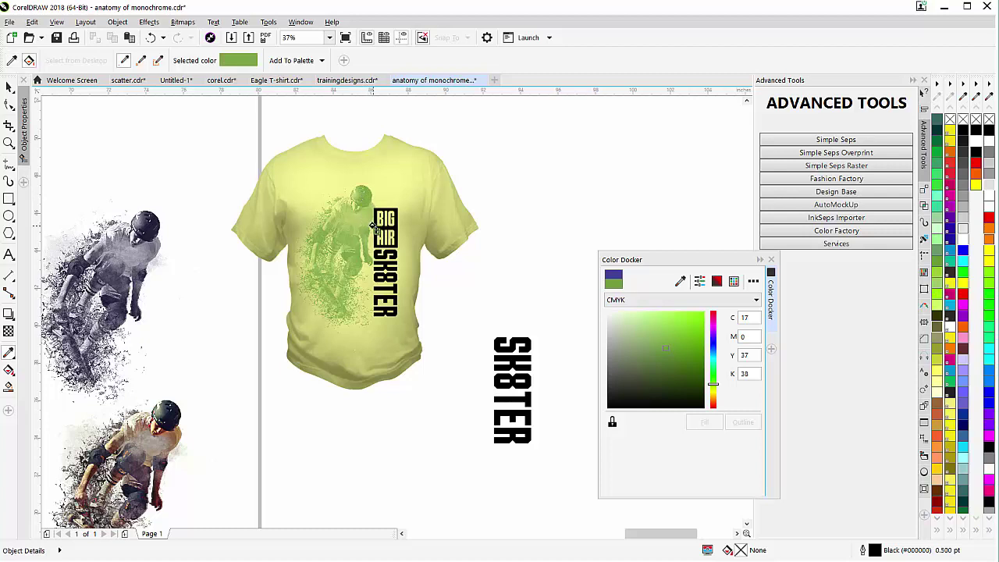
scroll(373, 226, "up", 2)
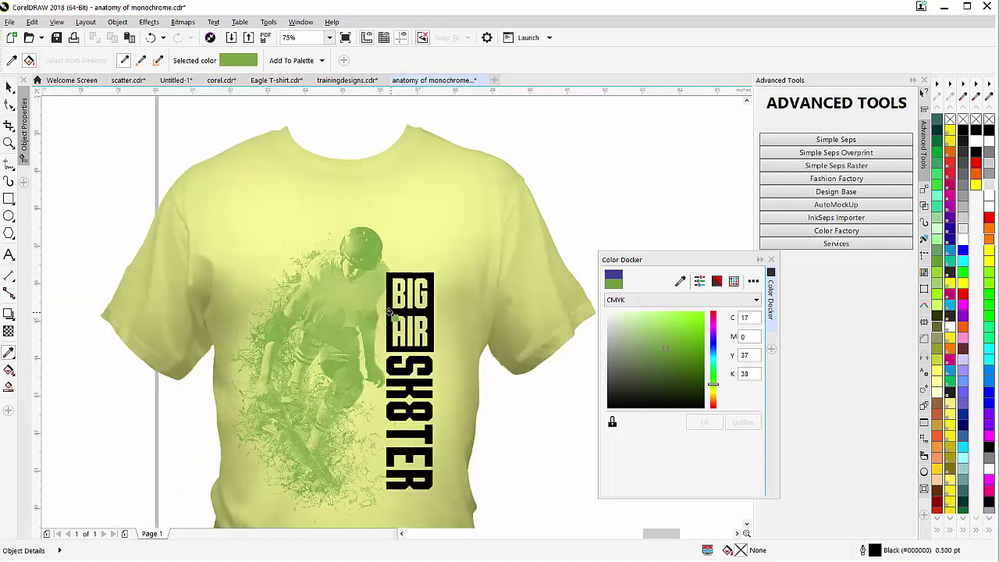
left_click(389, 308)
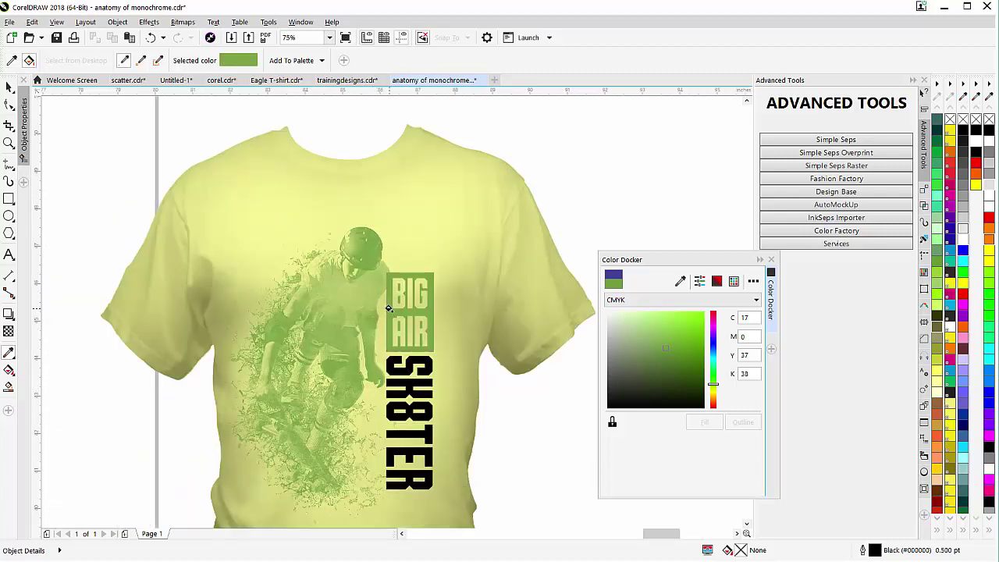
left_click(390, 371)
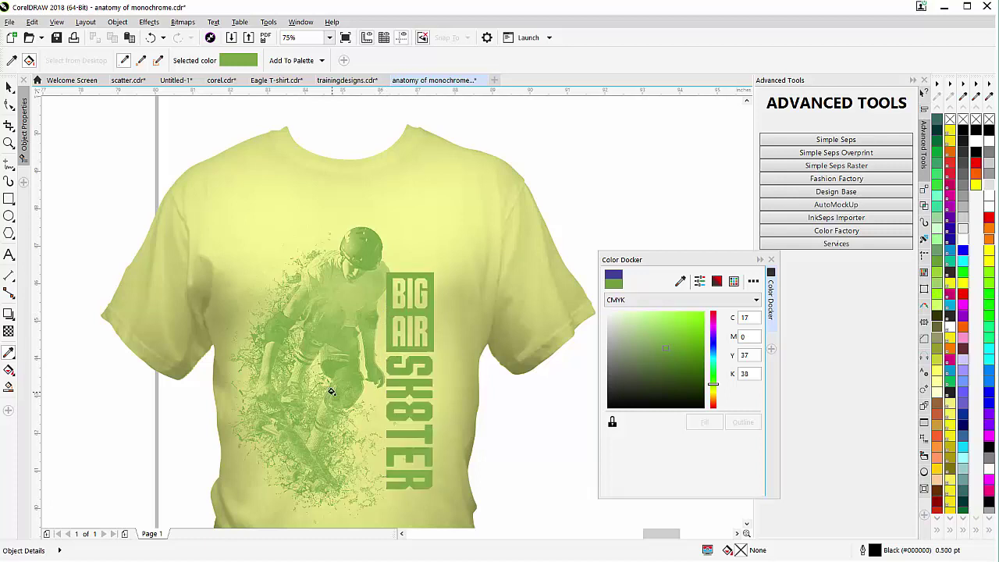
scroll(331, 391, "down", 2)
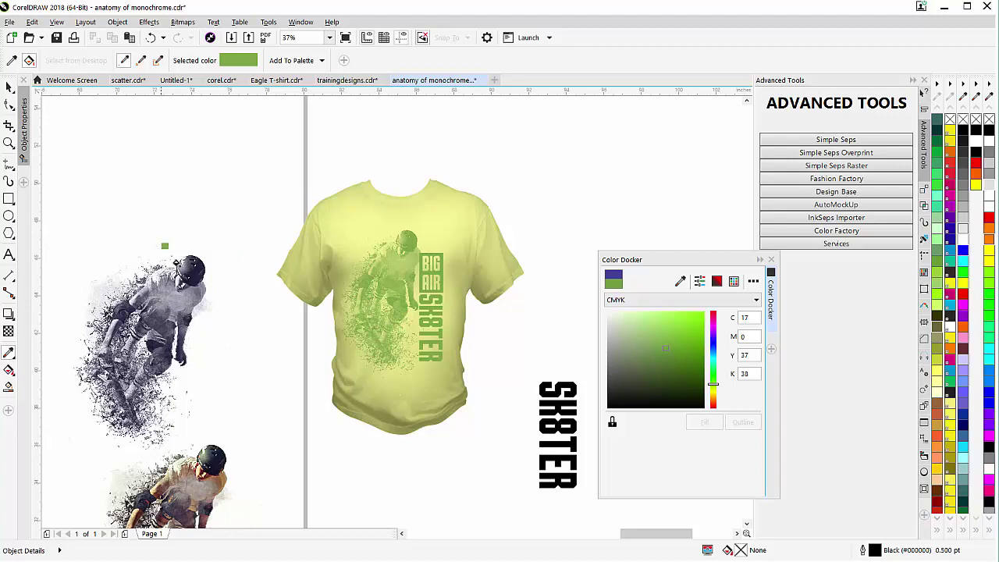
- Examine the other skater shirt mockups and the Renegade Customs design on the black shirt up close
scroll(392, 314, "down", 2)
scroll(393, 314, "down", 2)
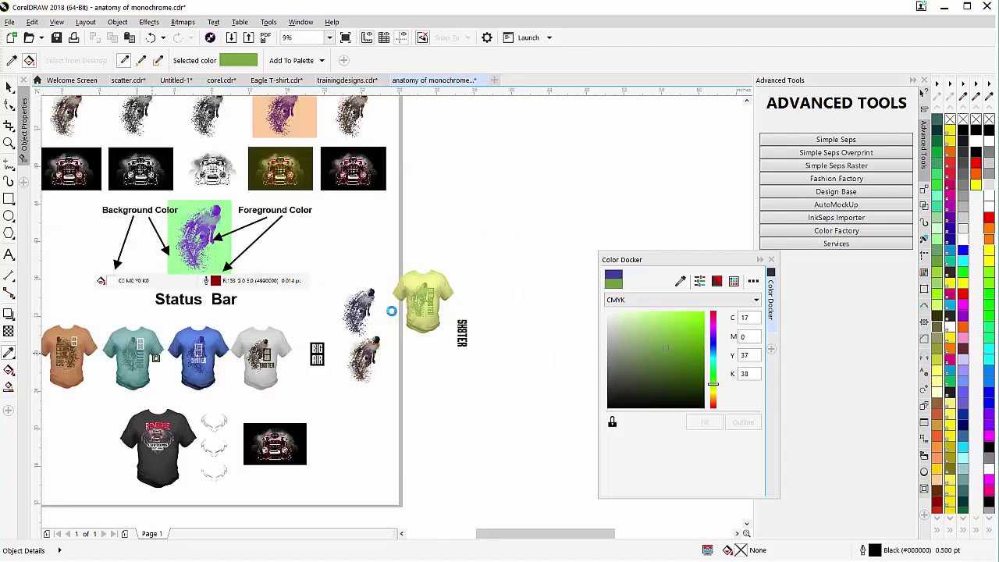
scroll(391, 311, "up", 2)
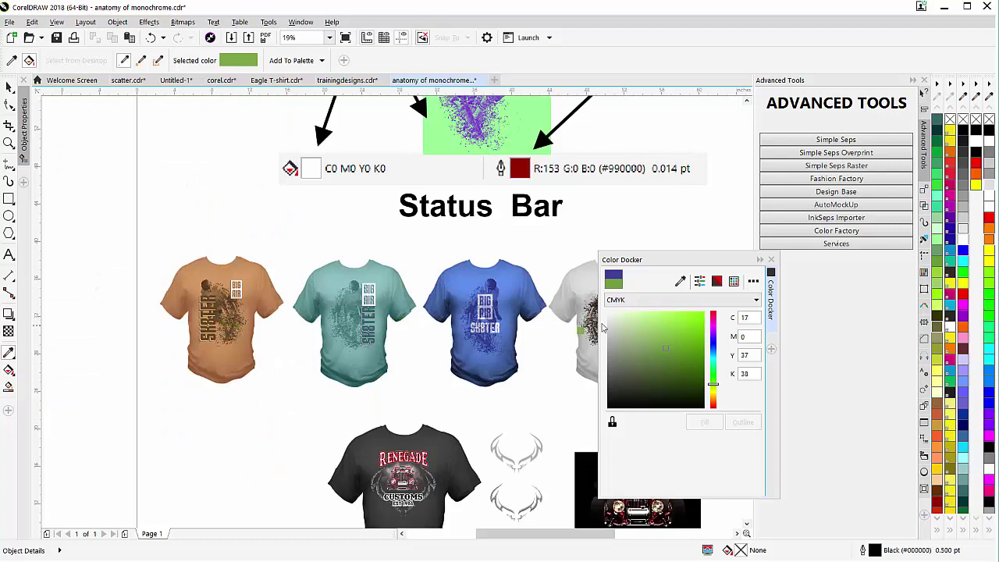
scroll(395, 312, "up", 4)
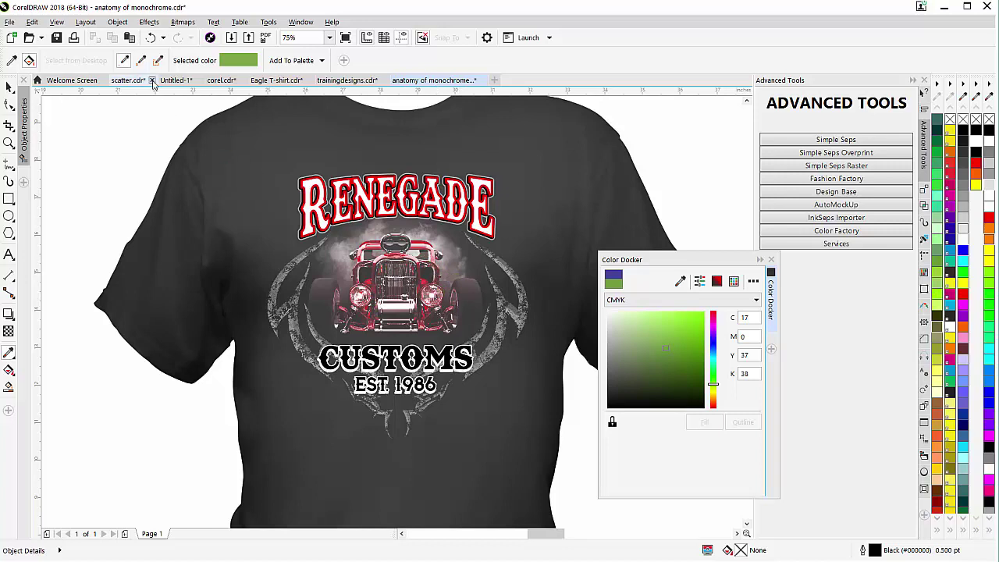
left_click(7, 87)
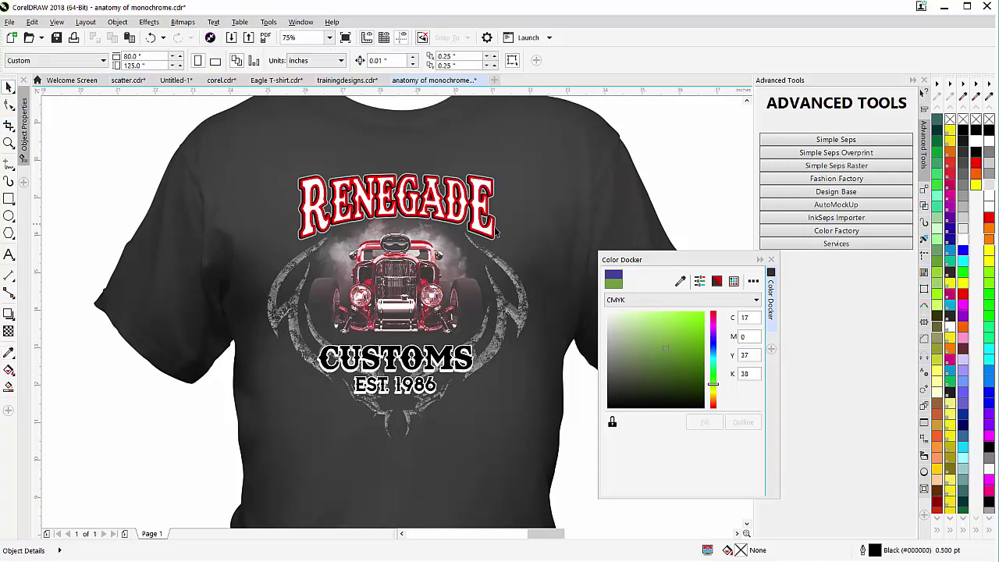
- Move the Color docker aside, place a blank copy of the black shirt beside the hot rod picture, and shift the picture slightly lower
left_click_drag(702, 263, 176, 337)
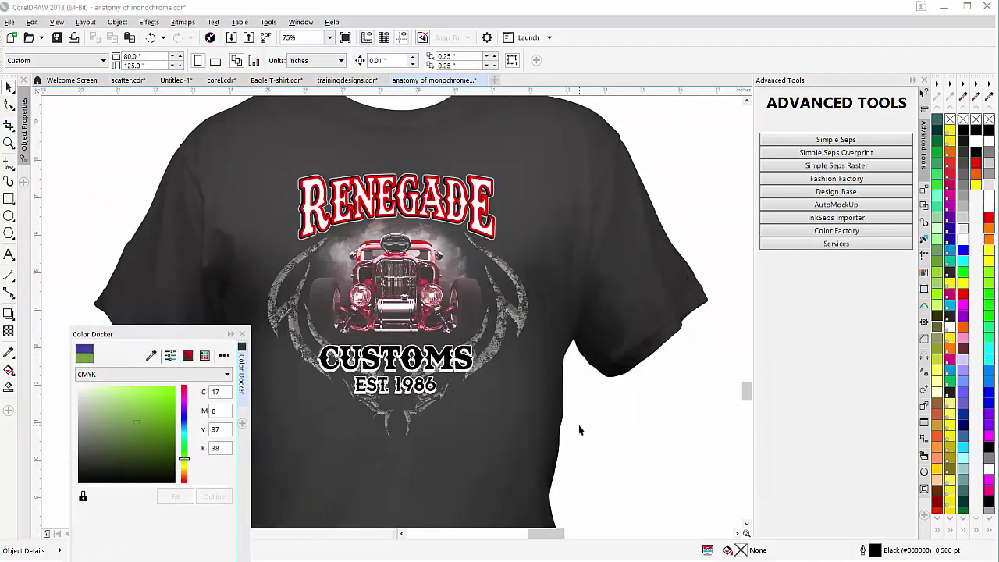
scroll(586, 426, "down", 3)
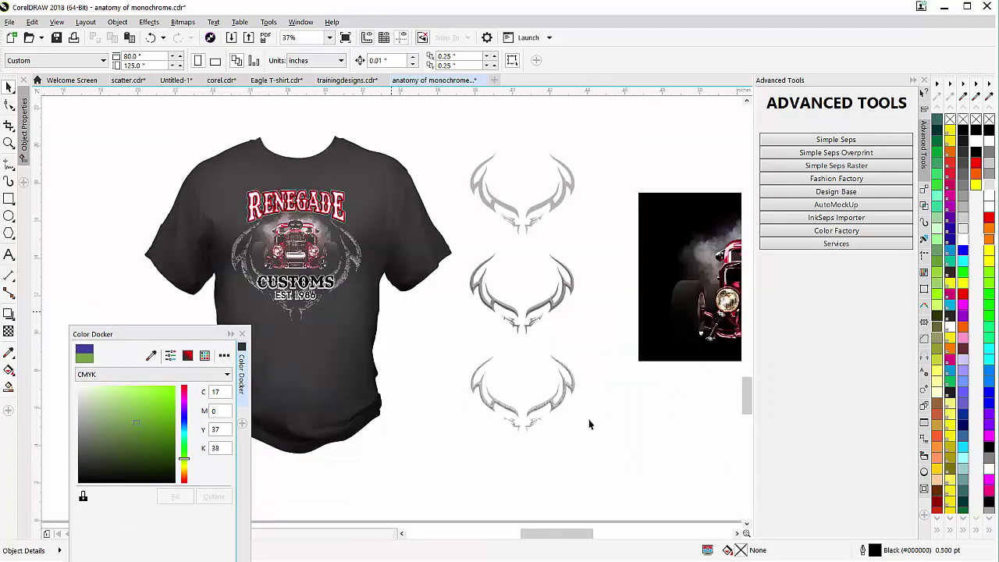
scroll(363, 237, "down", 2)
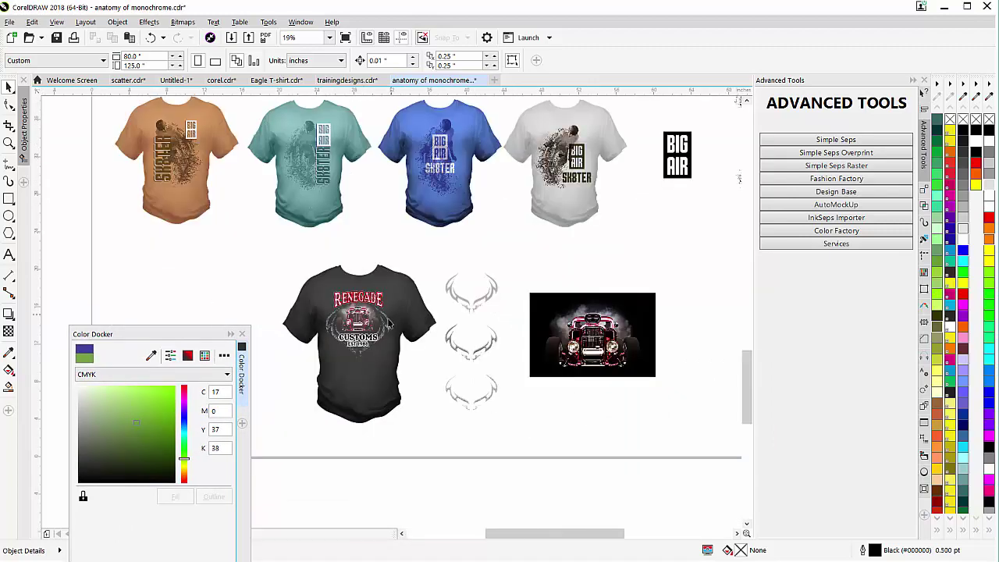
left_click(361, 379)
left_click_drag(362, 379, 705, 365)
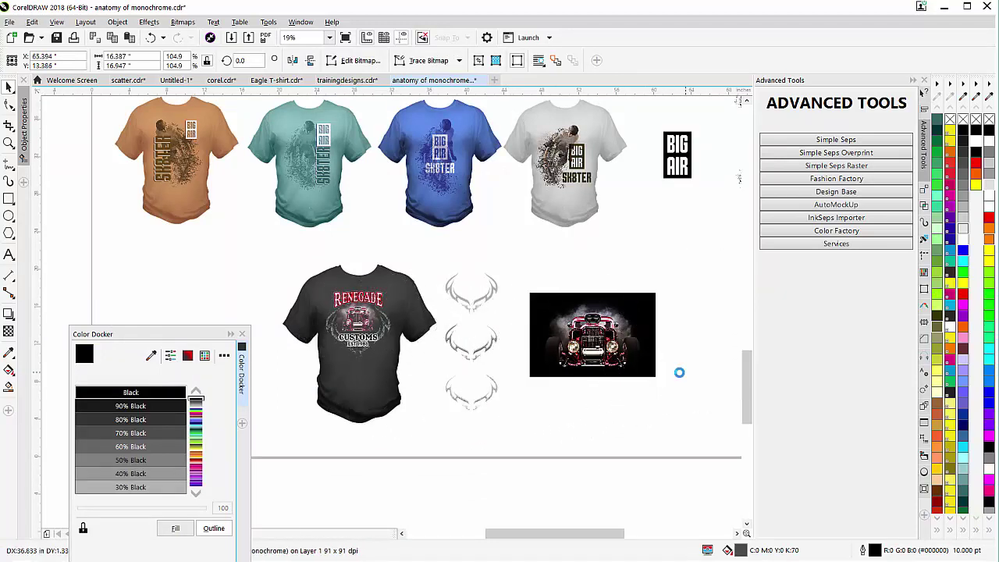
left_click_drag(592, 361, 578, 396)
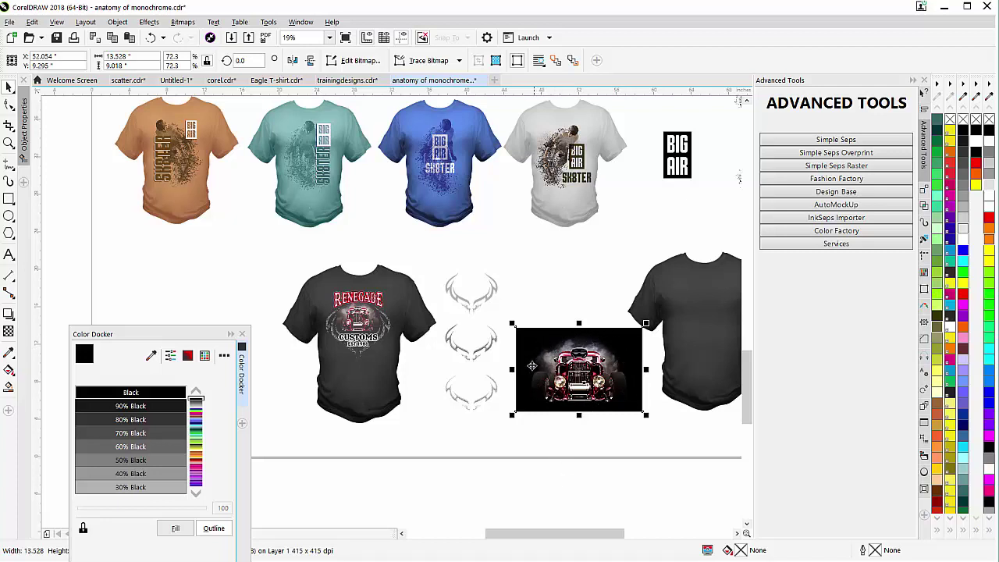
left_click(9, 355)
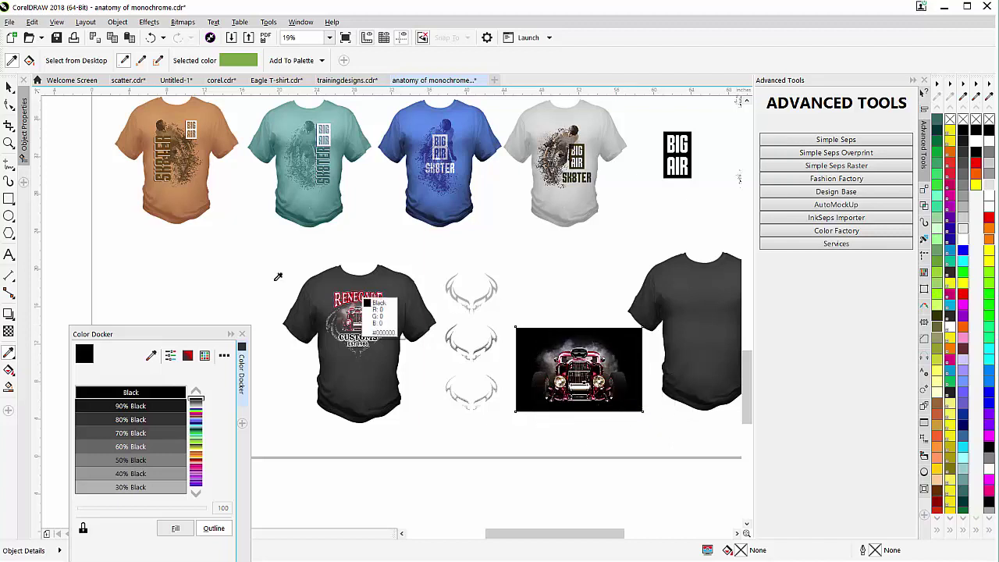
left_click(9, 88)
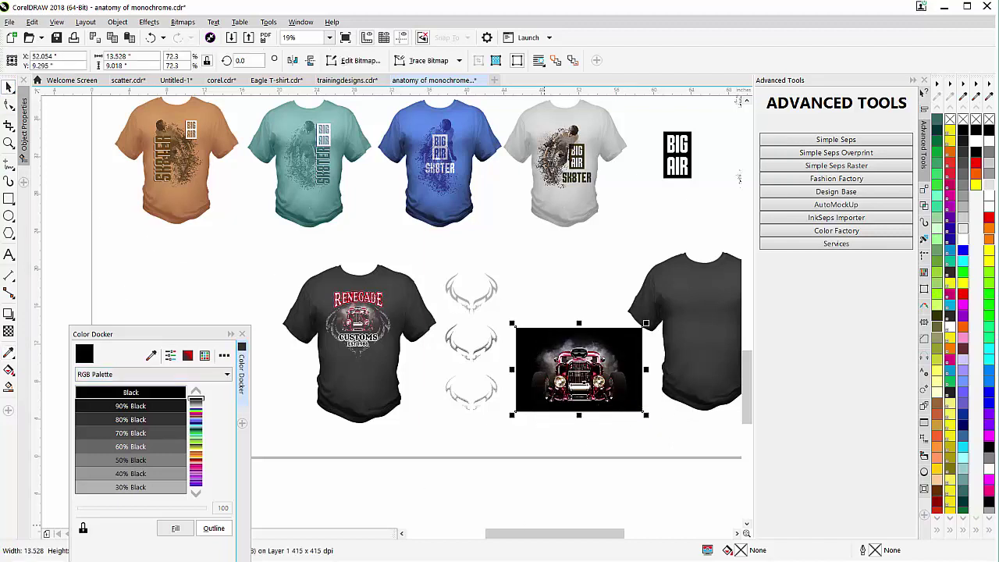
- Bring up the Color Factory window and move it clear of the hot rod picture
key("alt+Tab")
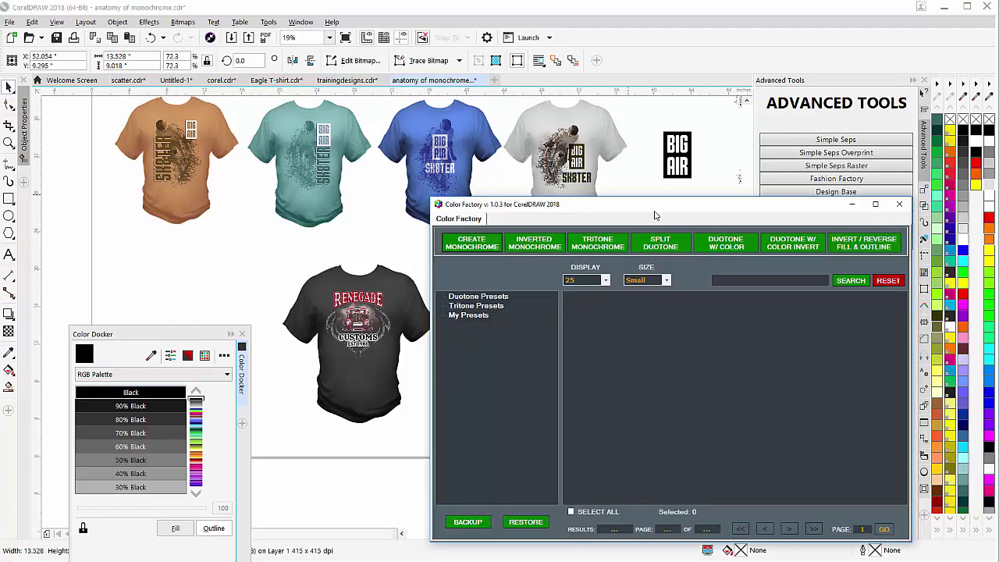
left_click_drag(655, 216, 186, 224)
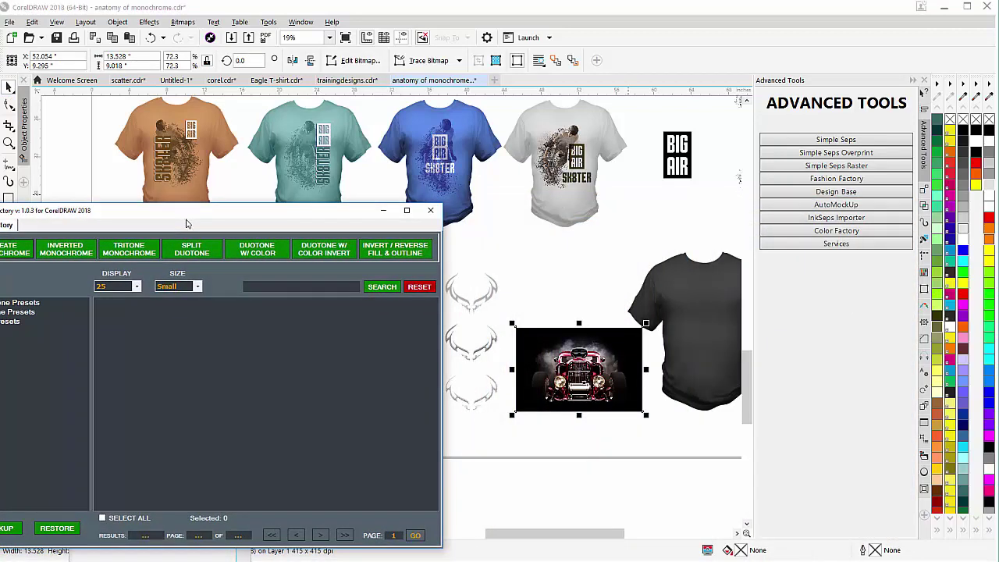
left_click(344, 260)
- Place a copy of the hot rod picture below the original and remove its black with Channel Mixer, setting the Black output channel's Black input to 0
left_click_drag(587, 375, 592, 469)
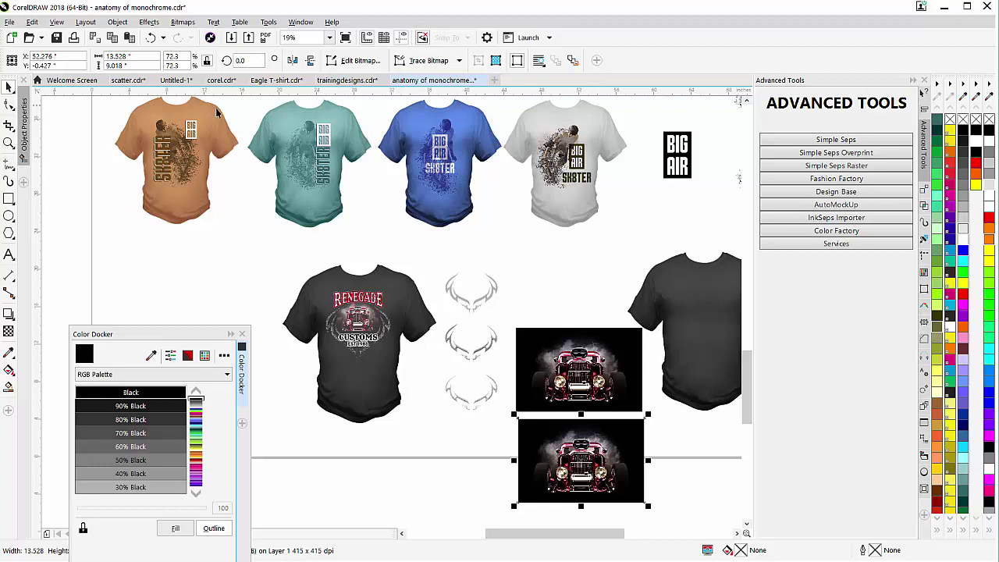
left_click(152, 23)
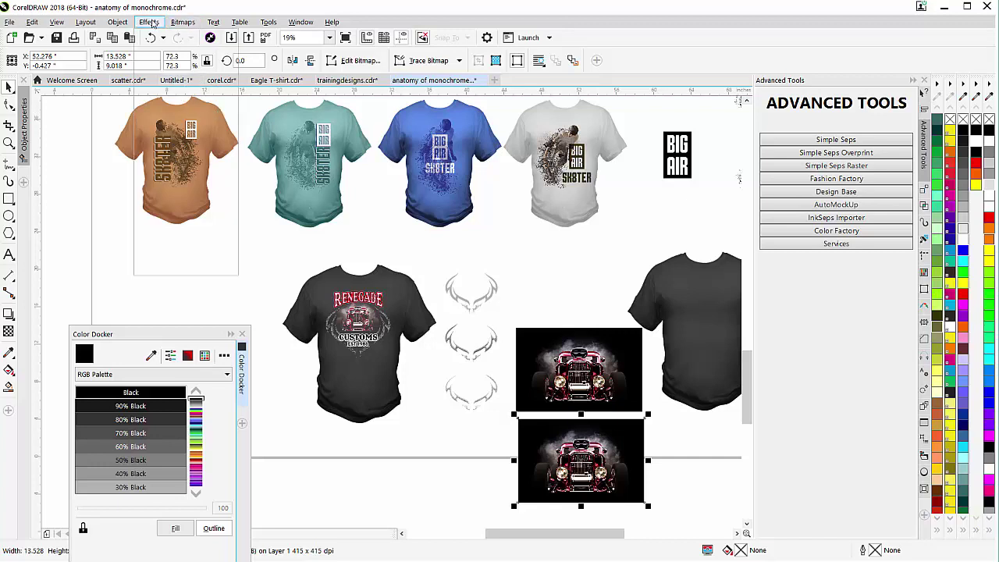
mouse_move(160, 37)
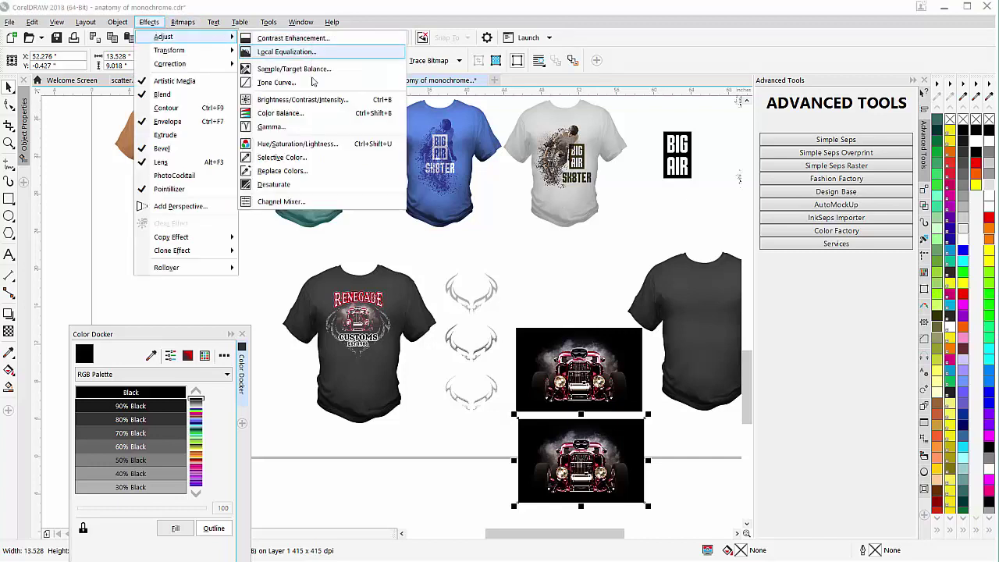
left_click(317, 203)
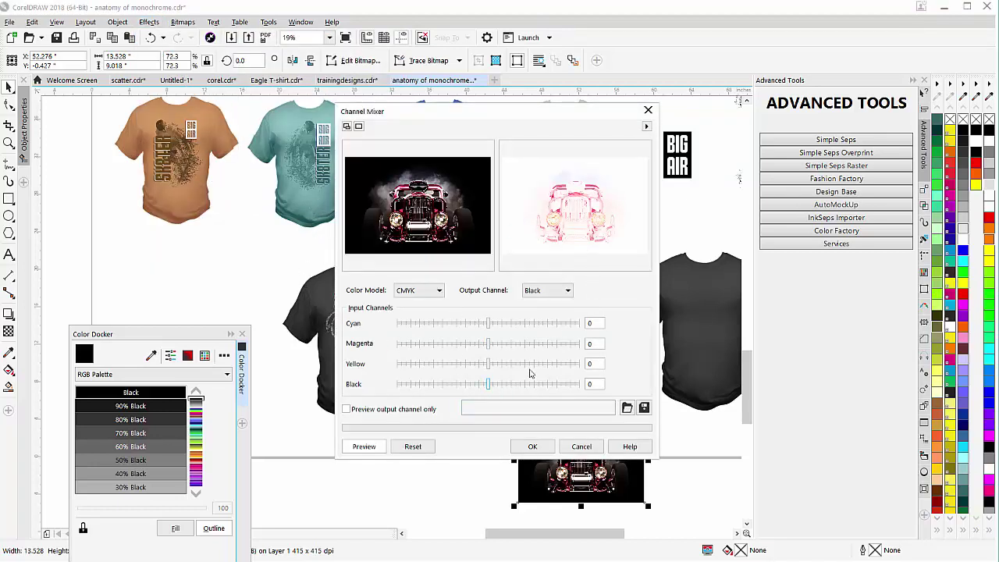
left_click(557, 294)
left_click(555, 311)
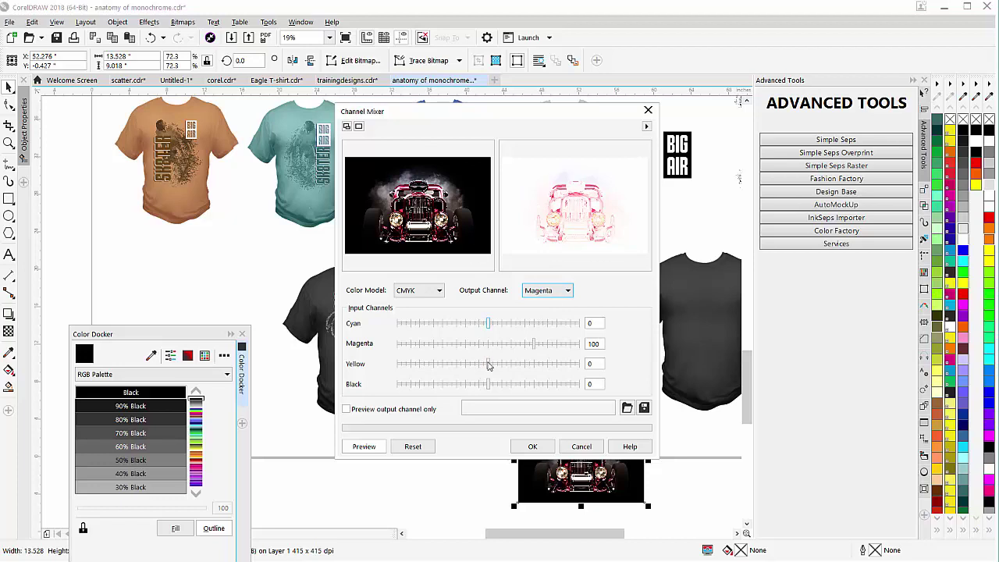
left_click(532, 447)
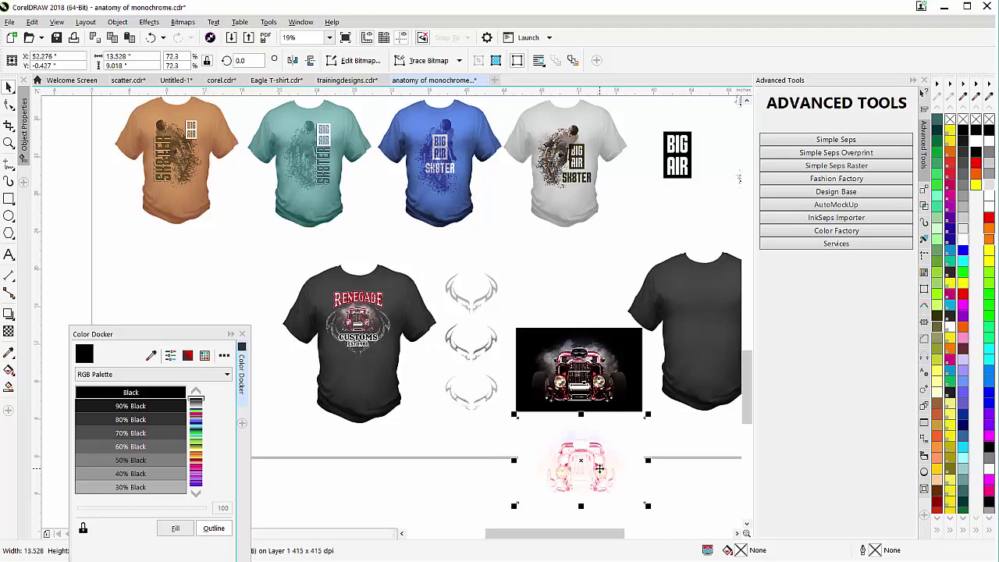
- Delete the channel-mixed hot rod copy, keeping the original picture
left_click(1, 230)
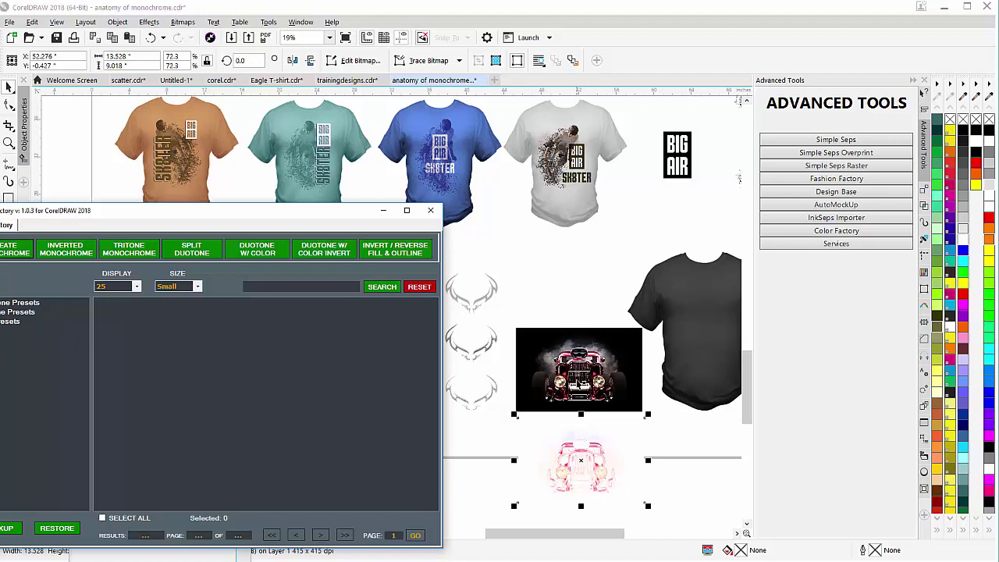
left_click(578, 384)
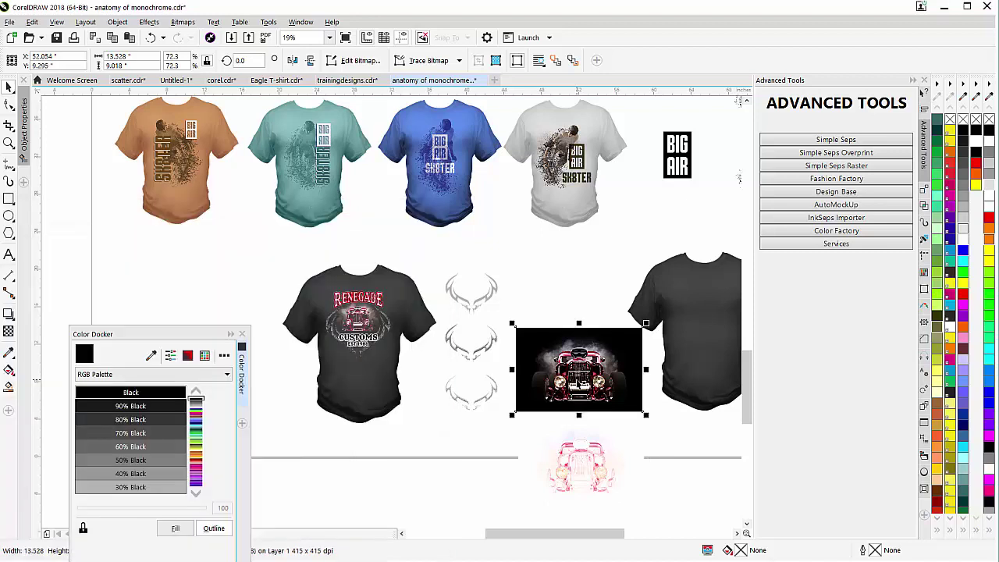
key("Delete")
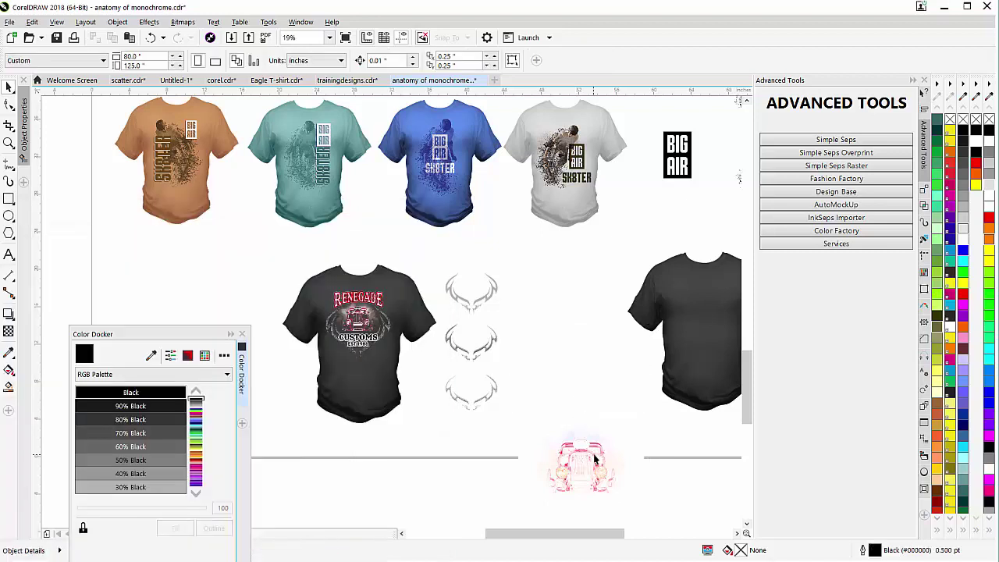
key("ctrl+z")
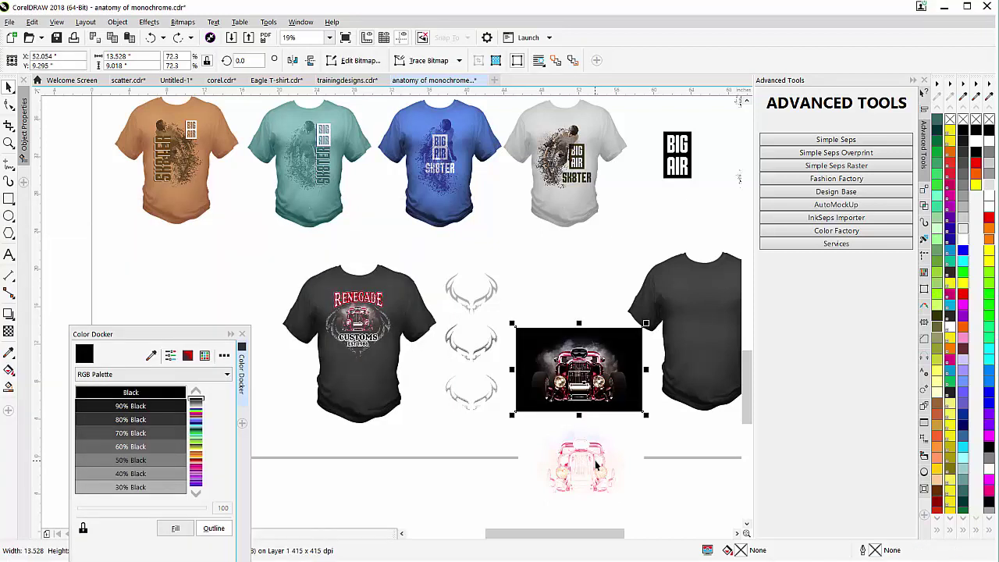
left_click(595, 461)
key("Delete")
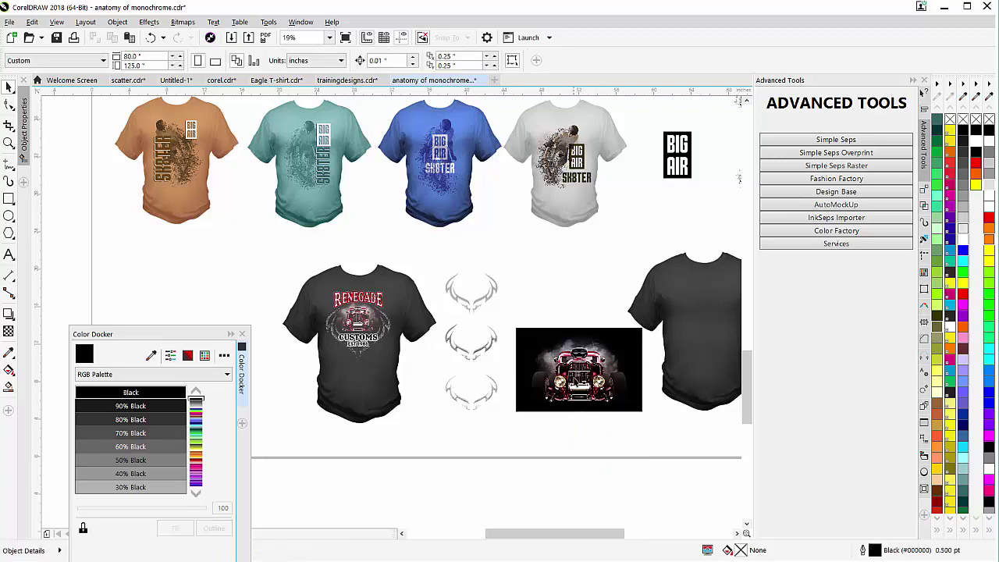
- Run Color Factory's Duotone w/ Color Invert on the original hot rod picture and minimize the Color Factory window
left_click(576, 383)
key("alt+Tab")
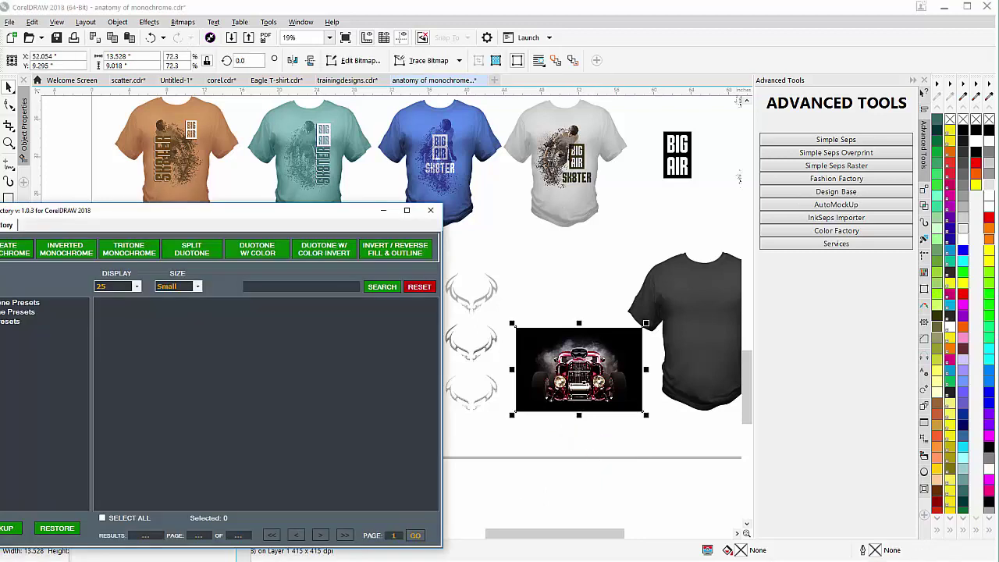
left_click(329, 258)
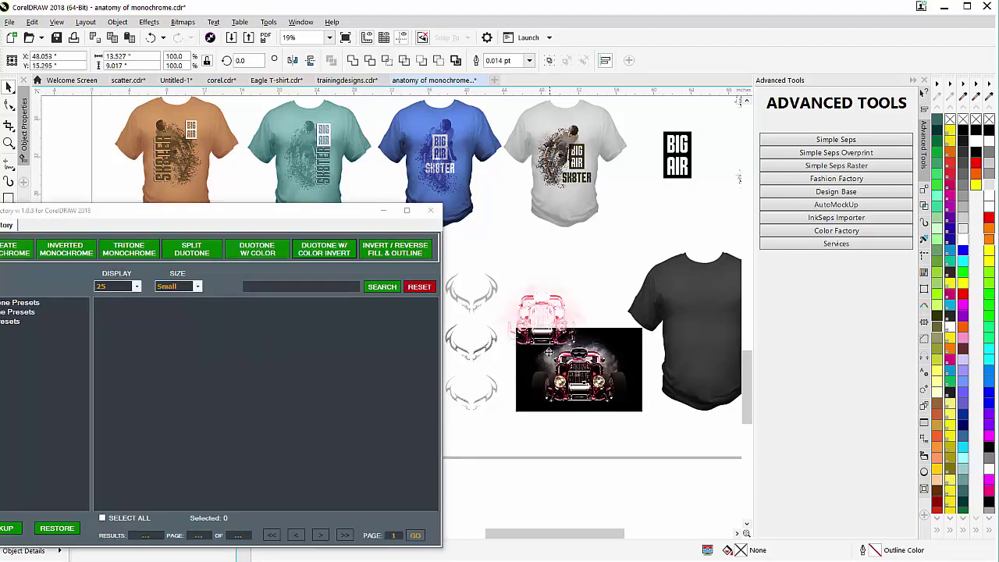
left_click(382, 211)
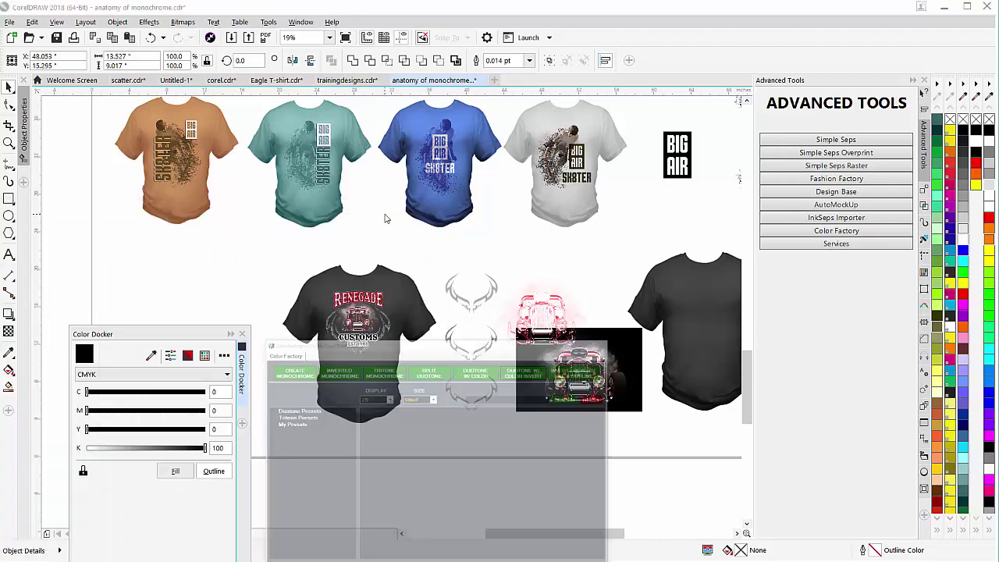
- Place a copy of the two hot rod monochrome bitmaps on the blank black shirt, scaled to about 9.08 by 6.05 inches and centered on the chest
left_click_drag(621, 250, 473, 372)
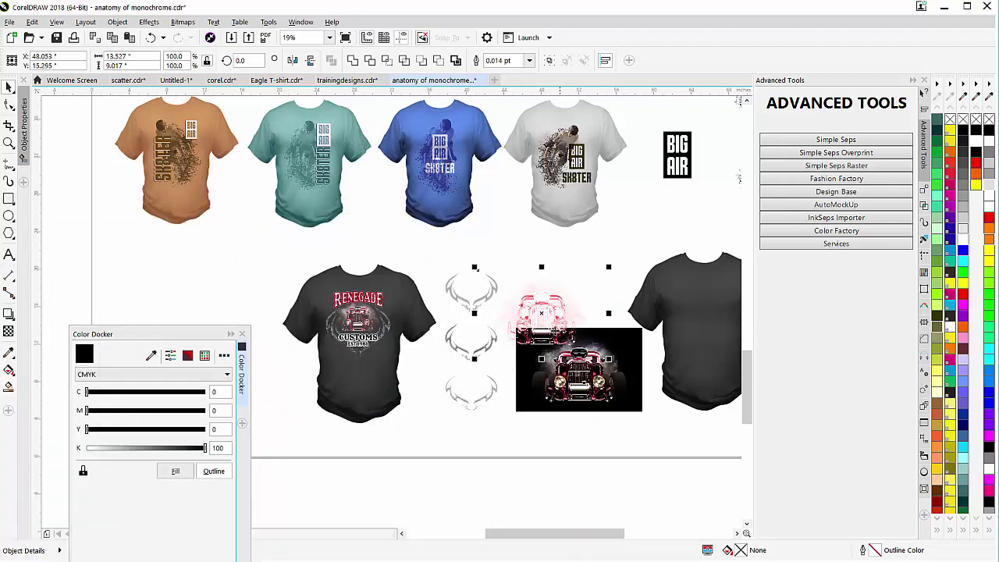
left_click_drag(538, 318, 698, 316)
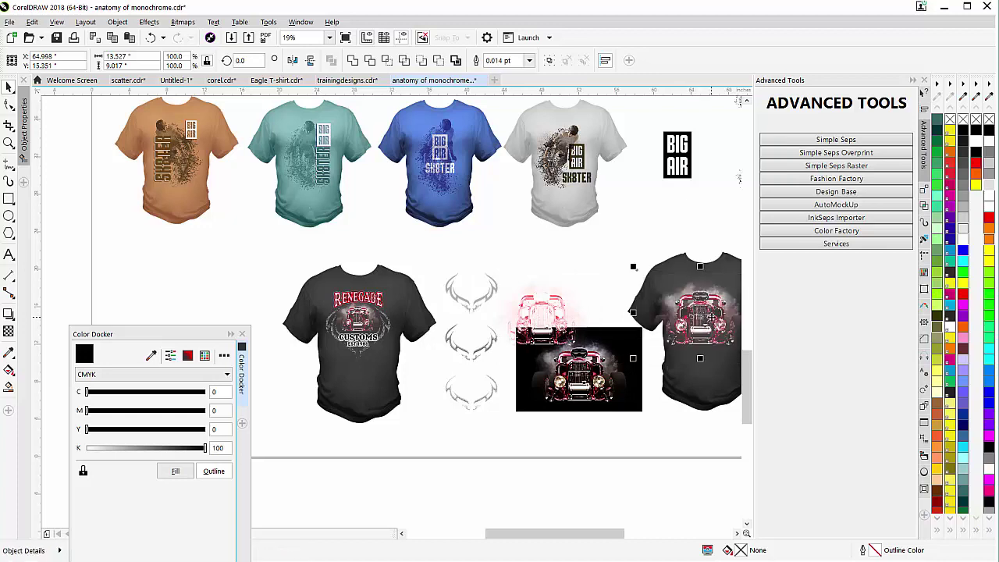
scroll(711, 317, "up", 1)
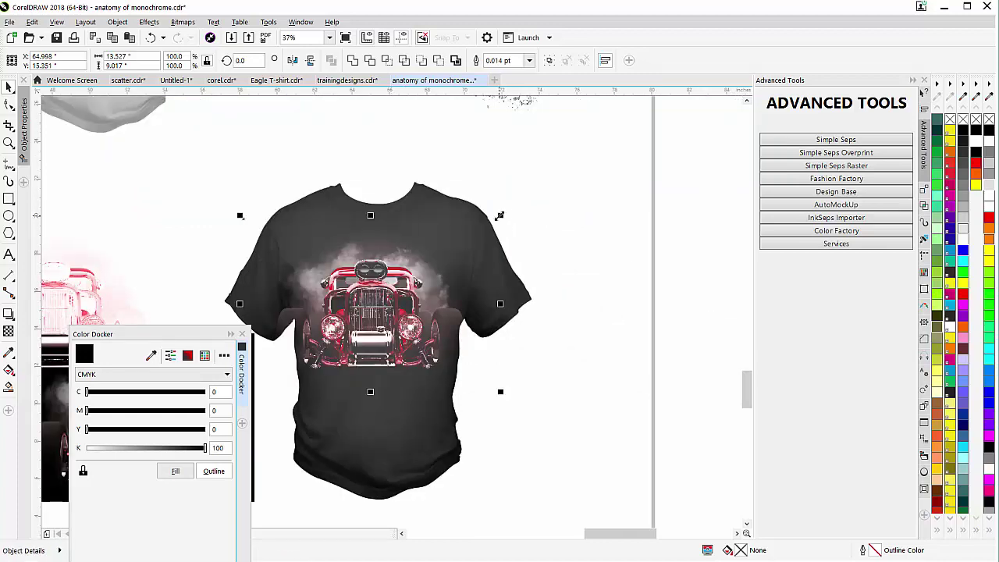
left_click_drag(500, 215, 417, 270)
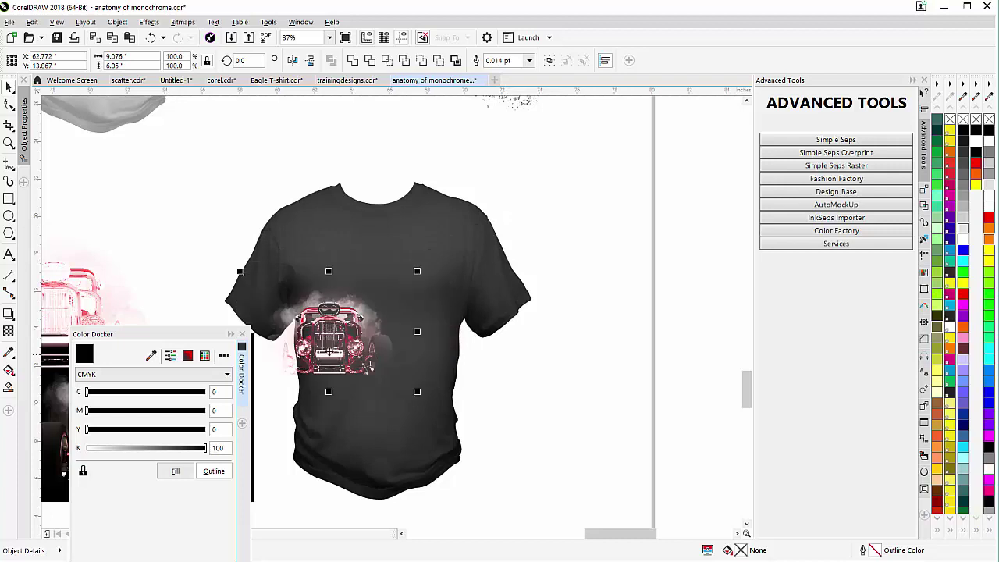
left_click_drag(329, 350, 377, 319)
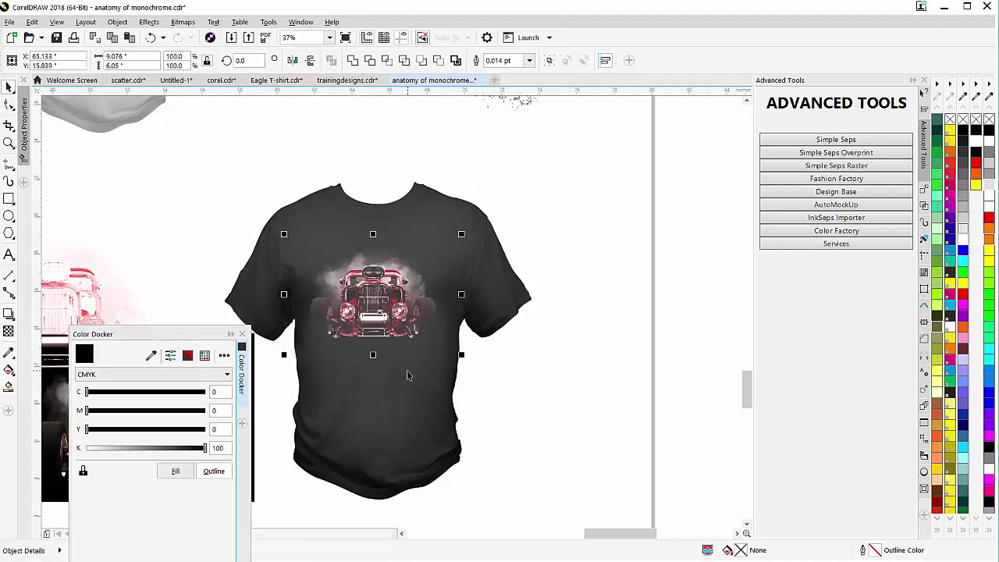
left_click_drag(376, 296, 377, 299)
- Select the shirt's red foreground hot rod bitmap, move the Color docker beside the shirt, and switch it to the RGB color viewer
left_click(562, 365)
left_click(365, 310)
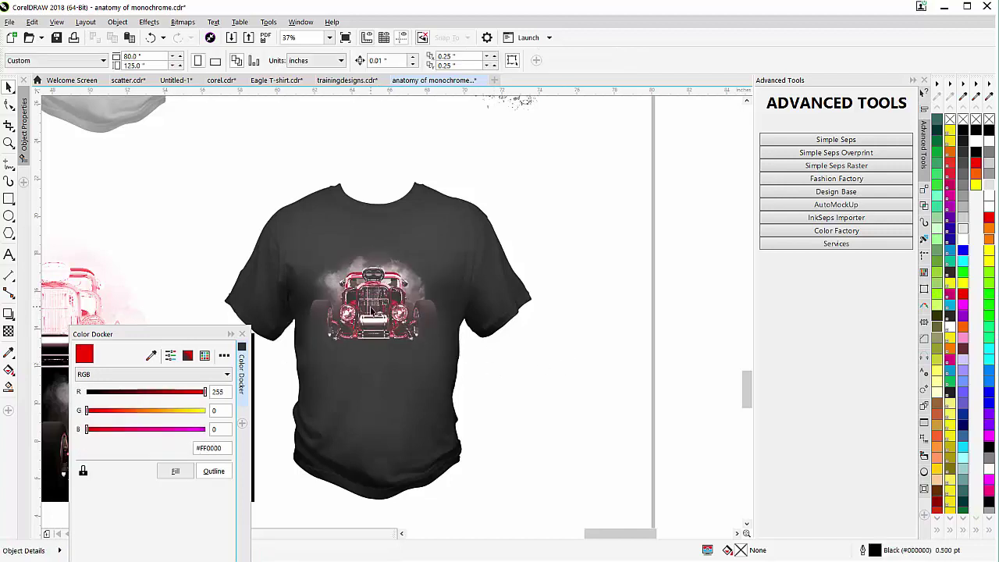
left_click_drag(150, 334, 669, 194)
left_click(713, 207)
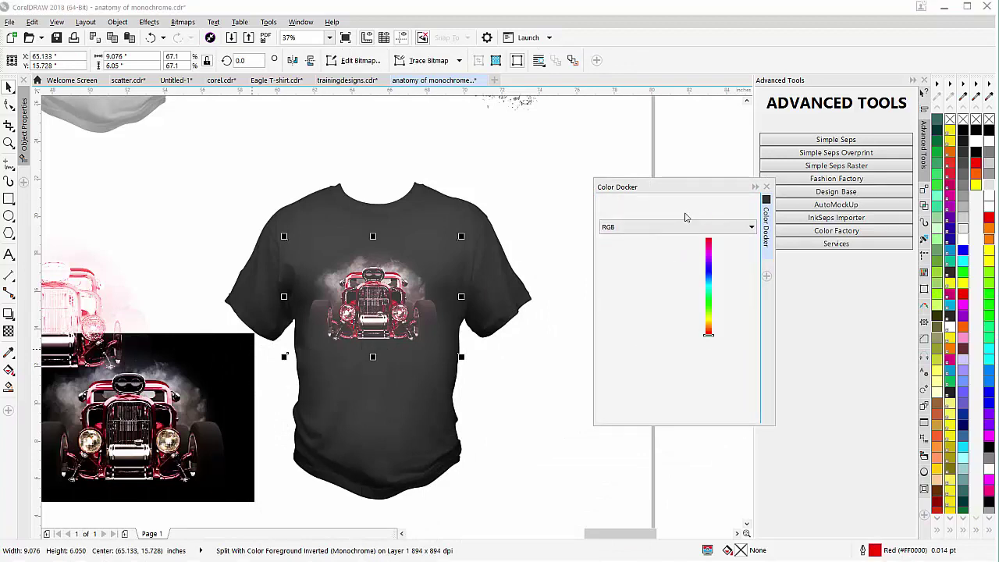
- Try purple #6200FF, gray #B3B3B3 and green on the foreground hot rod bitmap, and return it to red #FF0000
mouse_move(709, 259)
left_mouse_down()
mouse_move(708, 273)
mouse_move(708, 263)
left_mouse_up()
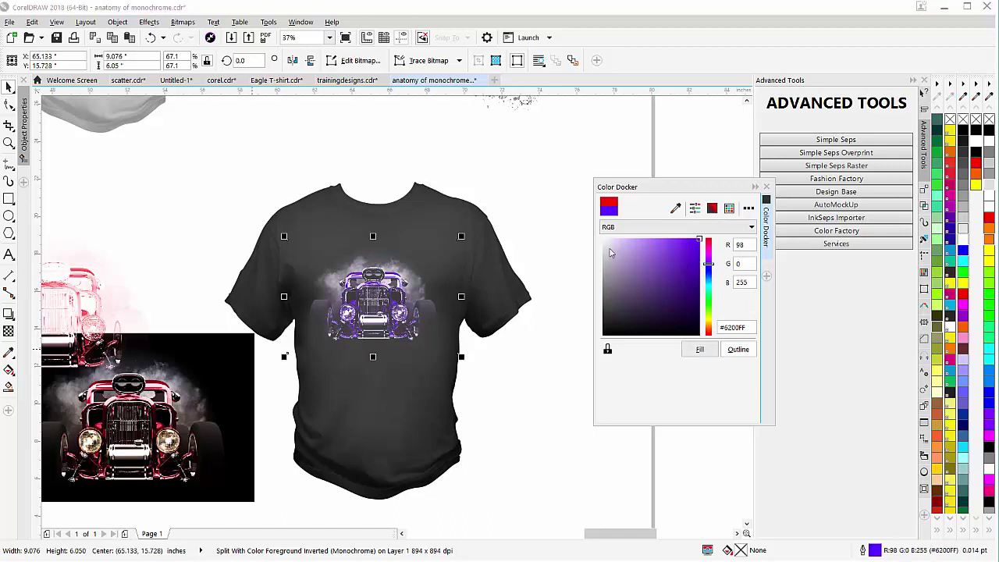
left_click_drag(613, 258, 597, 268)
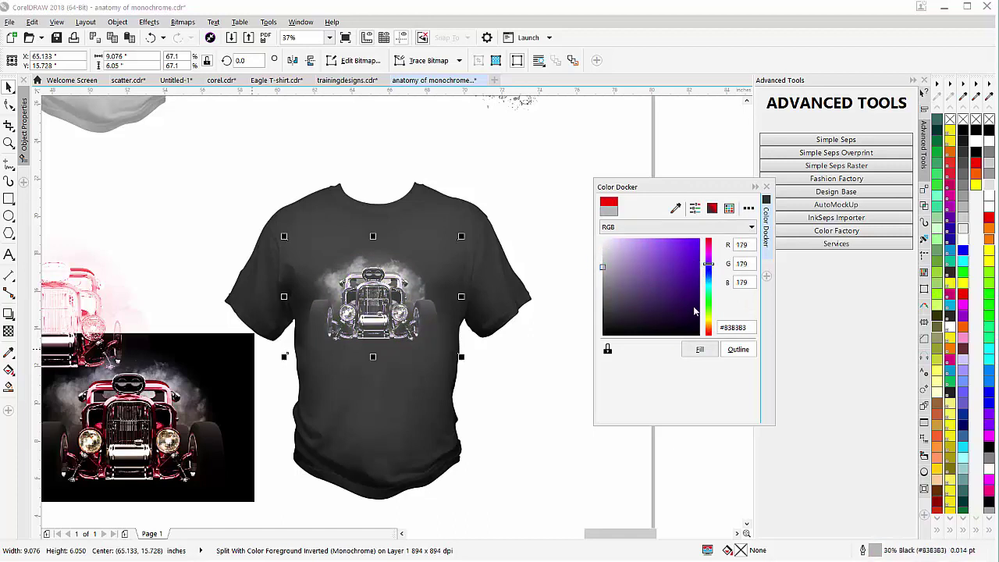
left_click(709, 303)
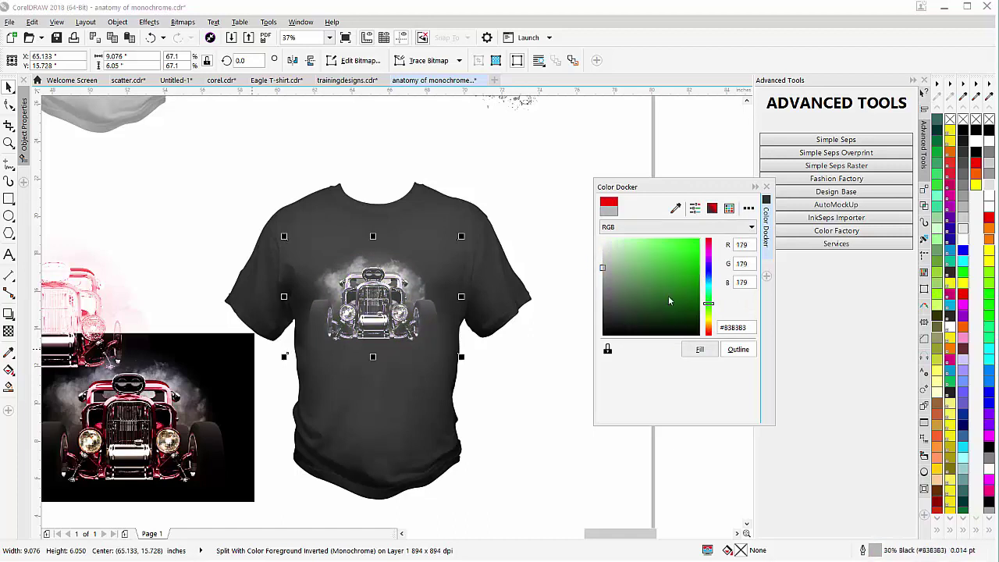
left_click_drag(665, 269, 701, 238)
left_click(709, 302)
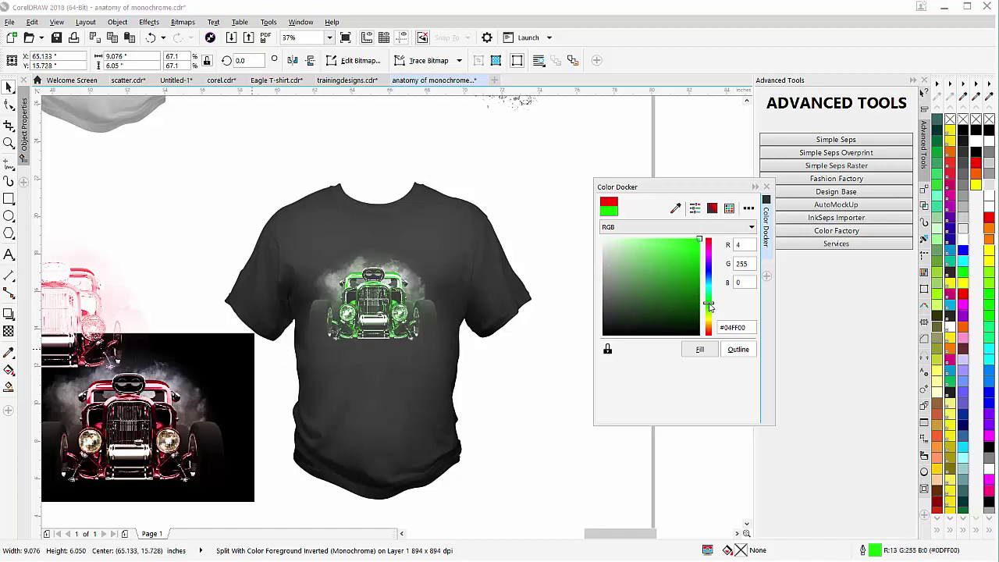
mouse_move(709, 306)
left_mouse_down()
mouse_move(709, 260)
mouse_move(649, 235)
mouse_move(699, 233)
mouse_move(696, 248)
mouse_move(642, 232)
mouse_move(697, 266)
mouse_move(701, 292)
mouse_move(676, 283)
mouse_move(678, 263)
mouse_move(708, 238)
left_mouse_up()
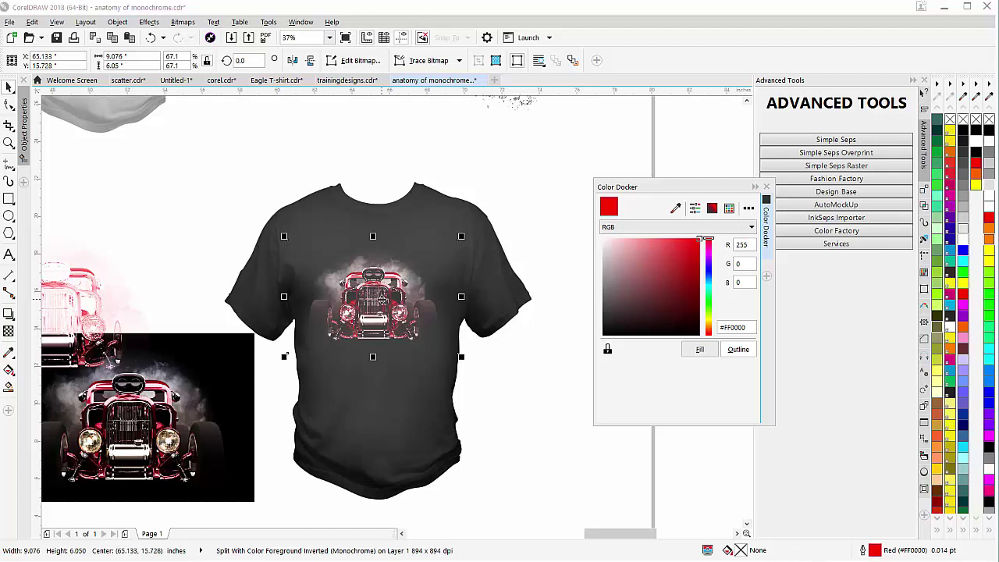
- Try red #FF0000 and yellow-green #BFFF00 on the shirt's background hot rod bitmap, and return it to white #FFFFFF
left_click(381, 301)
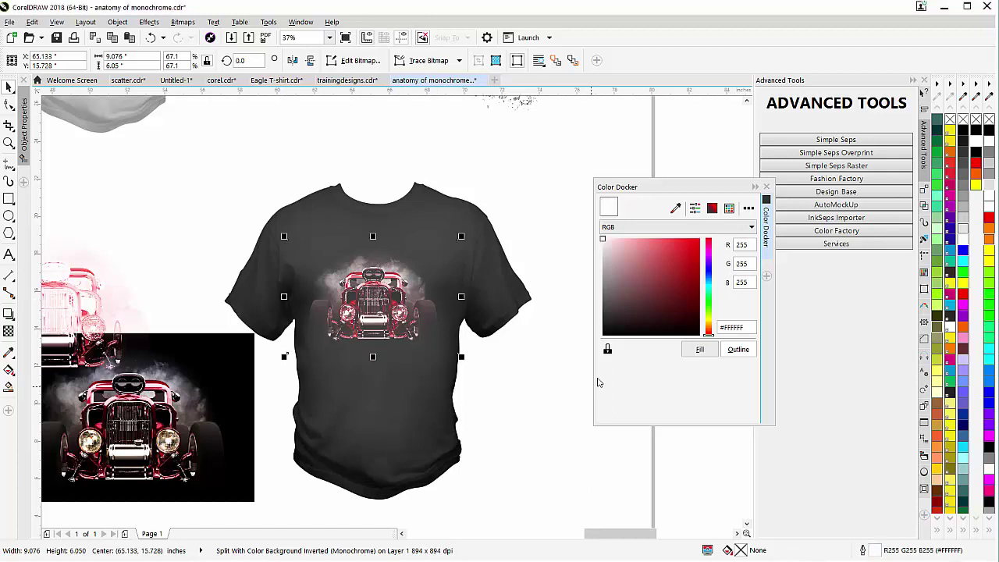
left_click_drag(670, 250, 699, 239)
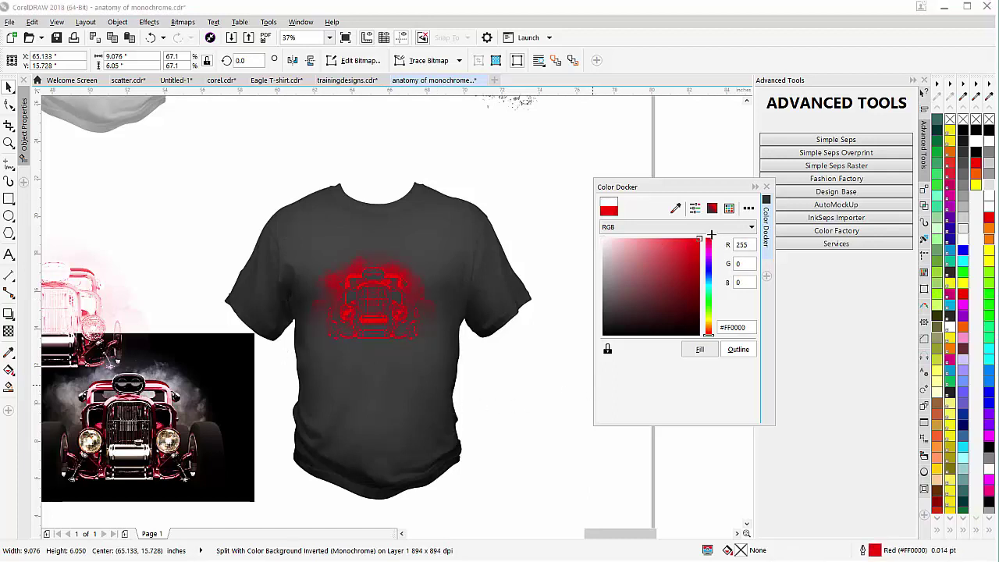
left_click_drag(709, 278, 709, 318)
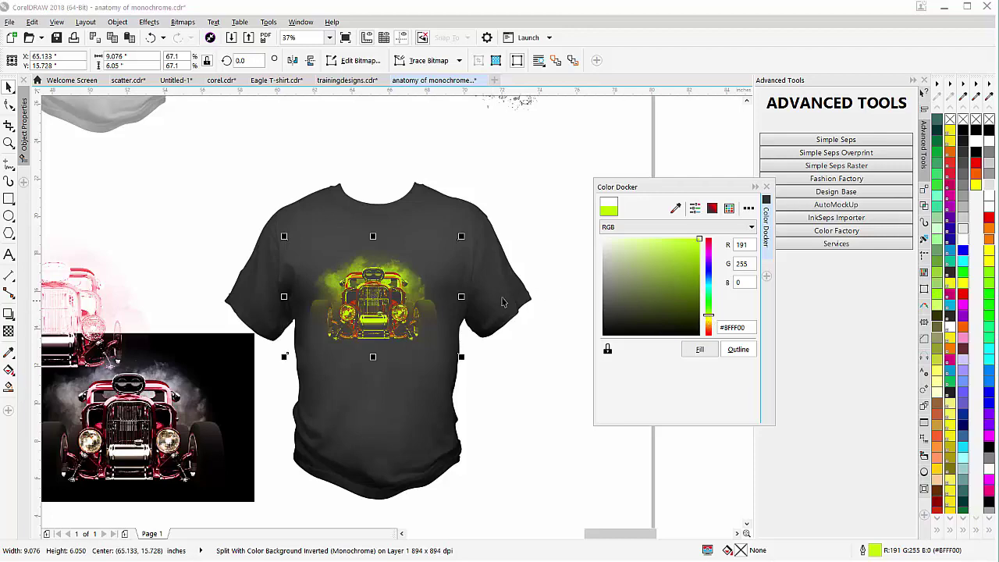
left_click_drag(615, 246, 586, 225)
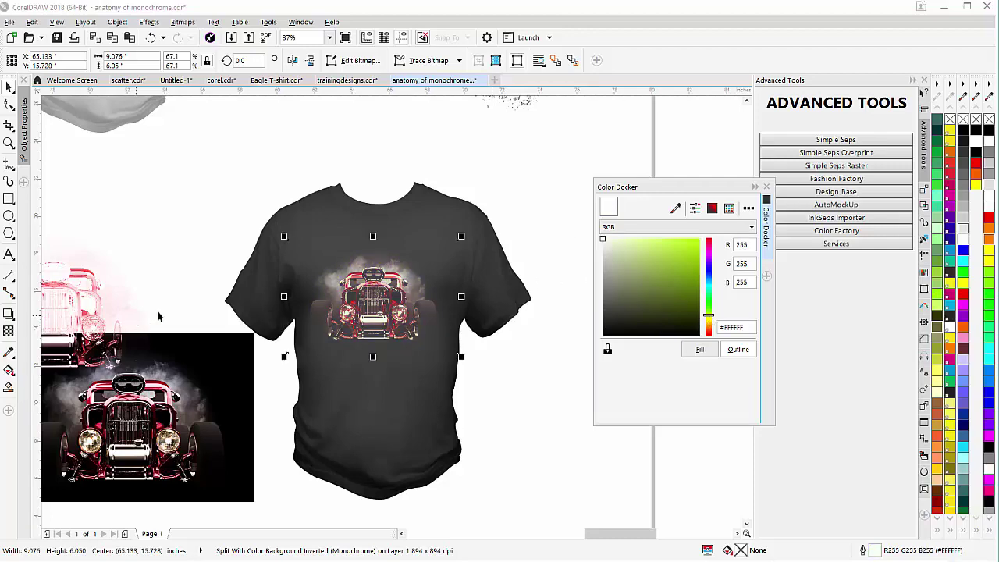
- Delete the leftover hot rod monochrome bitmaps and the original hot rod picture beside the shirt
scroll(165, 312, "down", 1)
left_click_drag(374, 282, 324, 339)
key("Delete")
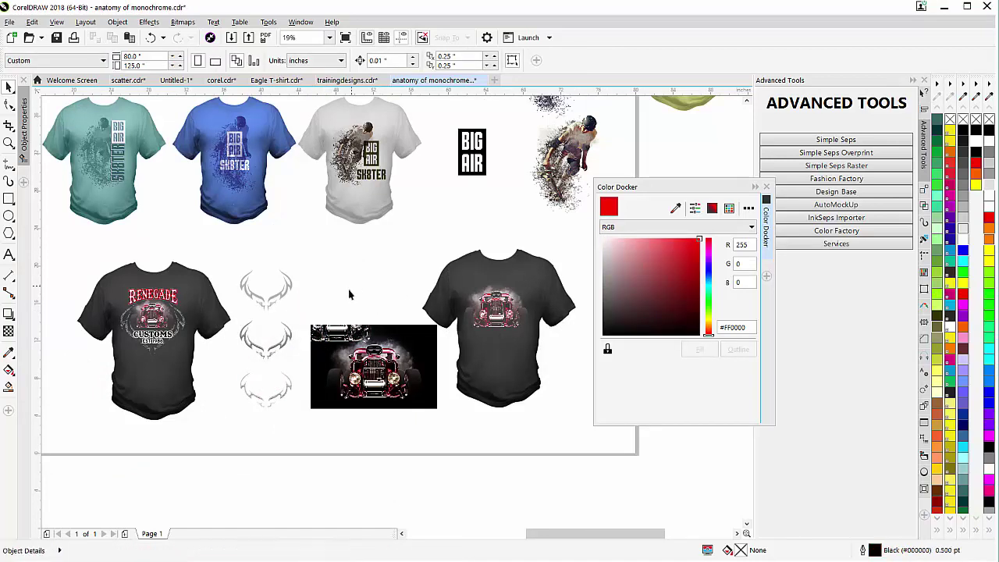
left_click(349, 291)
key("Delete")
left_click(368, 353)
key("Delete")
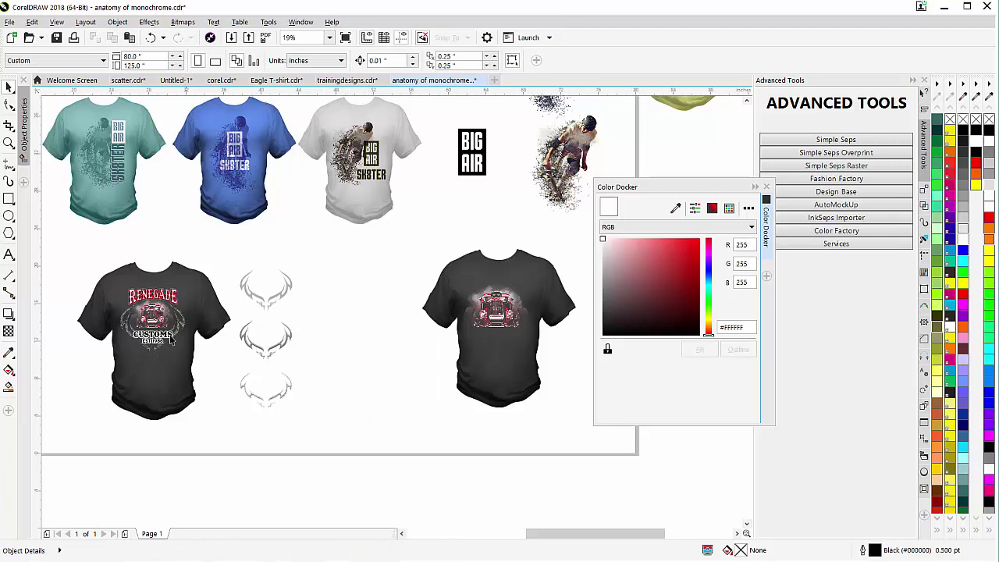
- Apply a Soft edge bevel with a 0.1" distance to the uppermost flat antler shape beside the Renegade shirt
left_click(178, 324)
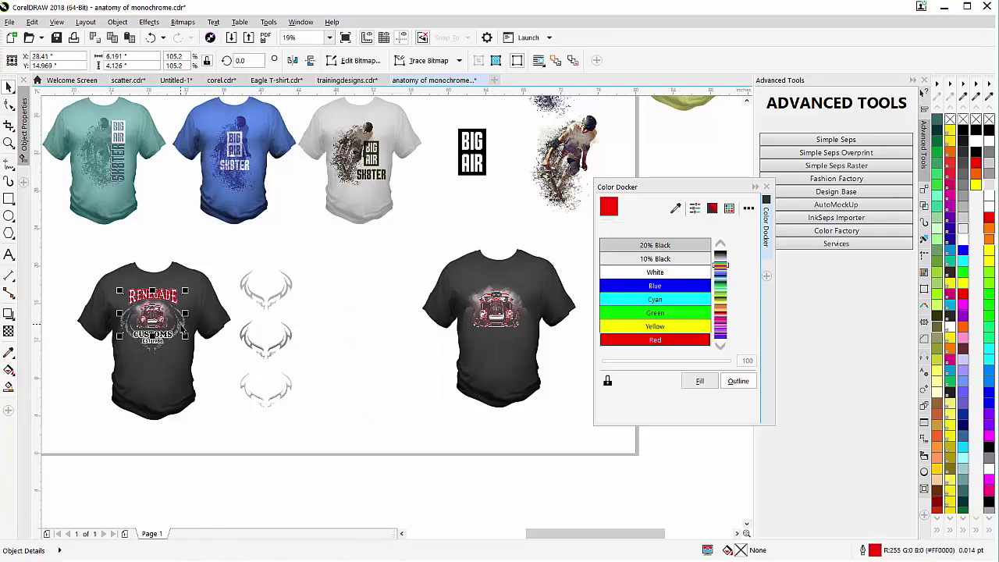
left_click(158, 349)
scroll(158, 348, "up", 1)
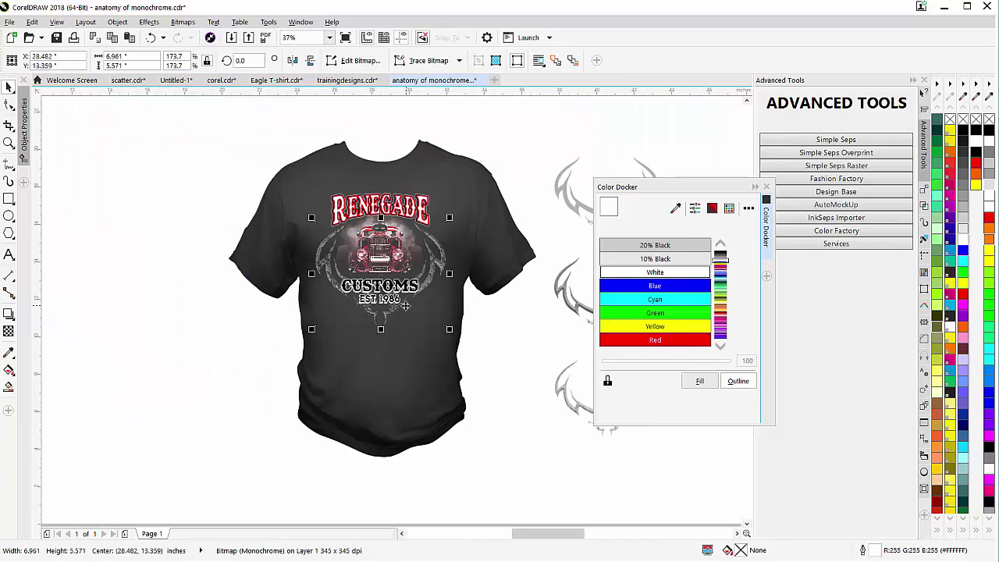
left_click(513, 326)
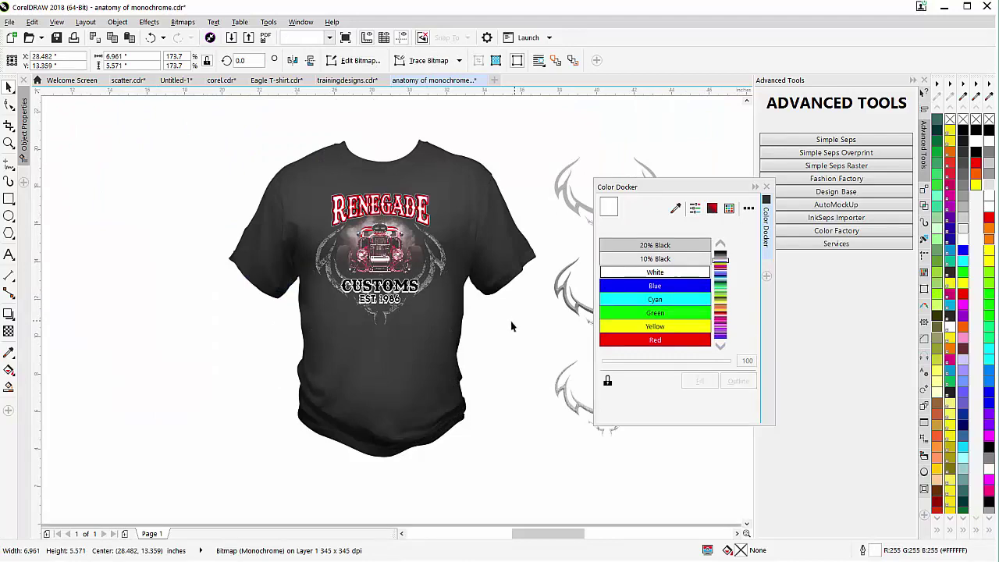
left_click(568, 205)
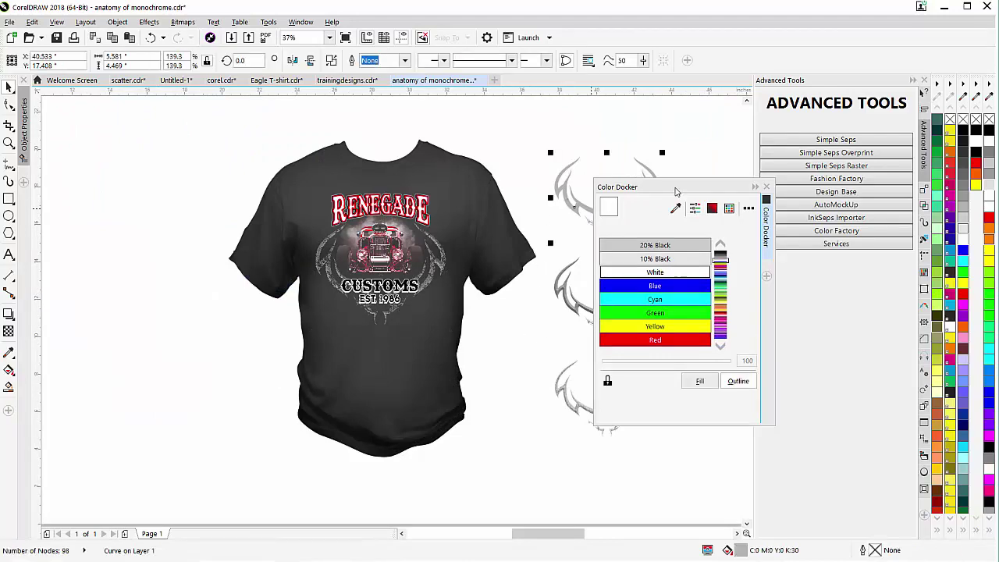
left_click_drag(676, 192, 196, 236)
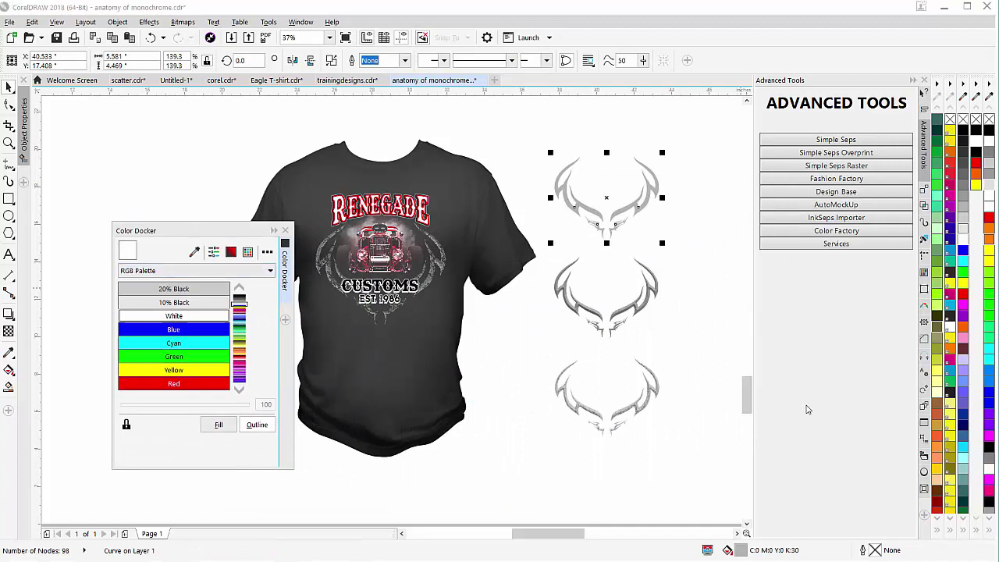
left_click(925, 490)
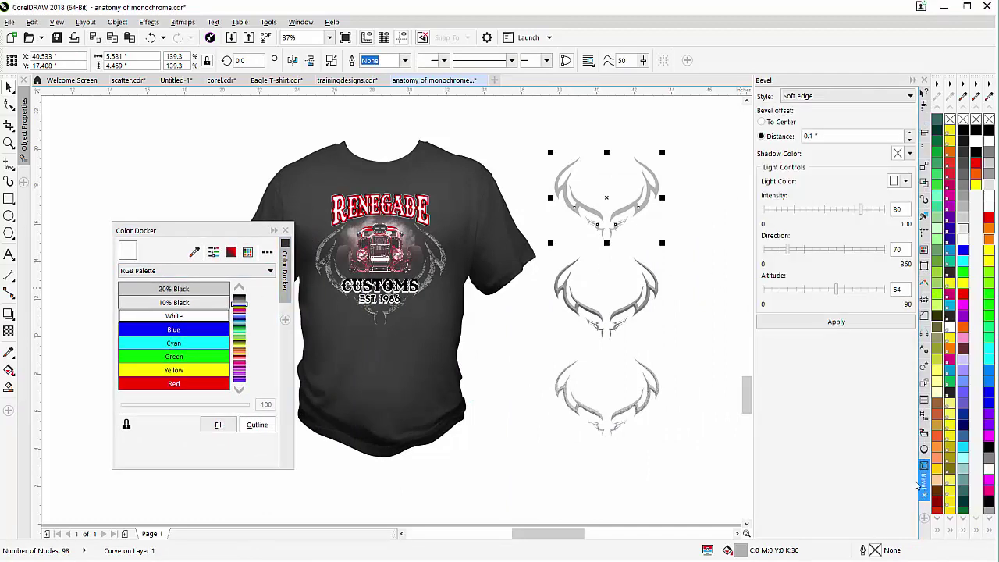
left_click(851, 324)
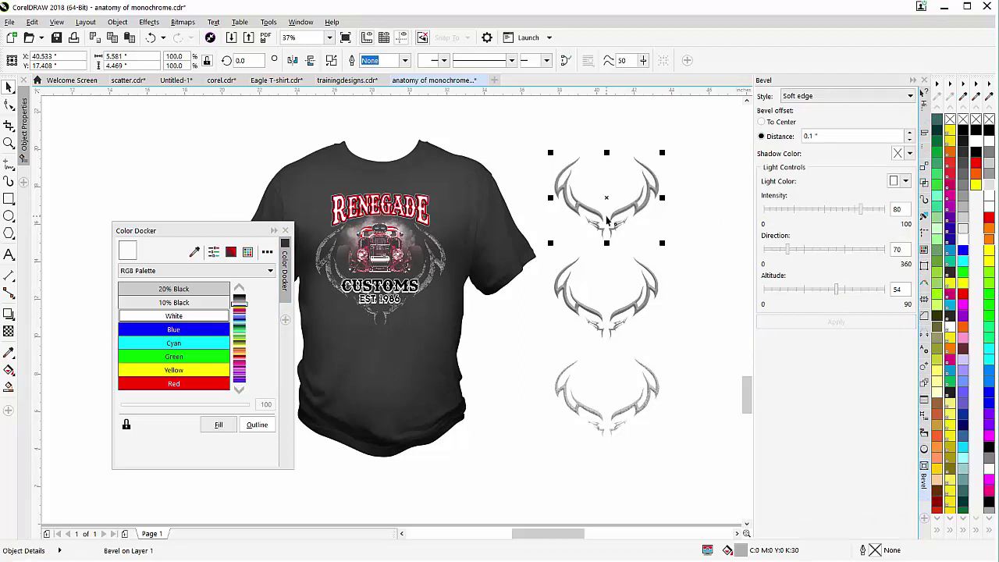
- Break the antler bevel apart and move its shaded bitmap off the flat gray shape into the empty space beside it
scroll(598, 216, "up", 1)
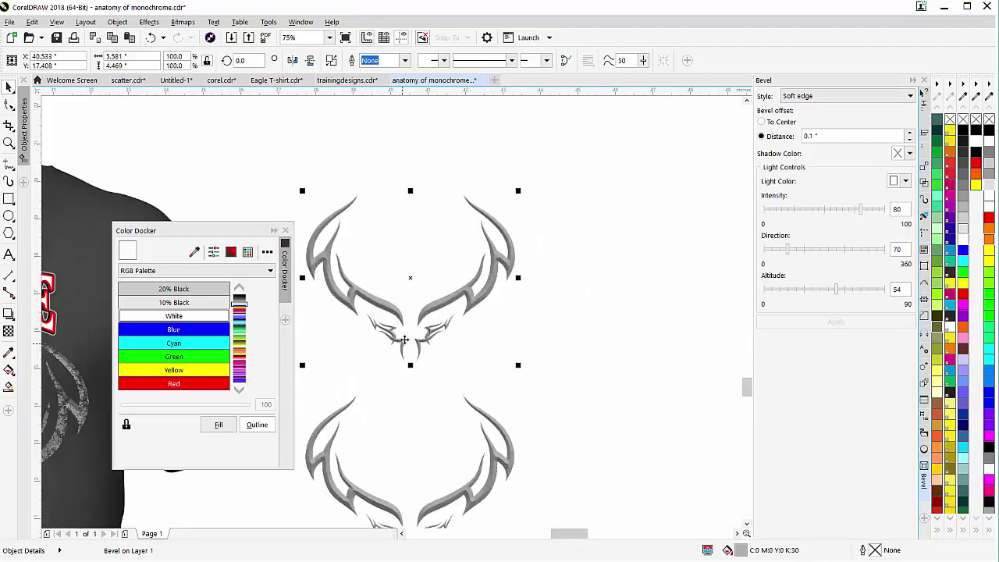
right_click(433, 309)
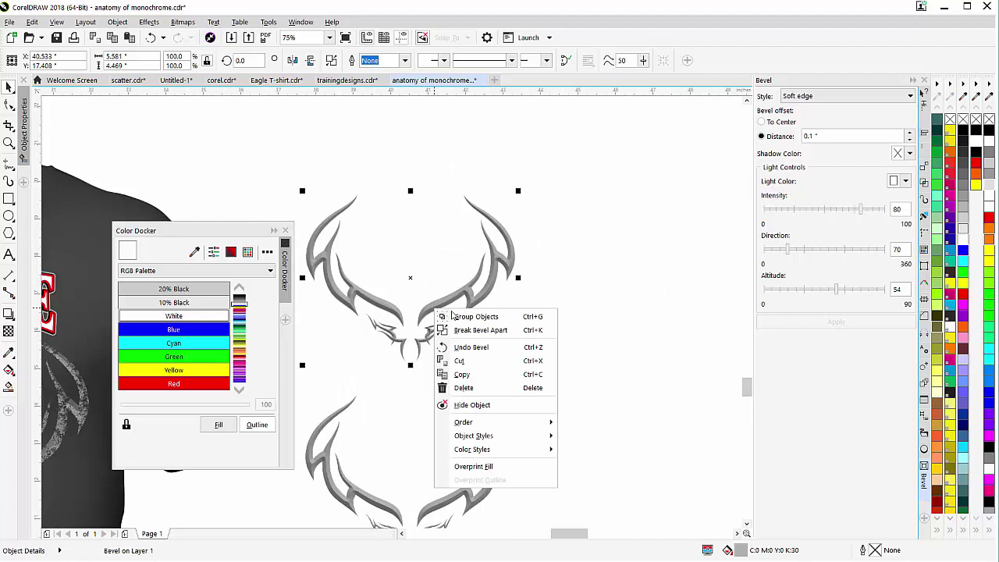
left_click(478, 331)
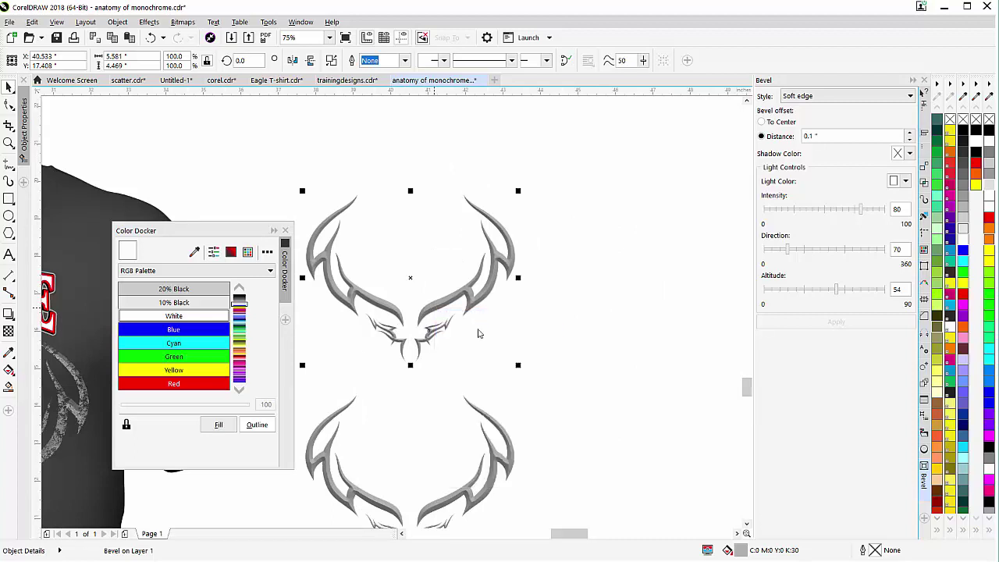
left_click(490, 333)
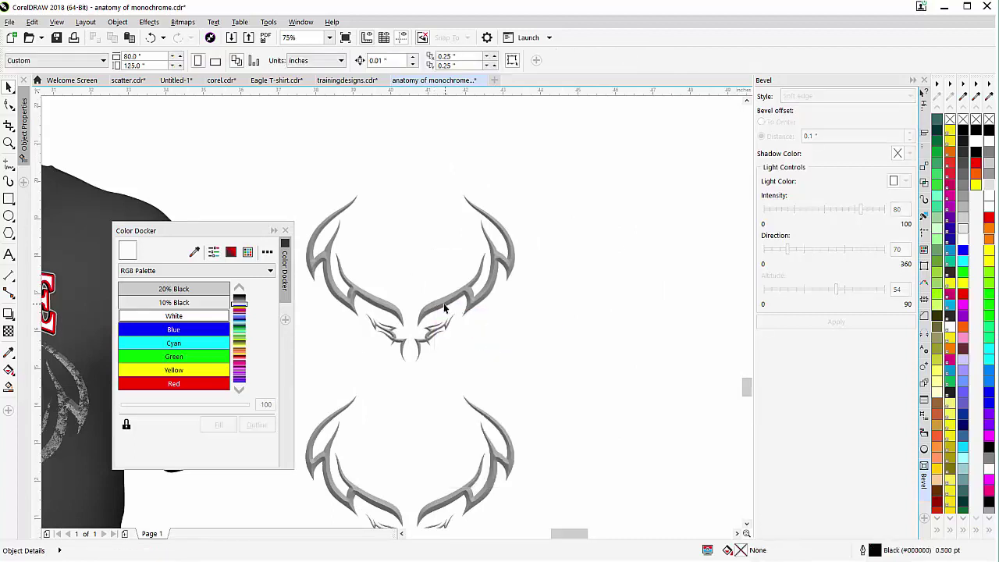
left_click(482, 321)
left_click_drag(483, 321, 696, 365)
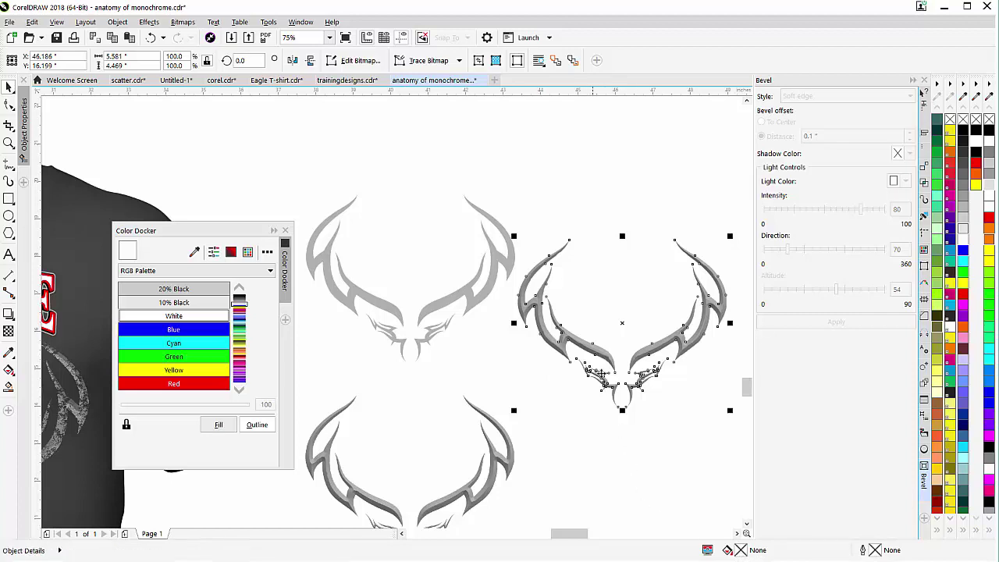
scroll(605, 356, "down", 1)
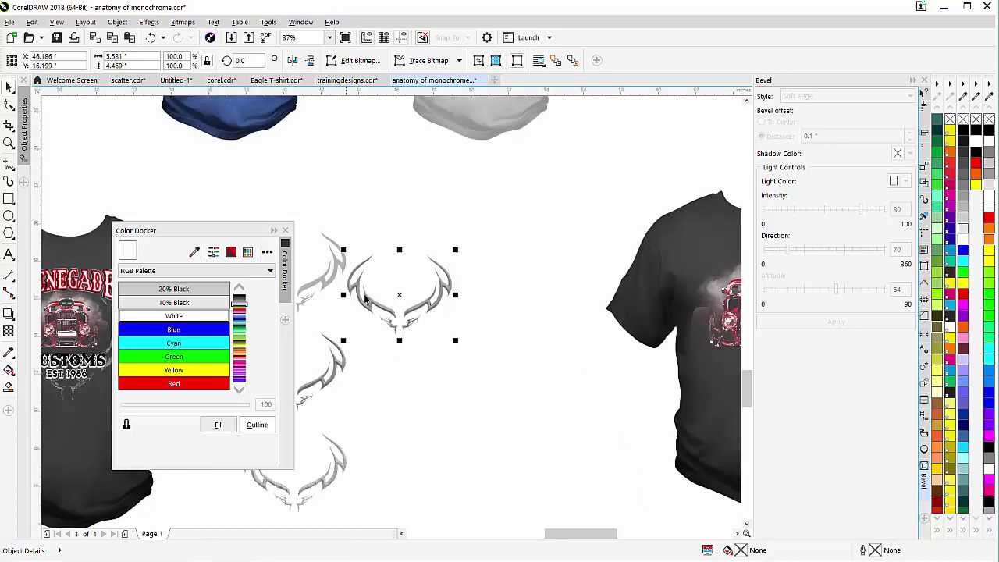
left_click_drag(384, 312, 419, 312)
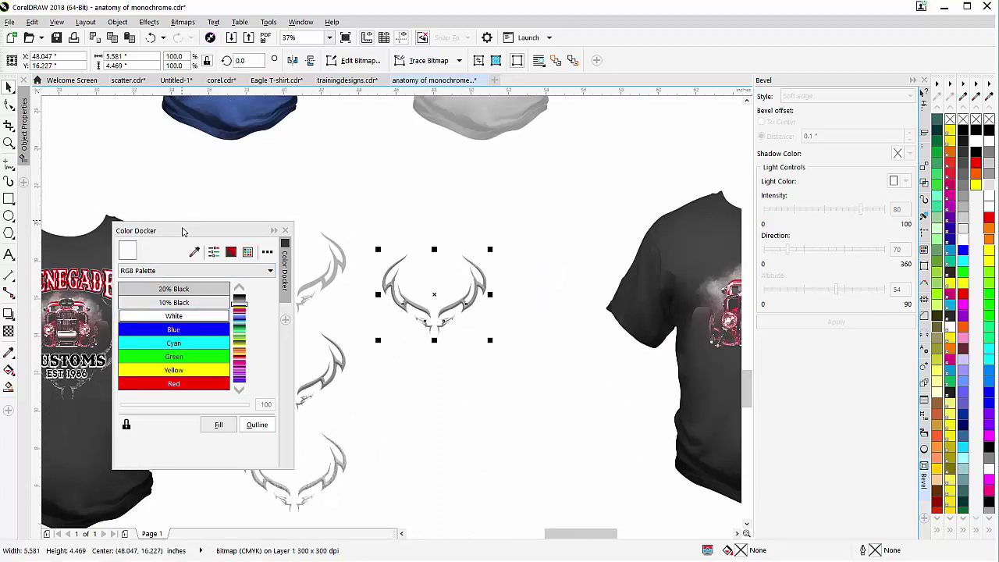
- Move the Color docker clear of the antlers and apply Fashion Factory's rusted cracked metal texture (ID 4352) to the bevel bitmap as transparency
left_click_drag(182, 232, 430, 290)
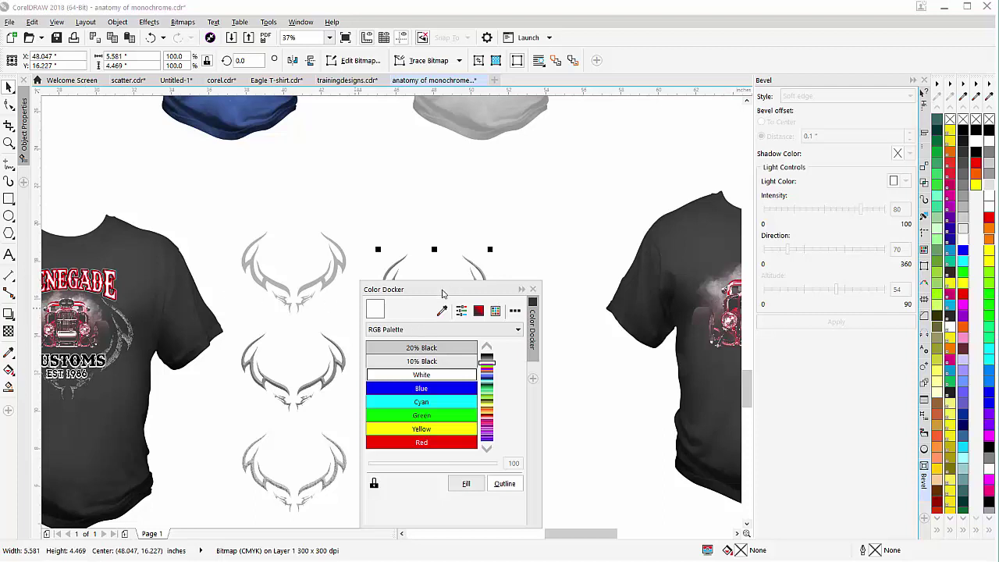
scroll(606, 319, "down", 3)
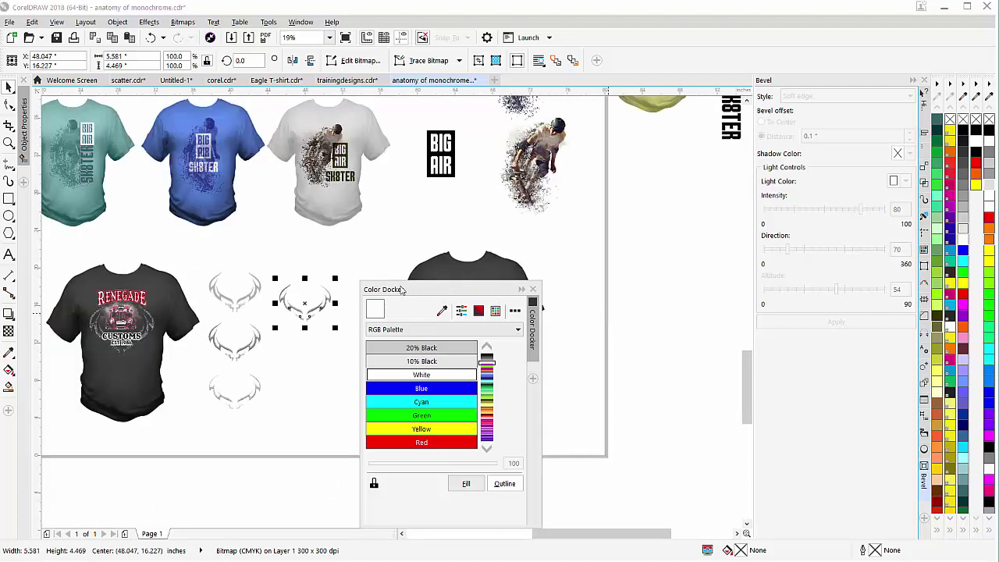
left_click_drag(402, 291, 562, 265)
scroll(306, 312, "up", 3)
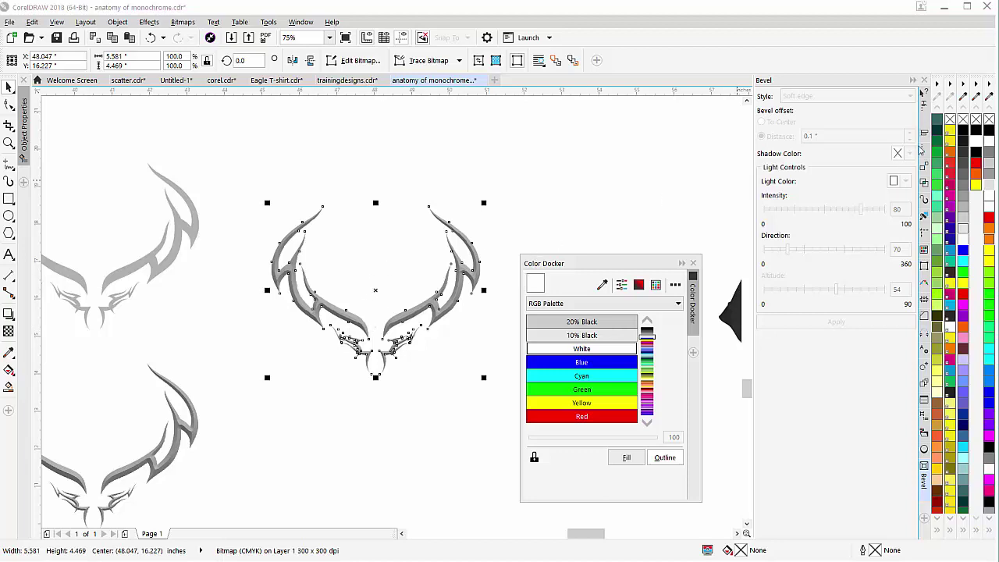
left_click(924, 149)
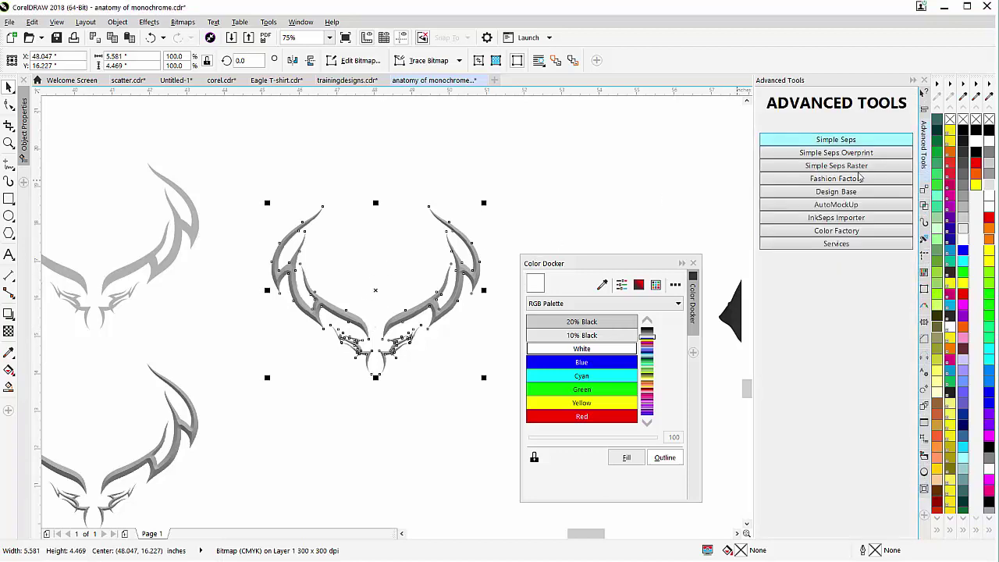
left_click(859, 179)
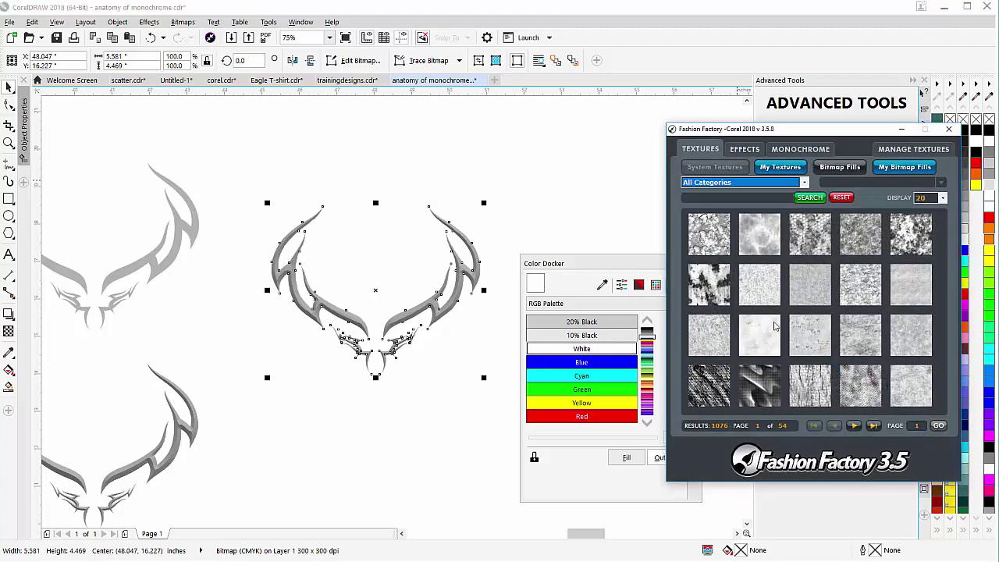
left_click(713, 243)
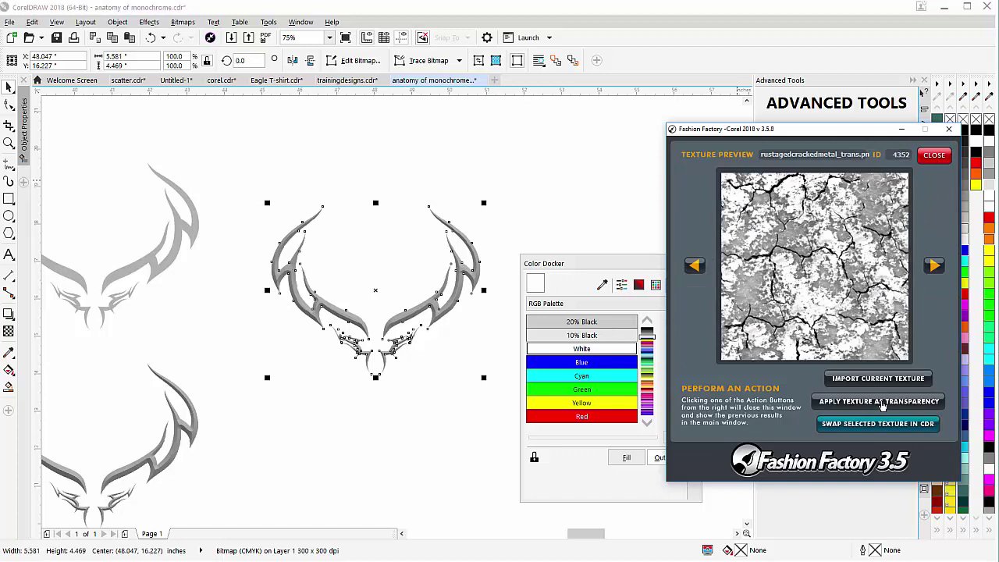
left_click(880, 401)
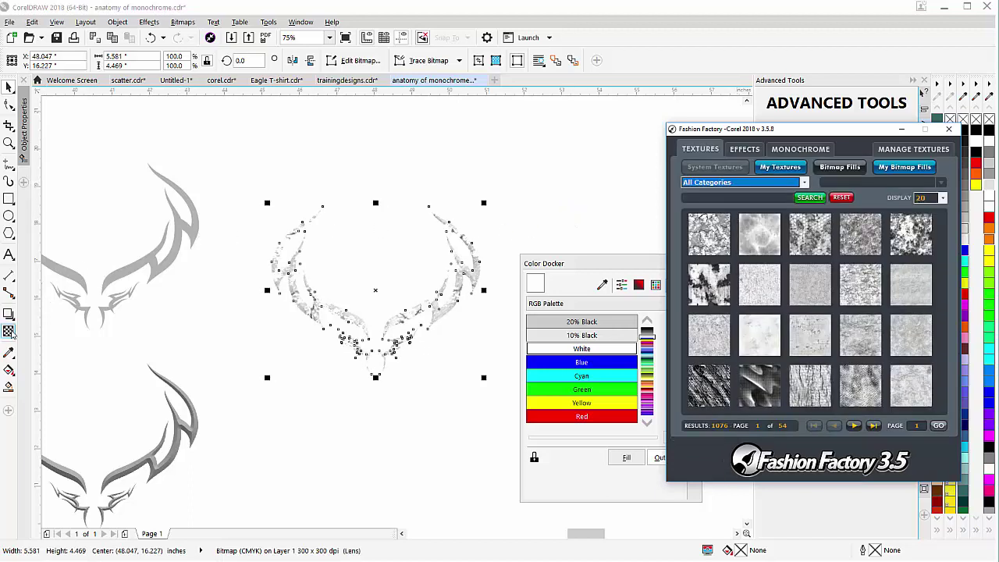
- Shrink and rotate the antlers' texture transparency tile, and set foreground transparency to 0 and background transparency to 100
left_click(8, 332)
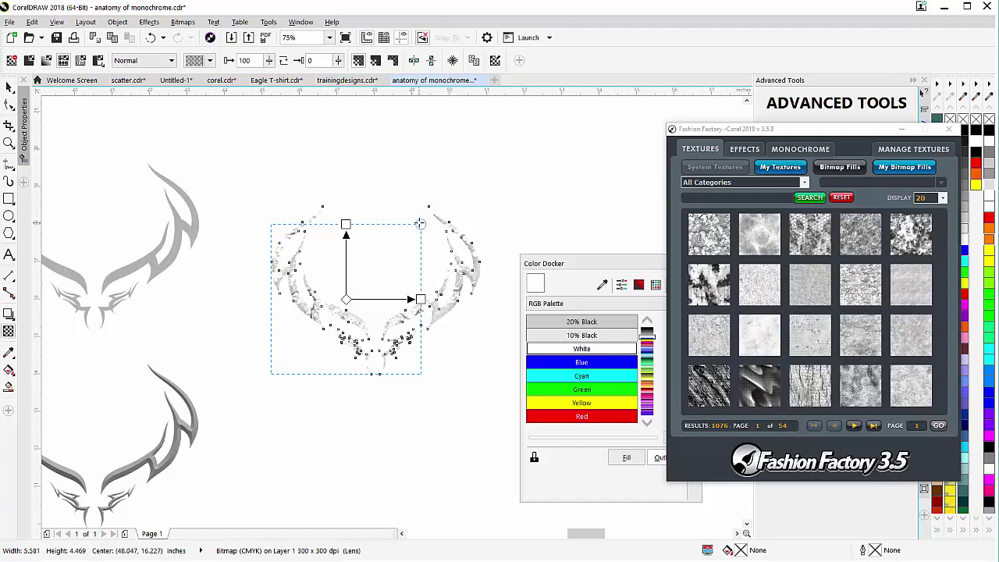
left_click_drag(420, 224, 377, 294)
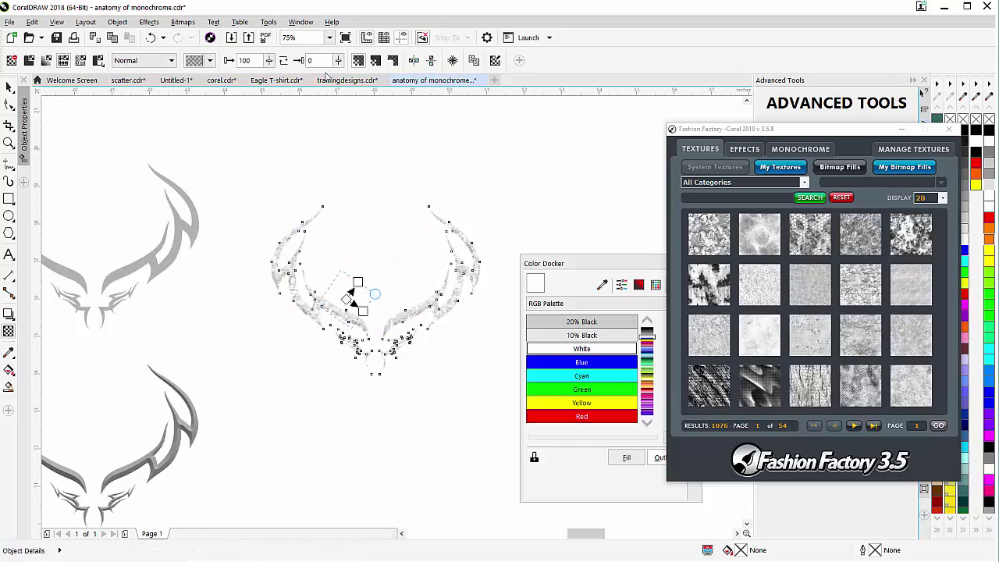
left_click_drag(338, 71, 399, 72)
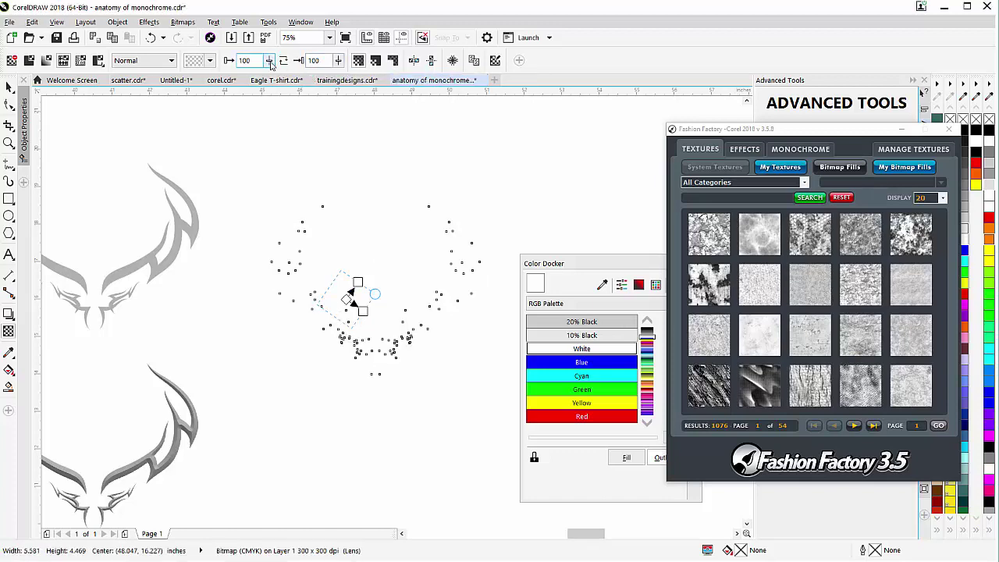
left_click_drag(270, 63, 170, 84)
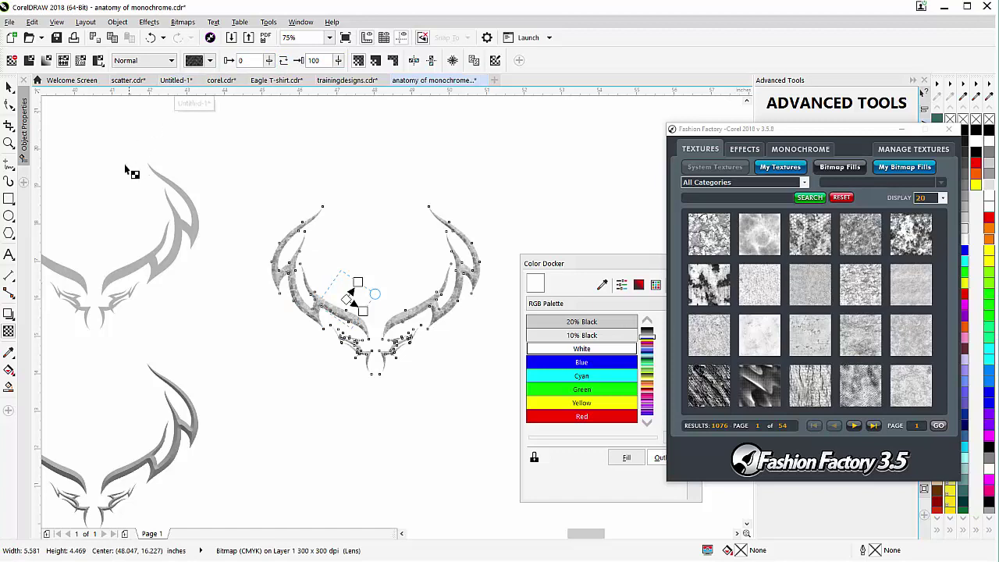
left_click(10, 87)
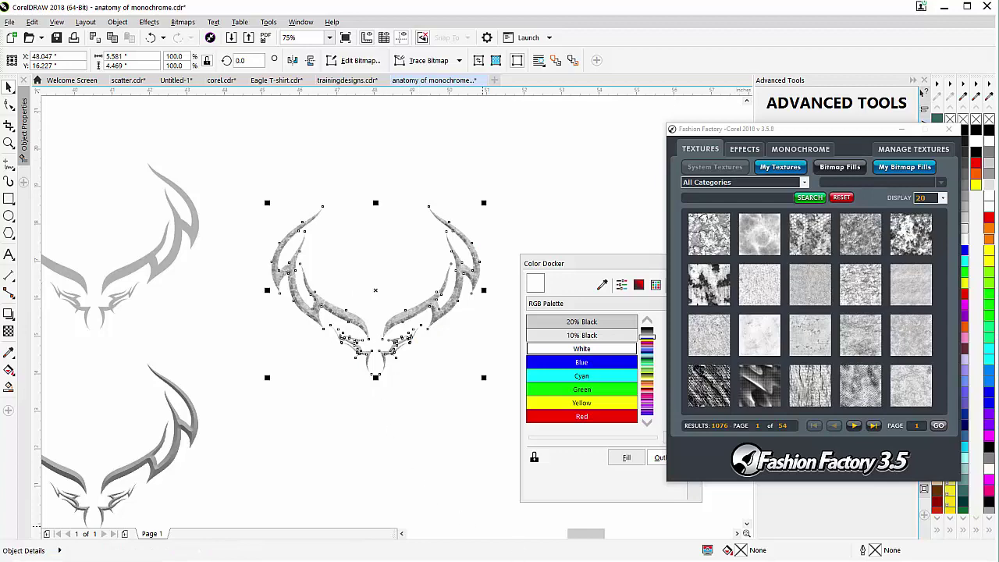
- Switch to Color Factory, create a monochrome bitmap from the textured antlers, and close it
key("alt+Tab")
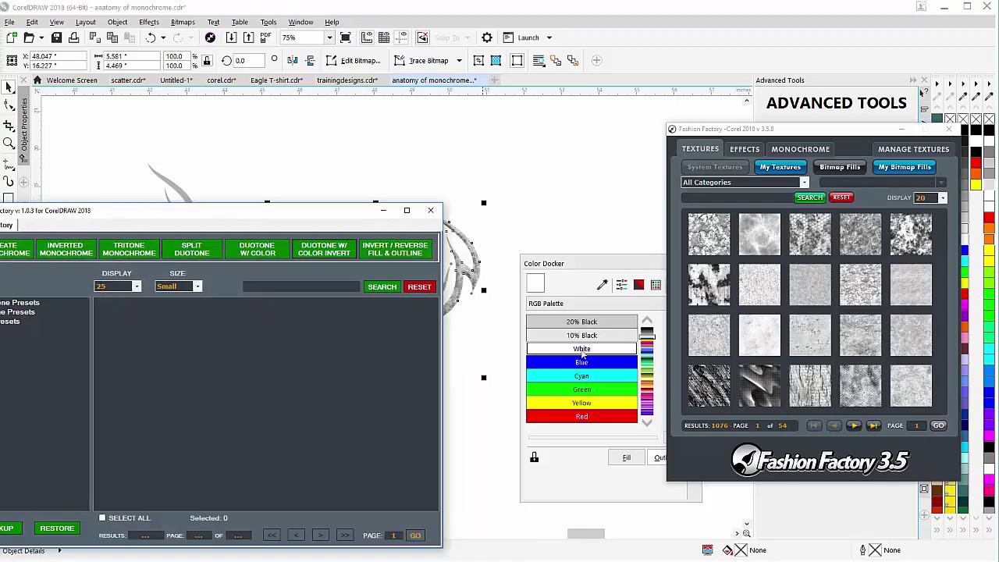
left_click(7, 248)
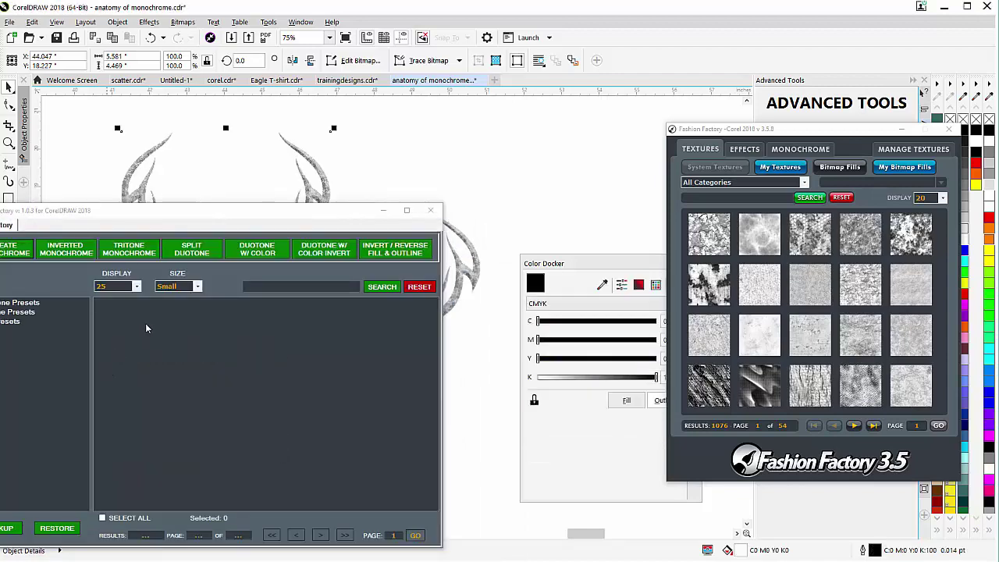
left_click(430, 210)
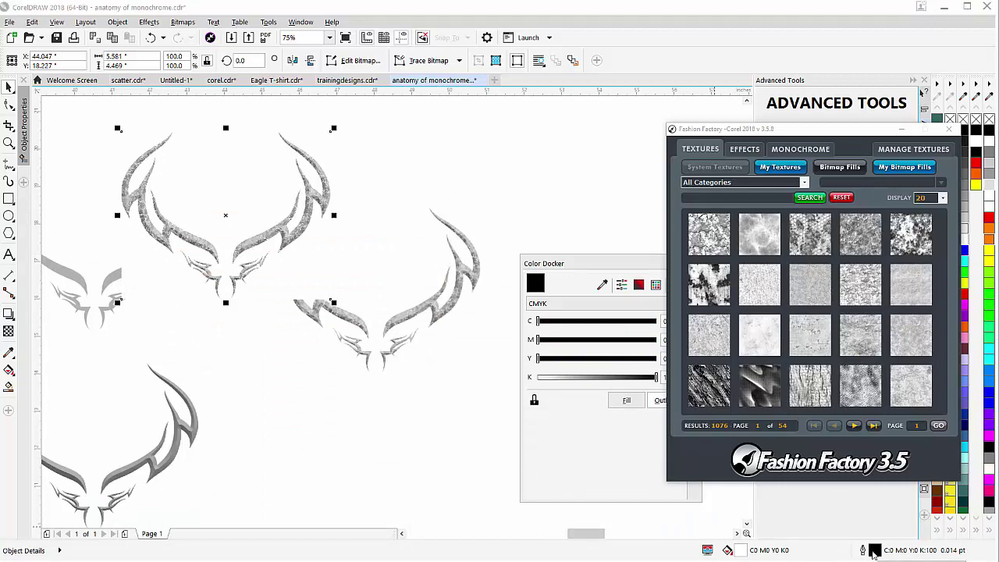
- Minimize Fashion Factory, move the Color docker off the hot rod shirt, and place the monochrome antlers over its hot rod artwork
scroll(377, 226, "down", 1)
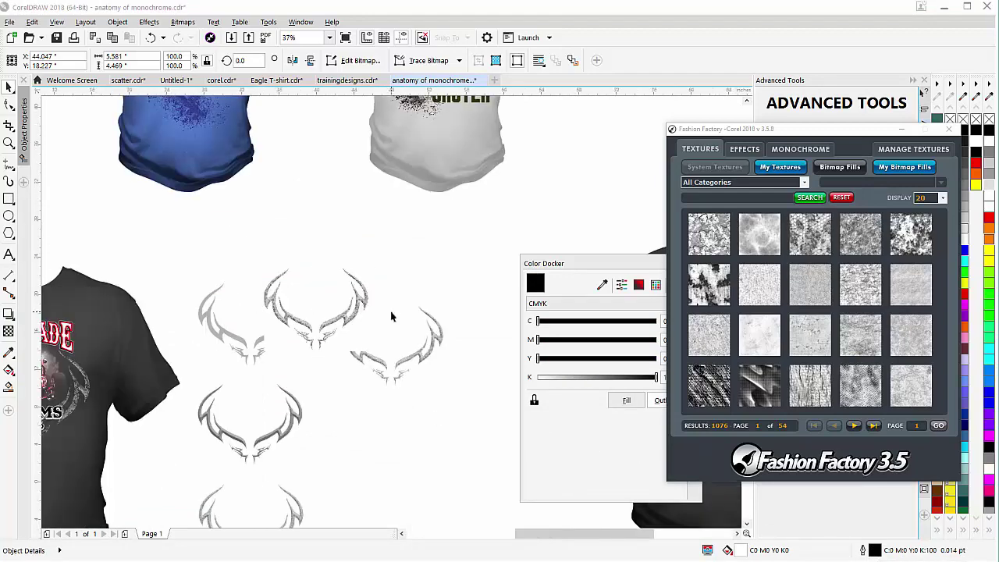
scroll(393, 315, "down", 1)
left_click(903, 130)
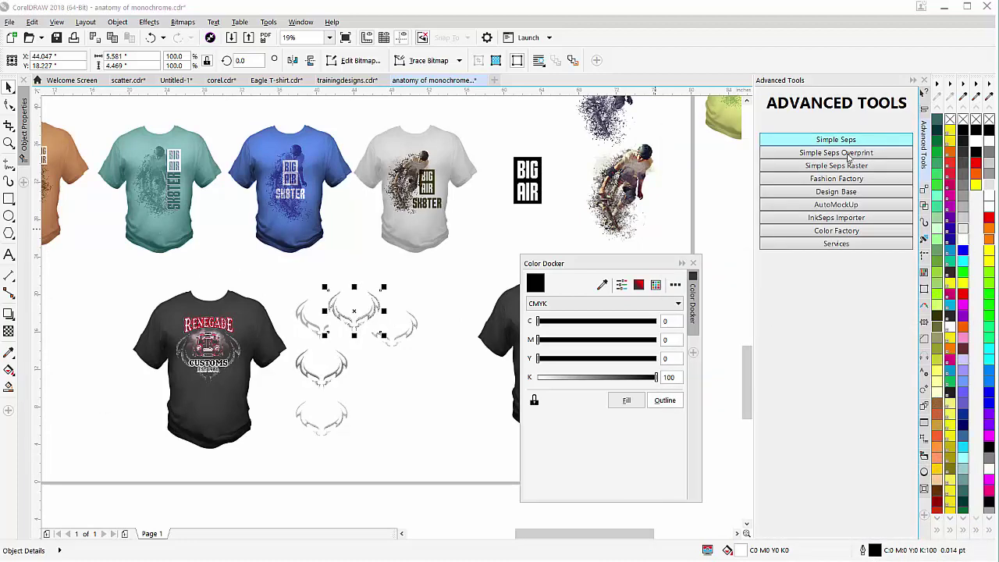
left_click_drag(621, 268, 809, 286)
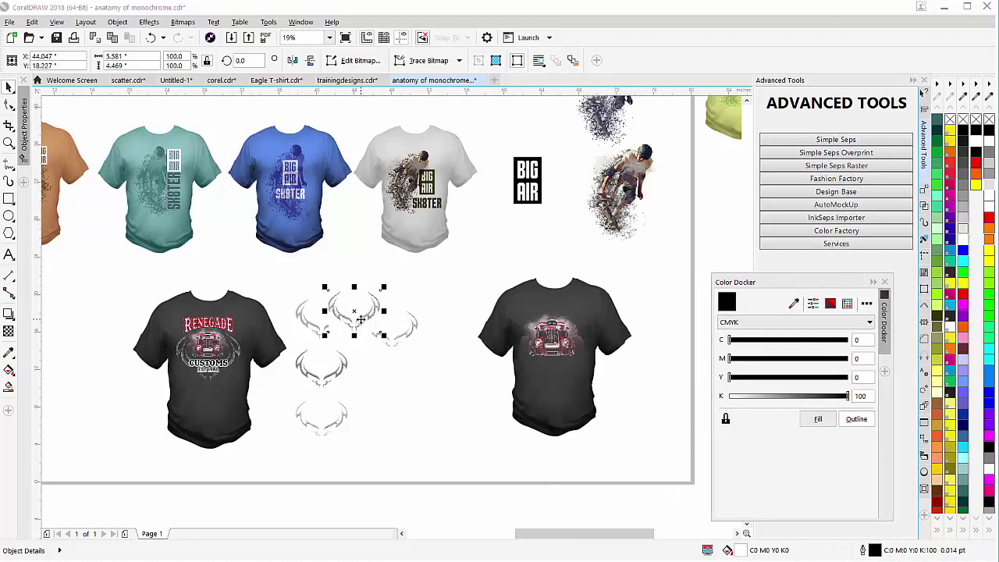
left_click_drag(361, 318, 559, 355)
- Remove the antler bitmap's background fill and set its outline color to White
key("shift+F2")
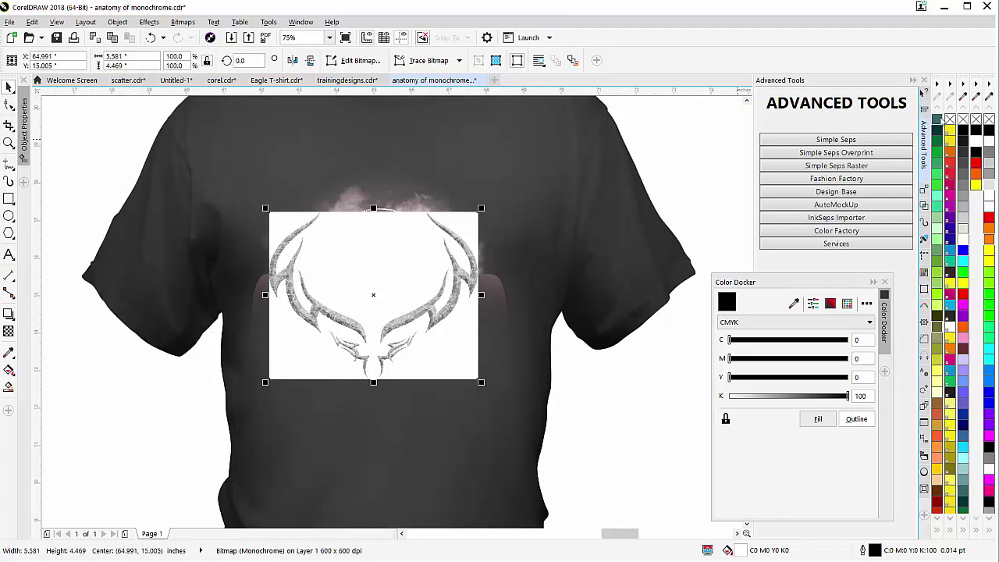
left_click(949, 120)
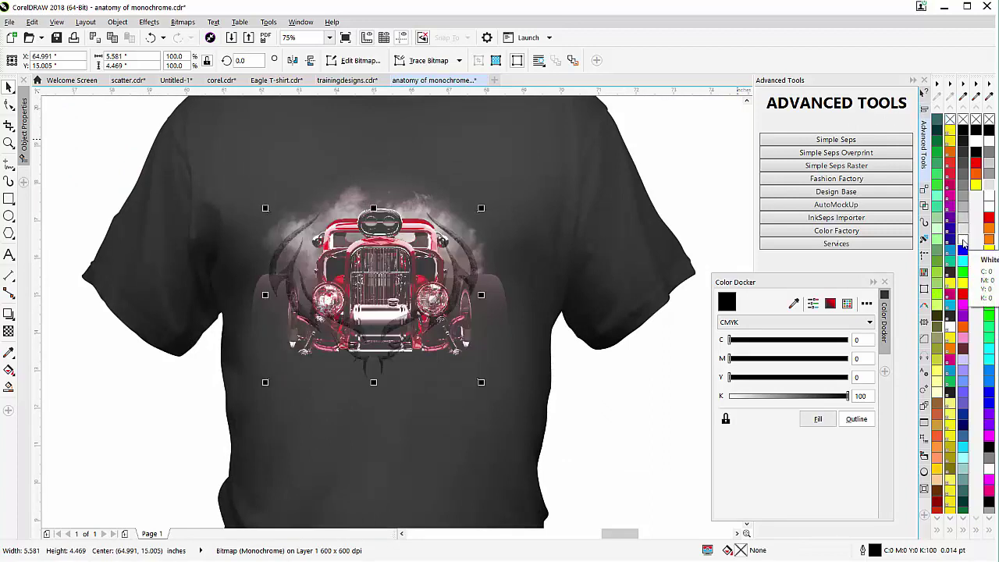
right_click(964, 244)
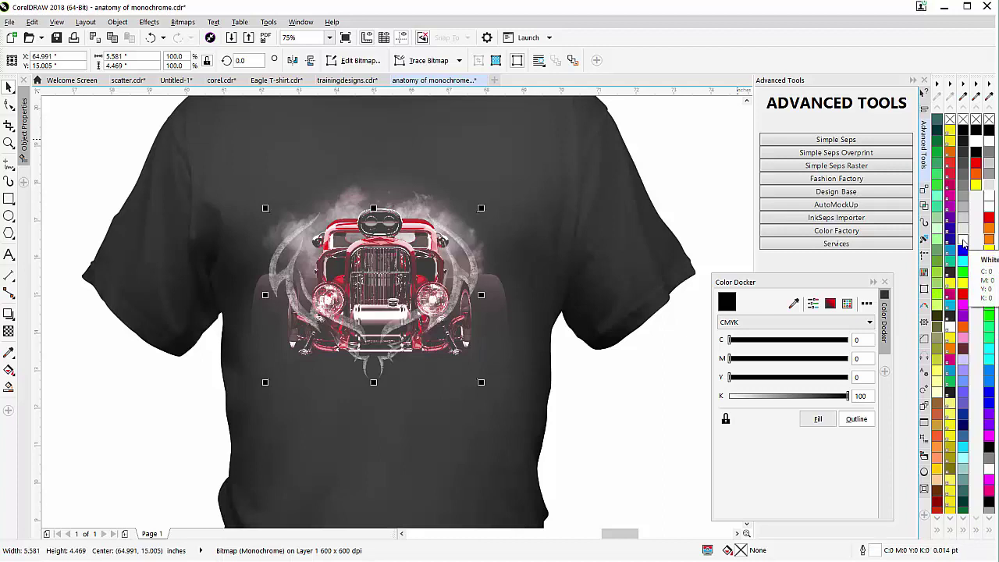
- Enlarge the antlers bitmap to about 9.3 by 7.4 inches and position it around the hot rod artwork
left_click_drag(481, 382, 564, 478)
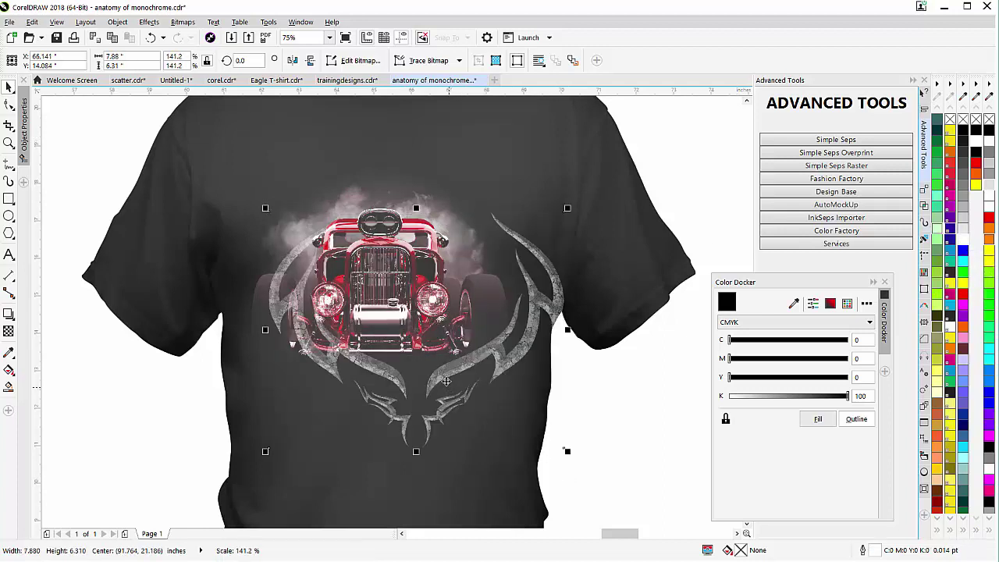
left_click_drag(445, 374, 417, 393)
left_click_drag(537, 217, 592, 111)
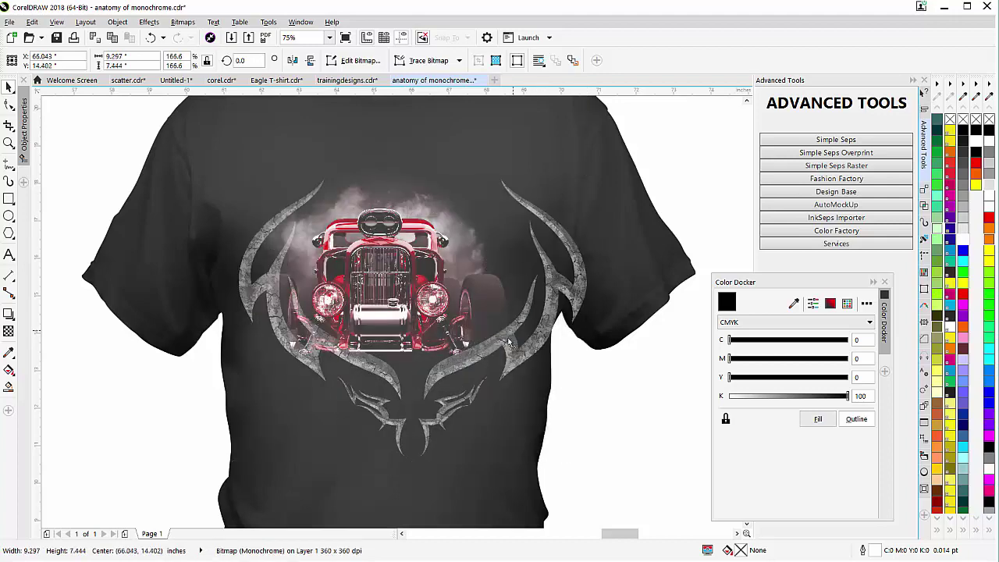
left_click_drag(513, 338, 493, 349)
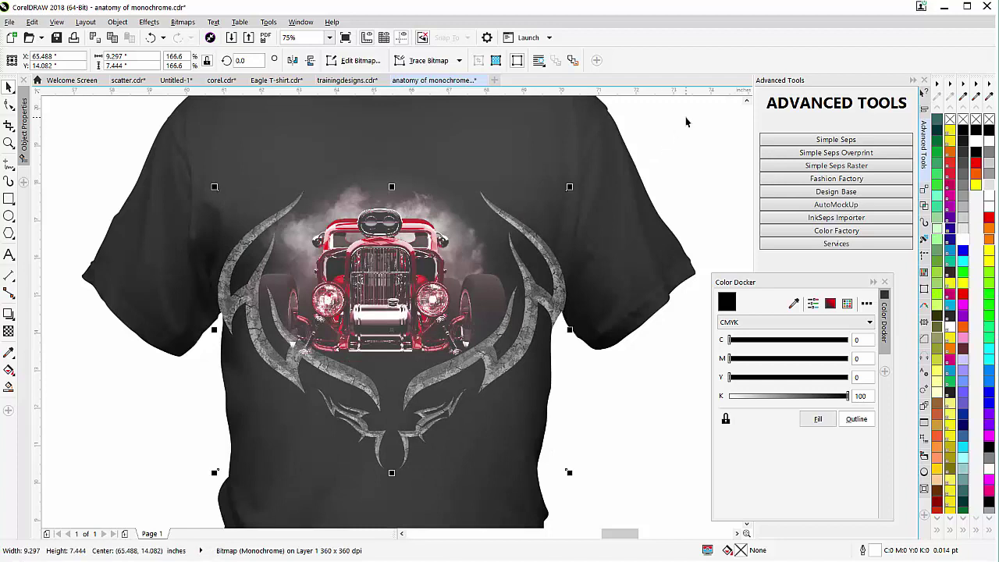
- Shrink the hot rod artwork and antlers together to about 8.2 by 7.2 inches and align their centers vertically
left_click_drag(686, 117, 218, 511)
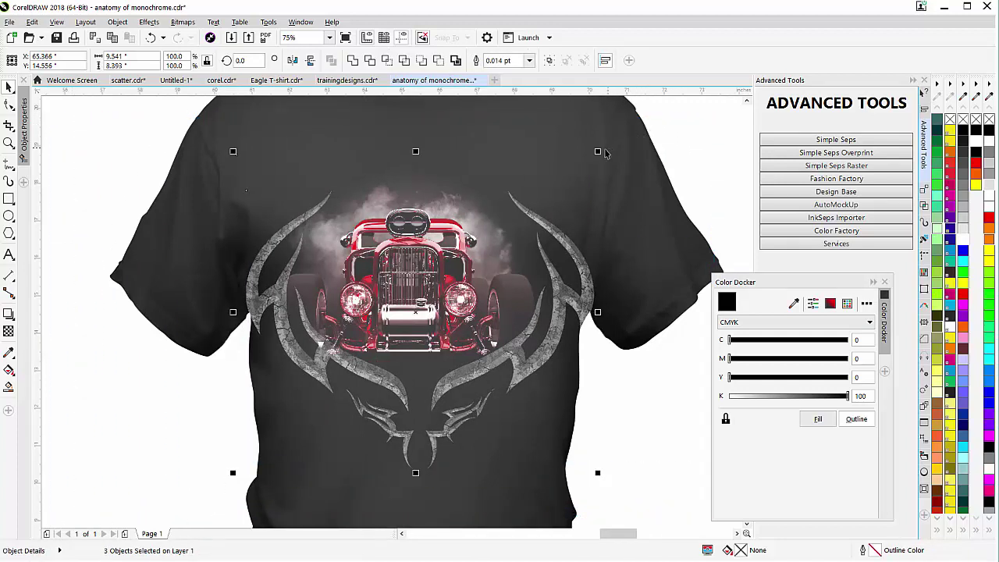
left_click_drag(597, 153, 547, 193)
left_click_drag(402, 305, 418, 289)
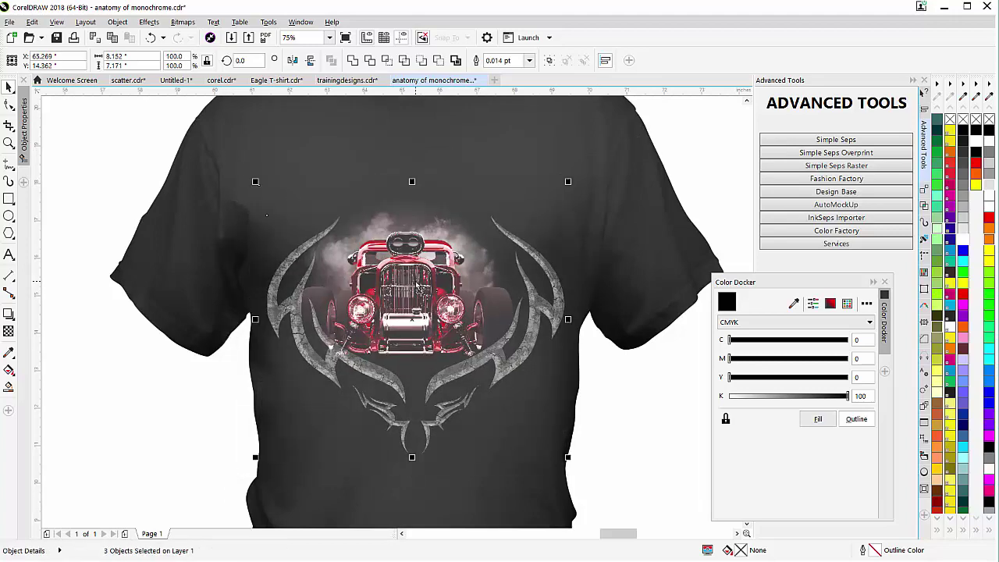
key("c")
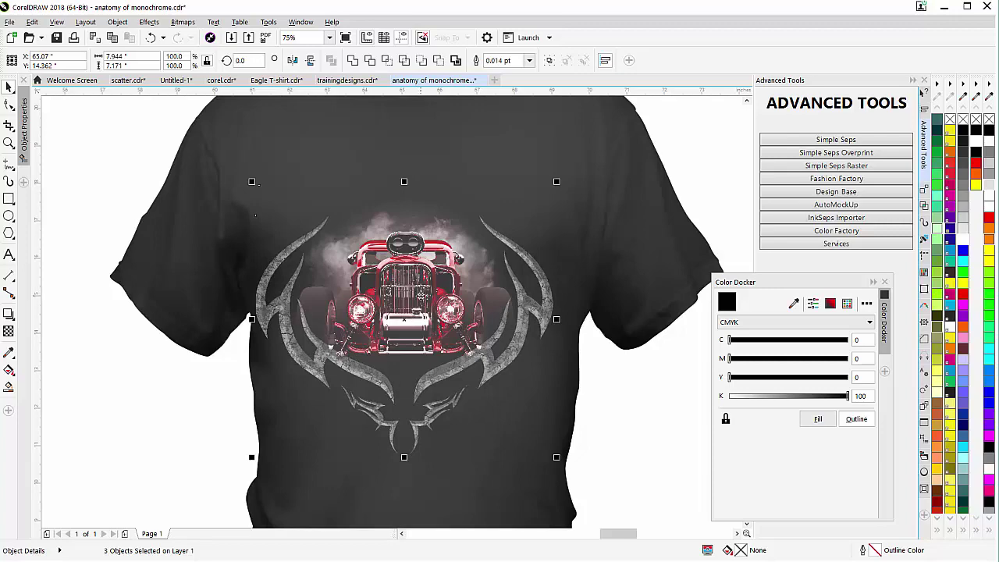
- Scale the centered hot rod and antlers down slightly more and move them higher on the shirt's chest
left_click_drag(556, 181, 533, 195)
left_click_drag(407, 308, 425, 272)
left_click(639, 429)
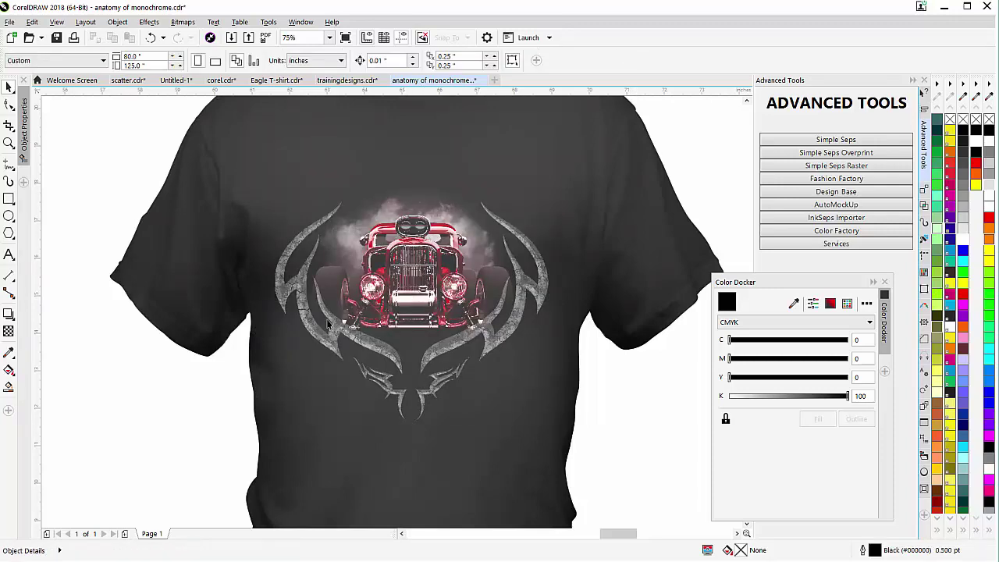
- Copy the RENEGADE and CUSTOMS EST. 1986 lettering from the finished black shirt onto the new hot rod shirt
scroll(392, 311, "down", 4)
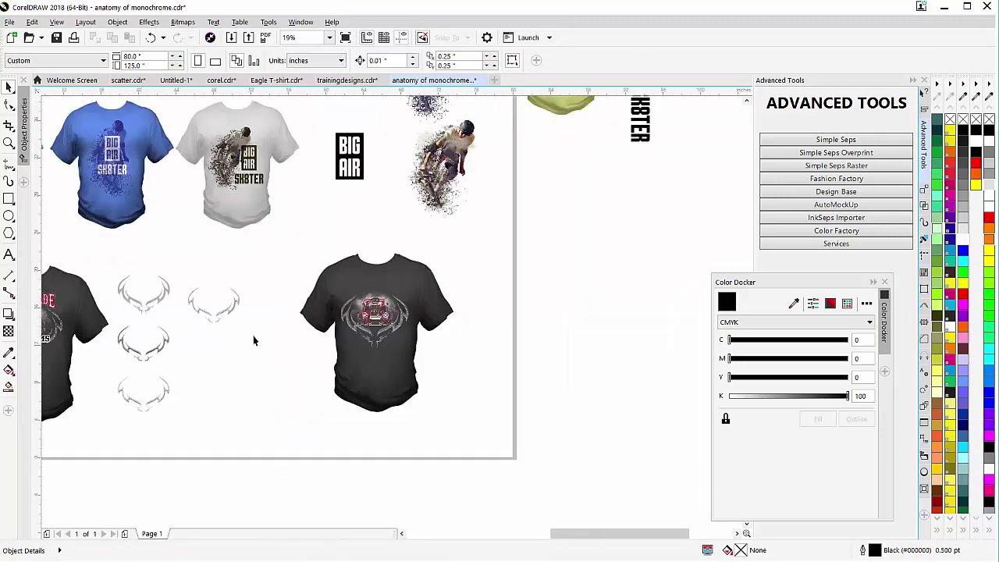
scroll(232, 342, "down", 2)
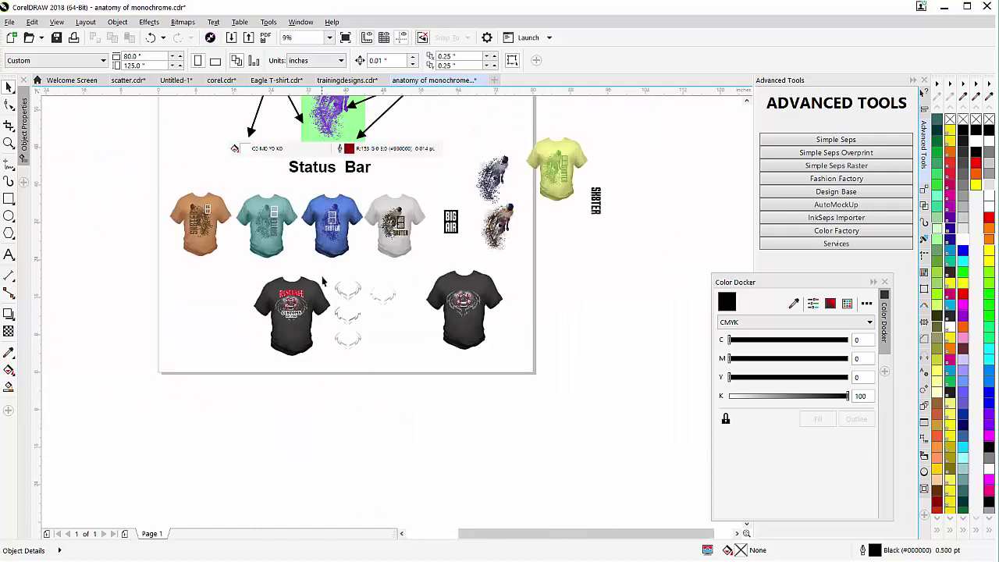
left_click(318, 303)
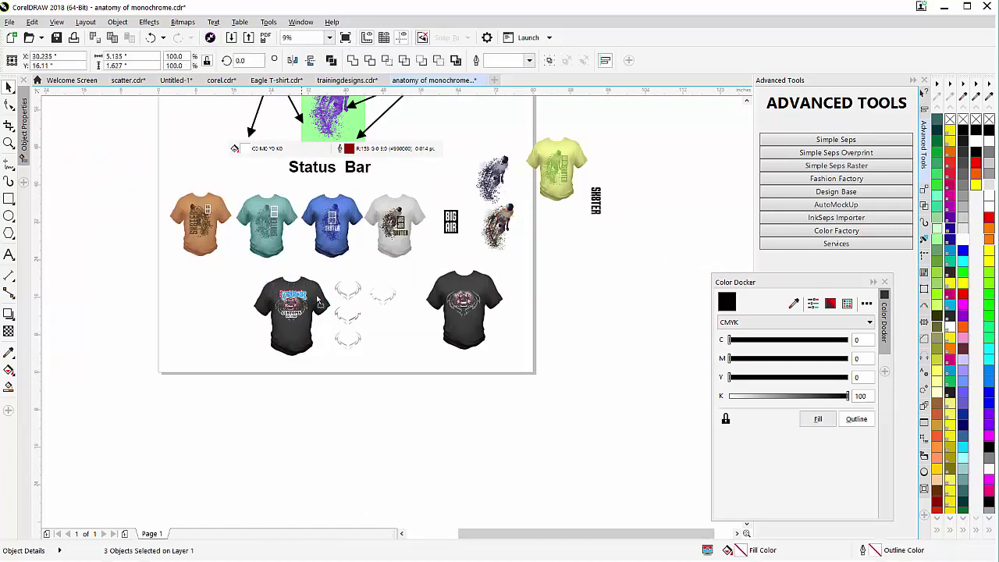
left_click_drag(319, 303, 467, 292)
left_click_drag(318, 328, 466, 320)
- Move the CUSTOMS EST. 1986 lettering slightly lower over the base of the antlers
scroll(485, 314, "up", 4)
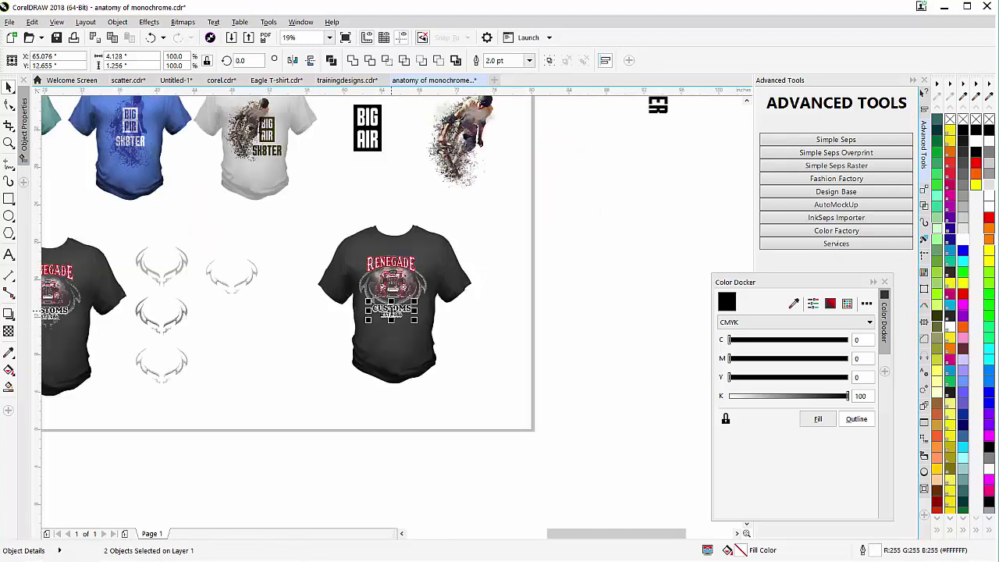
scroll(398, 309, "up", 2)
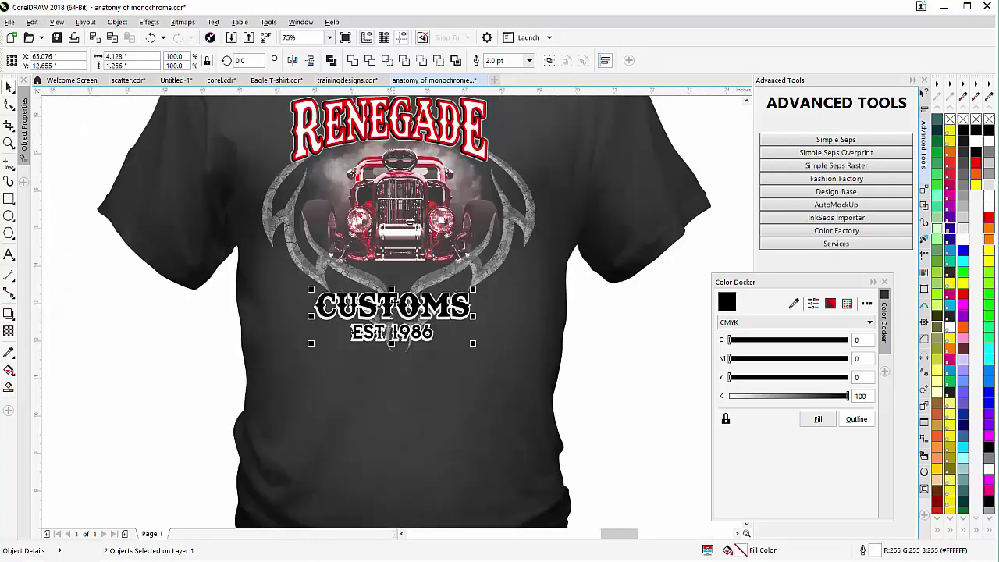
mouse_move(398, 310)
left_mouse_down()
mouse_move(398, 320)
mouse_move(397, 310)
left_mouse_up()
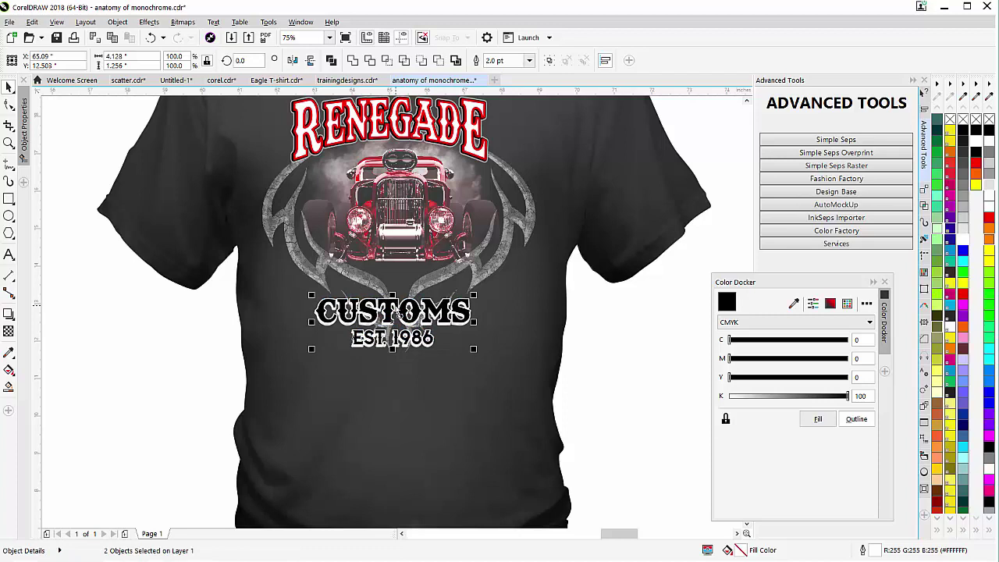